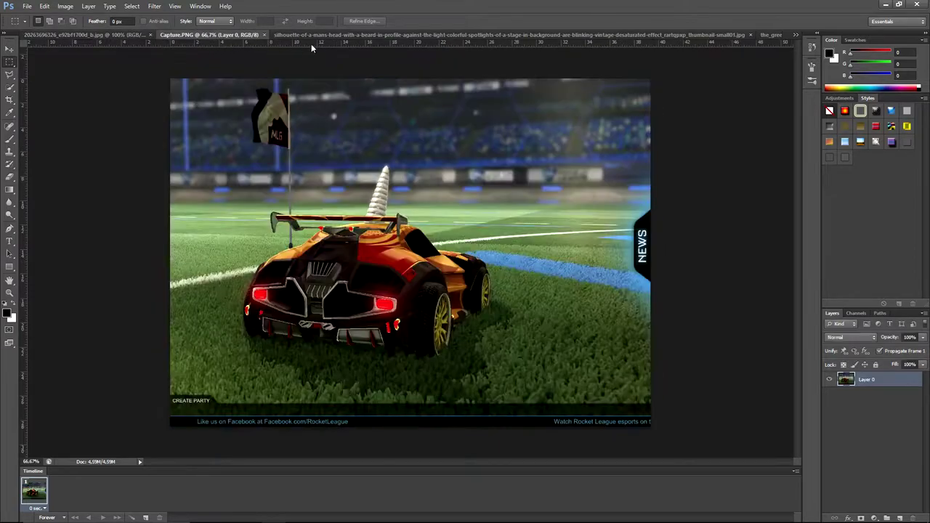
Look through the other open images, ending on the sunset image.
left_click(311, 35)
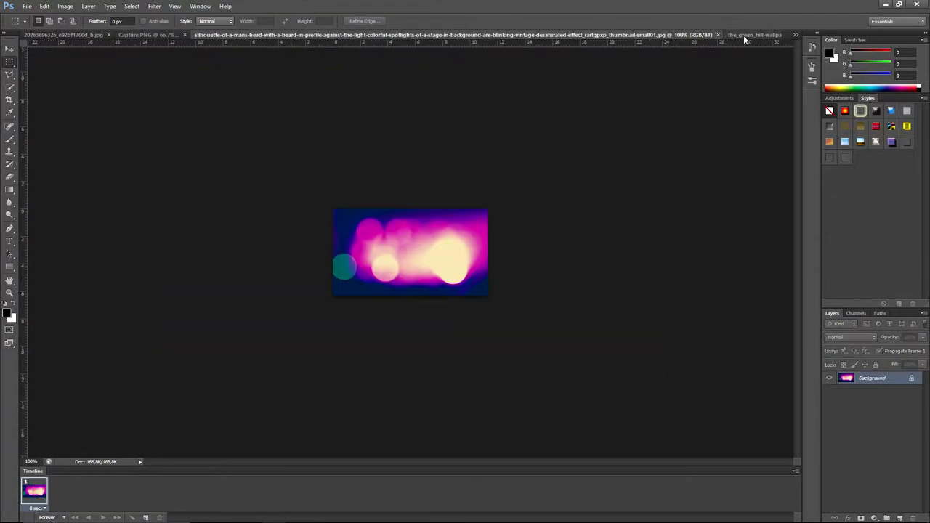
left_click(743, 35)
left_click(127, 35)
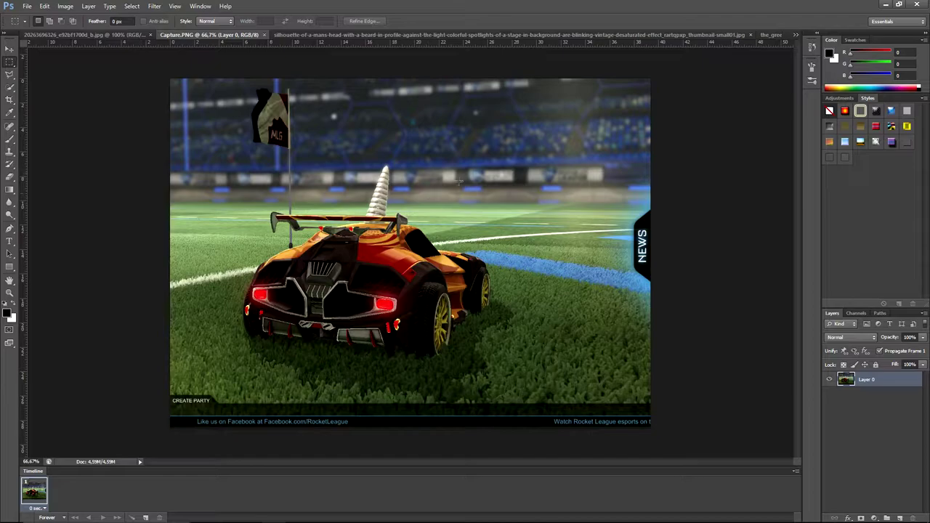
left_click(45, 36)
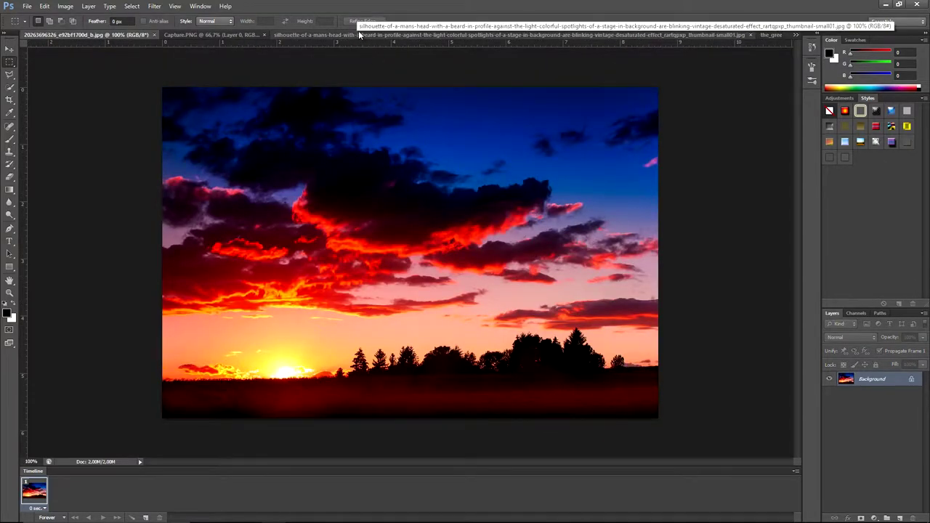
Select all of the Capture.PNG car screenshot, copy it and paste it into the sunset image.
key("ctrl+c")
key("Return")
left_click(211, 35)
key("ctrl+a")
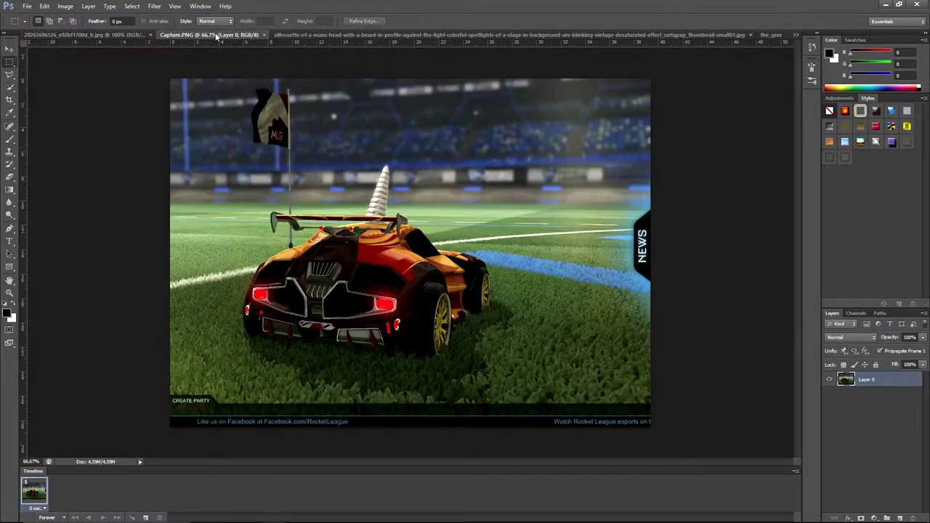
key("ctrl+c")
left_click(80, 35)
key("ctrl+v")
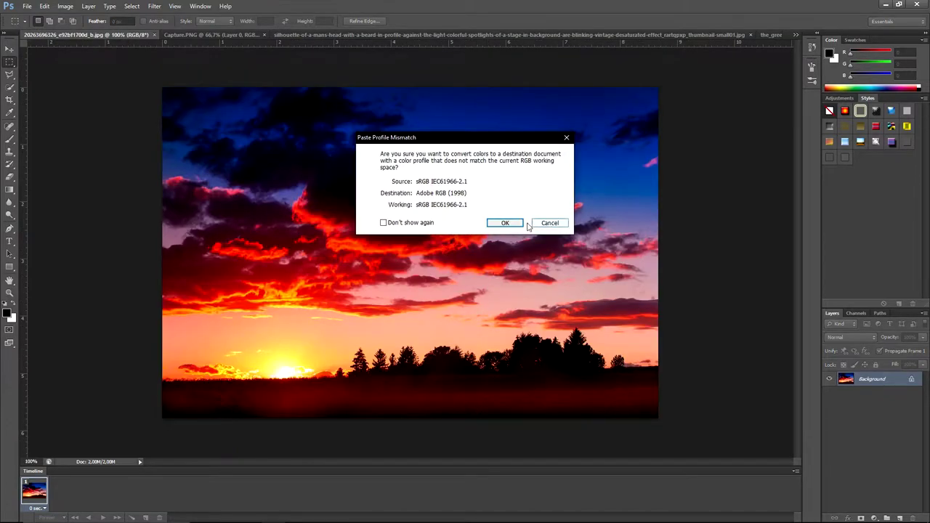
Accept the colour-profile conversion and scale the pasted car layer down to about half size.
left_click(505, 222)
key("ctrl+t")
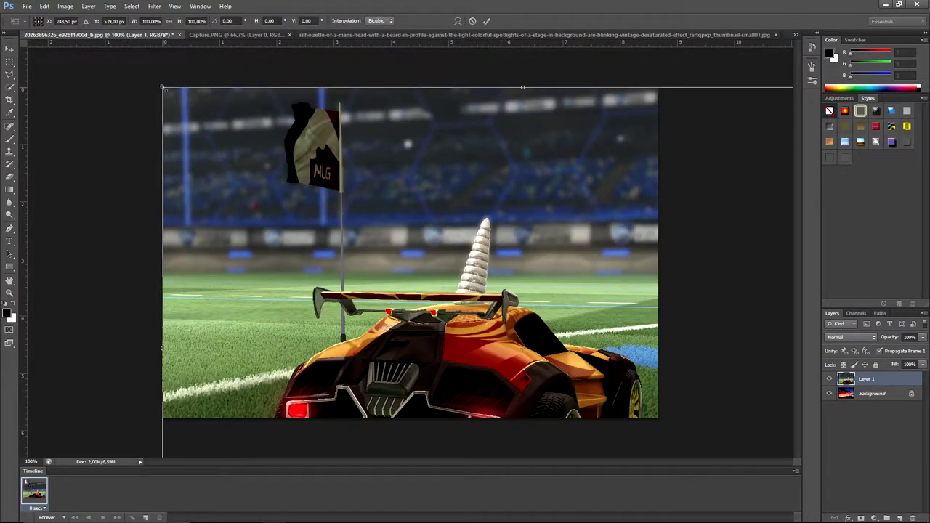
left_click_drag(163, 87, 187, 109)
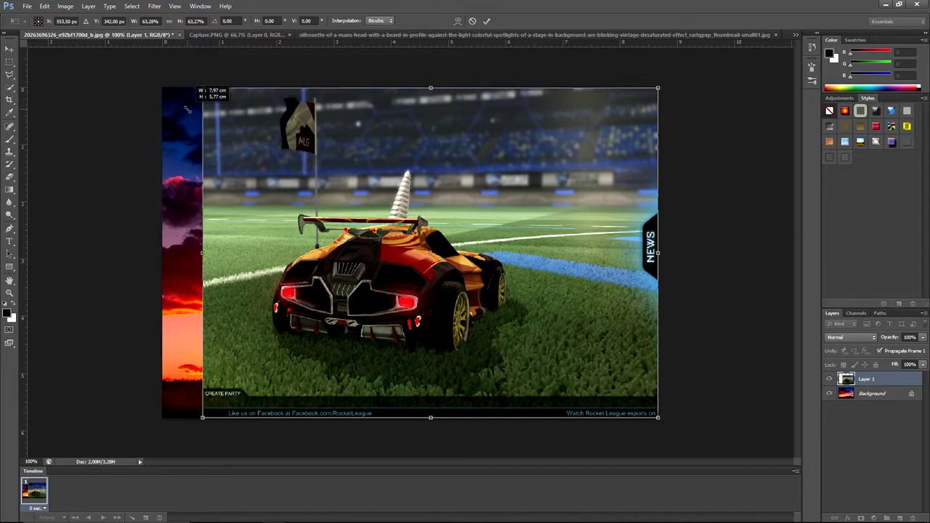
left_click_drag(187, 109, 311, 150)
left_click(486, 21)
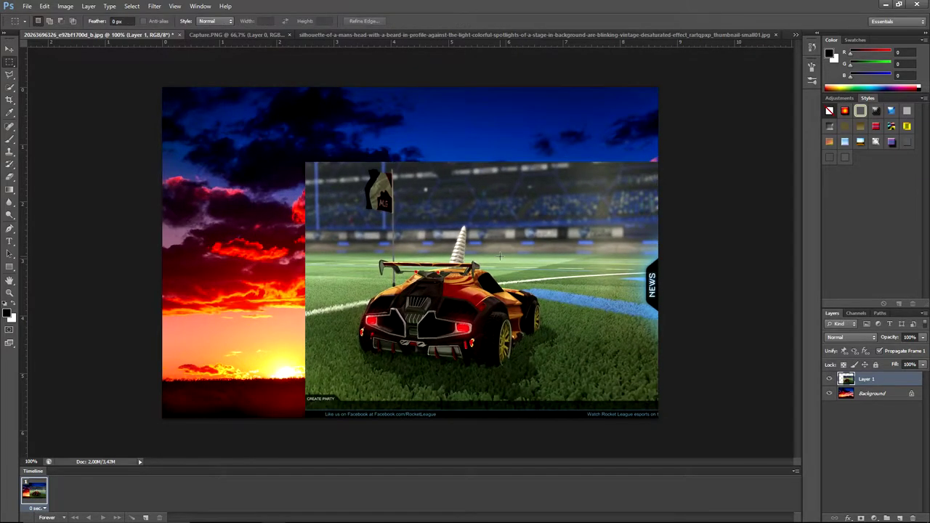
Flip the car layer horizontally and nudge it slightly left on the right side.
key("ctrl+t")
left_click_drag(506, 253, 419, 252)
mouse_move(220, 294)
left_mouse_down()
mouse_move(629, 318)
mouse_move(635, 290)
mouse_move(615, 303)
left_mouse_up()
key("Return")
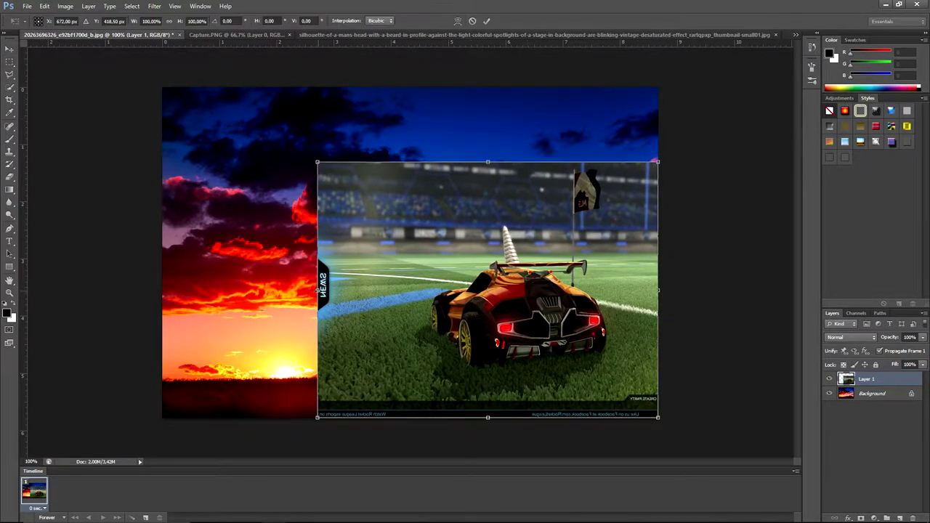
left_click_drag(341, 285, 333, 285)
left_click(10, 87)
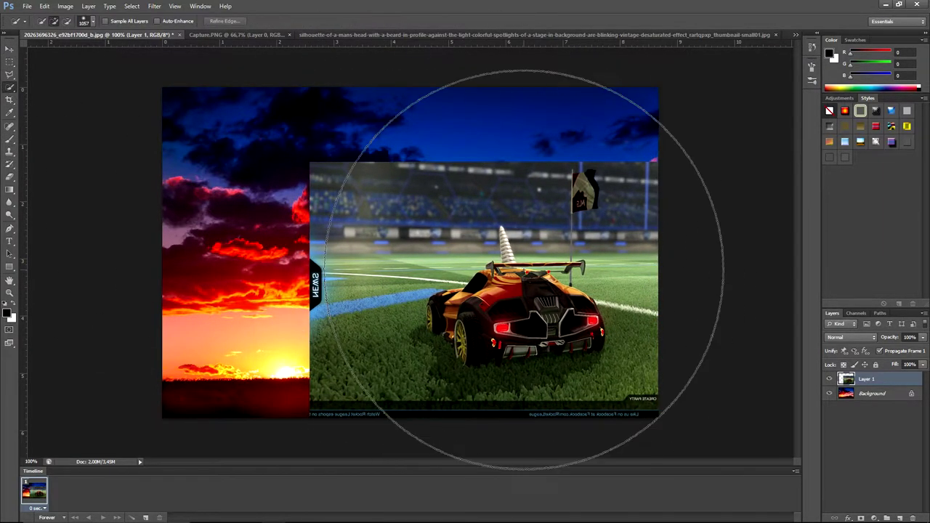
Quick-select the car's side, wheels, upper body, spoiler, rear bumper and roof horn.
scroll(538, 312, "up", 2)
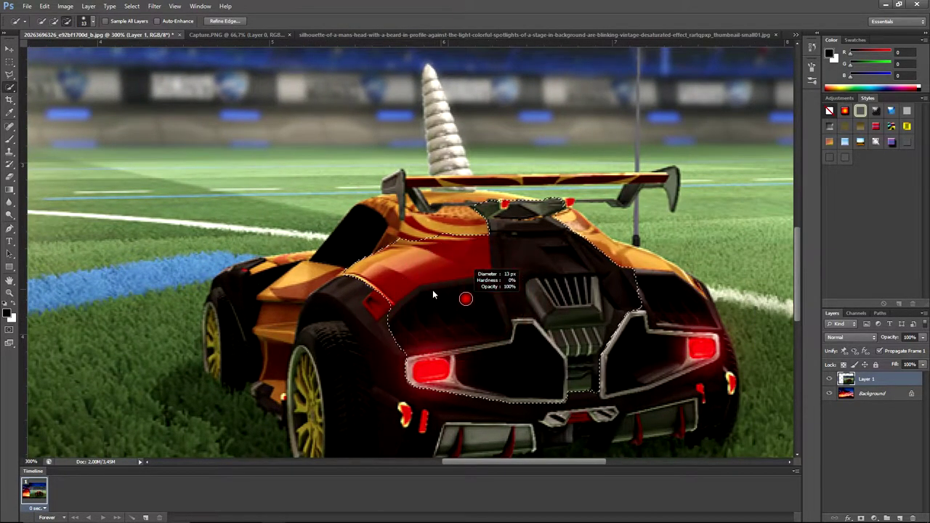
left_click_drag(465, 298, 220, 323)
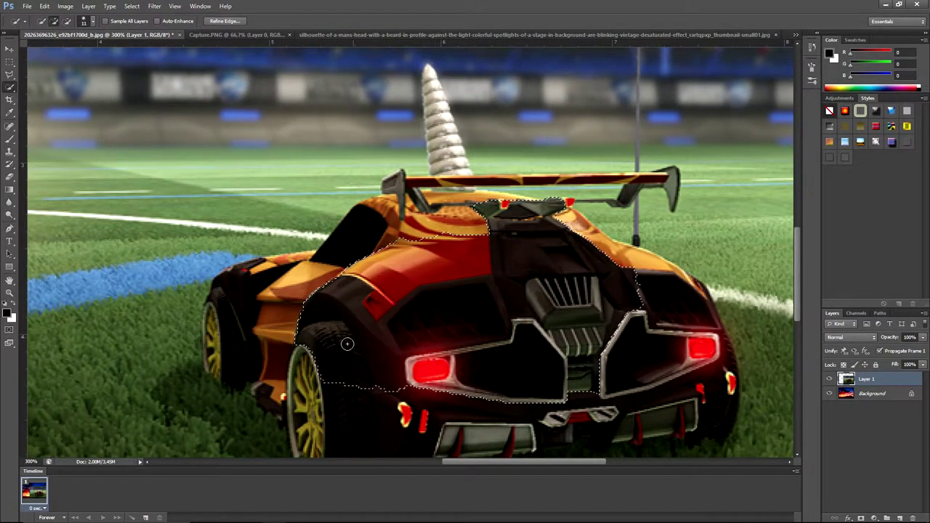
left_click_drag(211, 317, 401, 191)
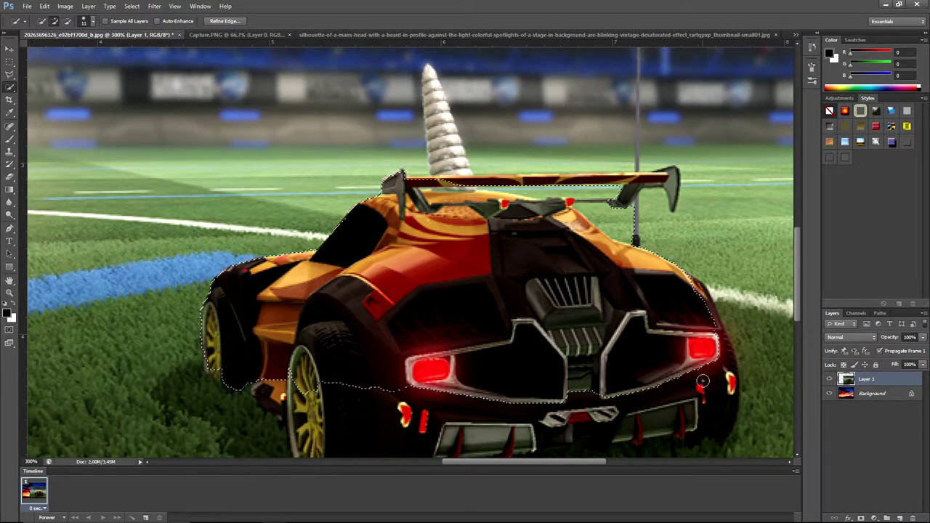
scroll(328, 339, "down", 2)
left_click_drag(329, 339, 717, 317)
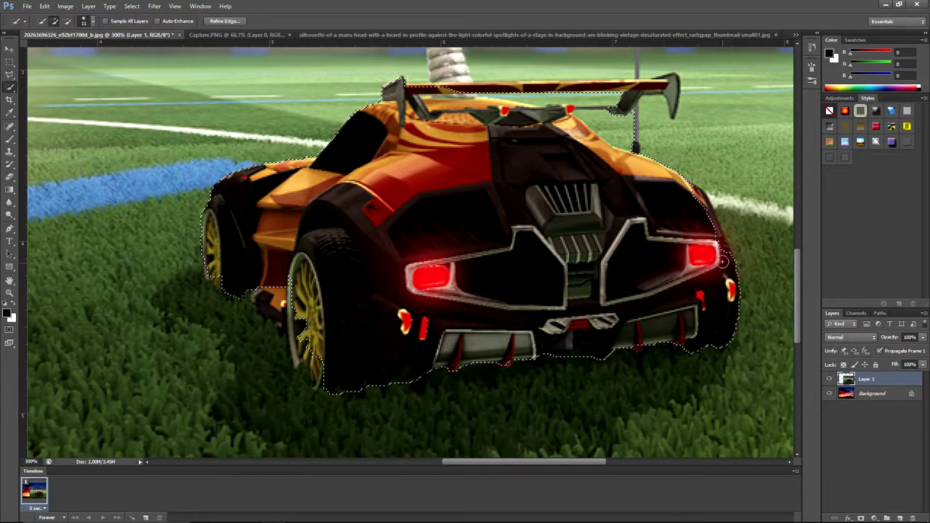
scroll(652, 203, "up", 3)
left_click_drag(436, 167, 434, 193)
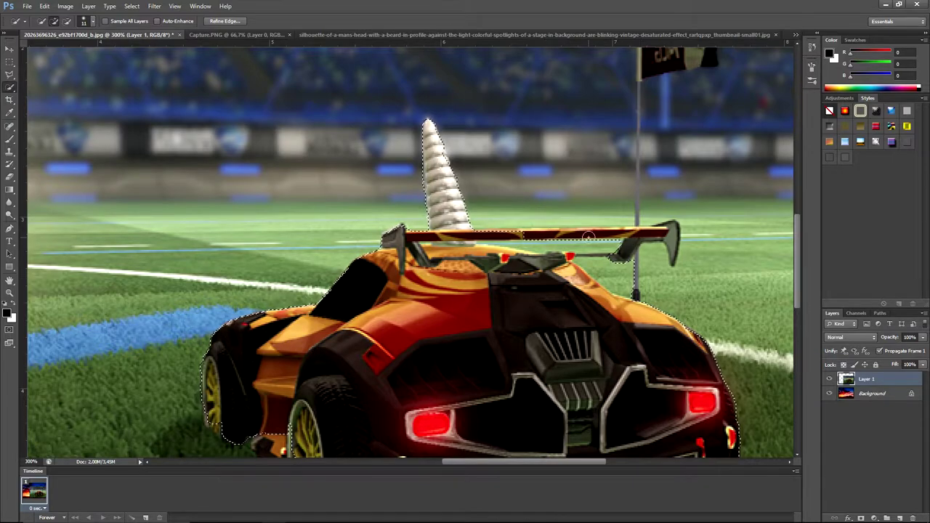
Zoom in to 500% and extend the selection down the antenna pole.
key("ctrl+plus")
key("ctrl+plus")
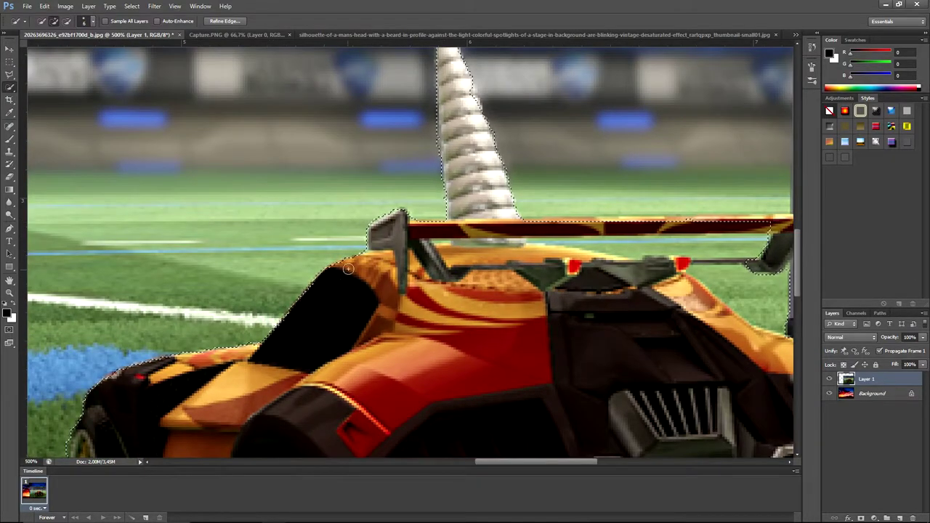
scroll(373, 218, "right", 5)
scroll(374, 207, "left", 1)
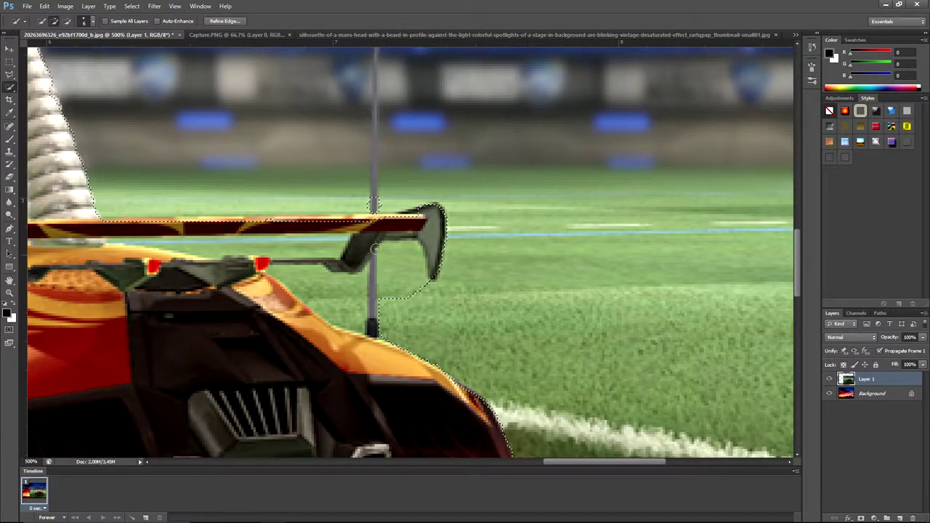
scroll(421, 189, "up", 5)
scroll(472, 103, "up", 1)
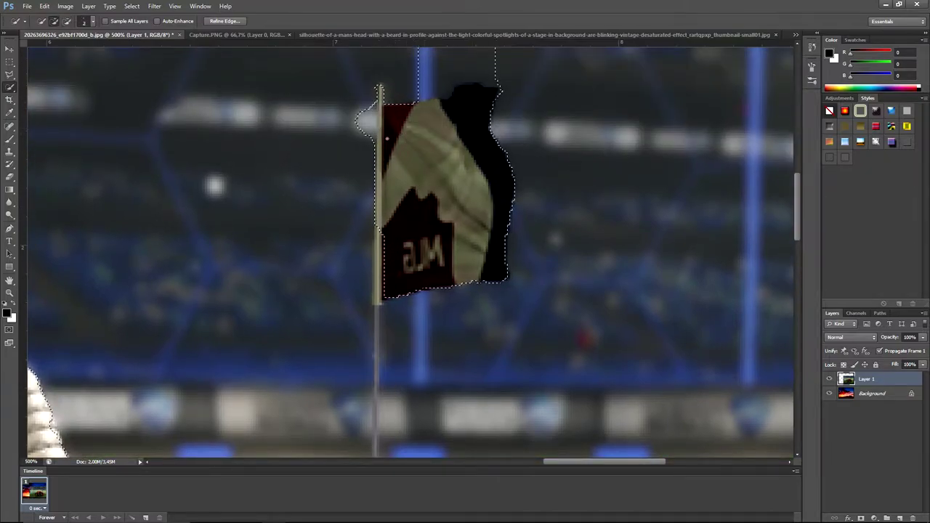
scroll(386, 138, "down", 1)
scroll(374, 216, "down", 1)
left_click_drag(376, 210, 375, 246)
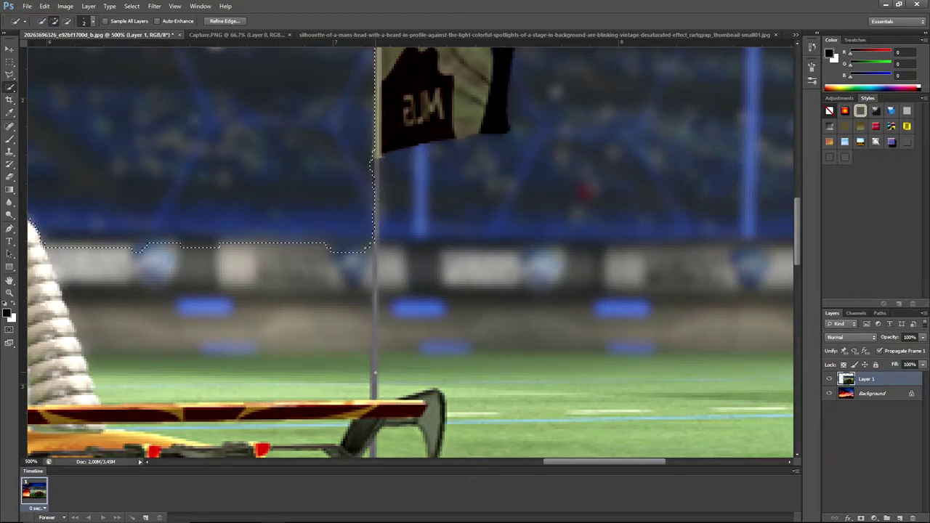
Zoom back out and extend the selection around the flag pole area.
key("ctrl+minus")
key("ctrl+minus")
scroll(617, 123, "up", 1)
left_click(596, 142)
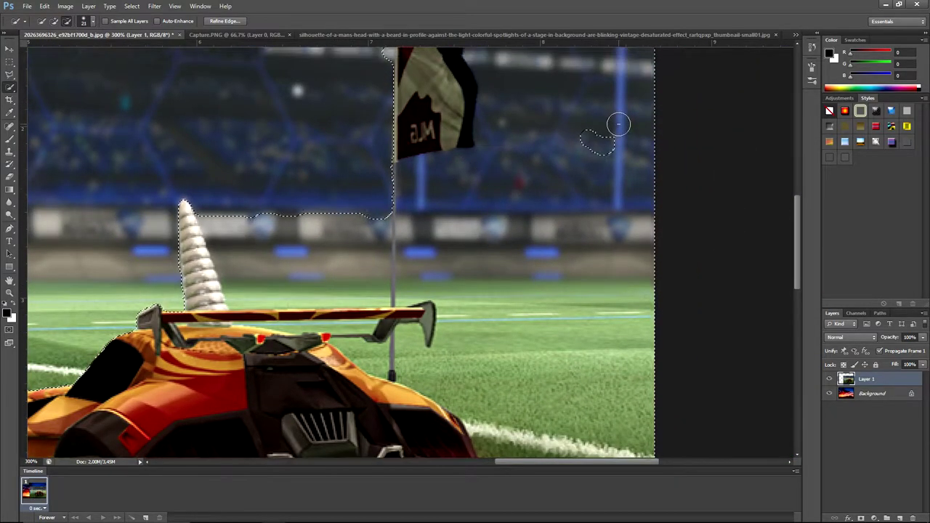
scroll(617, 122, "up", 3)
left_click_drag(431, 108, 644, 124)
scroll(513, 216, "down", 2)
scroll(512, 216, "down", 4)
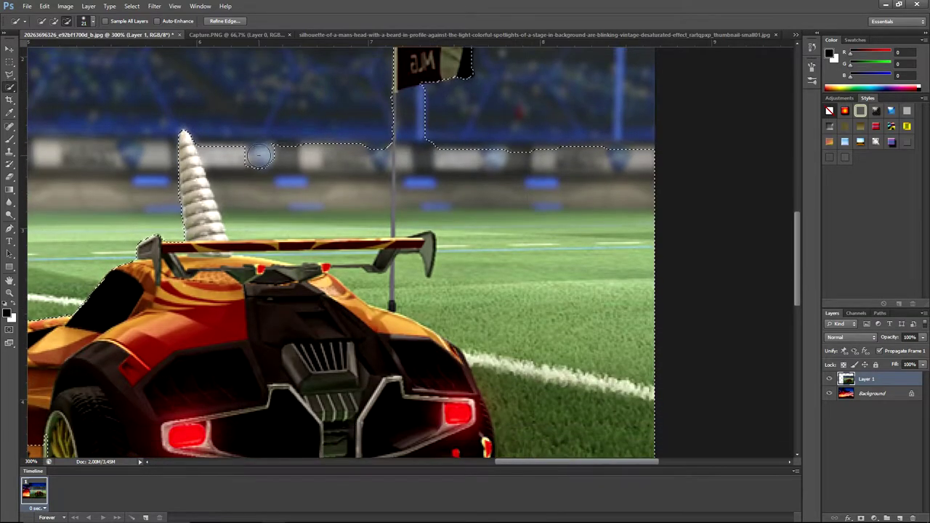
left_click_drag(335, 153, 438, 129)
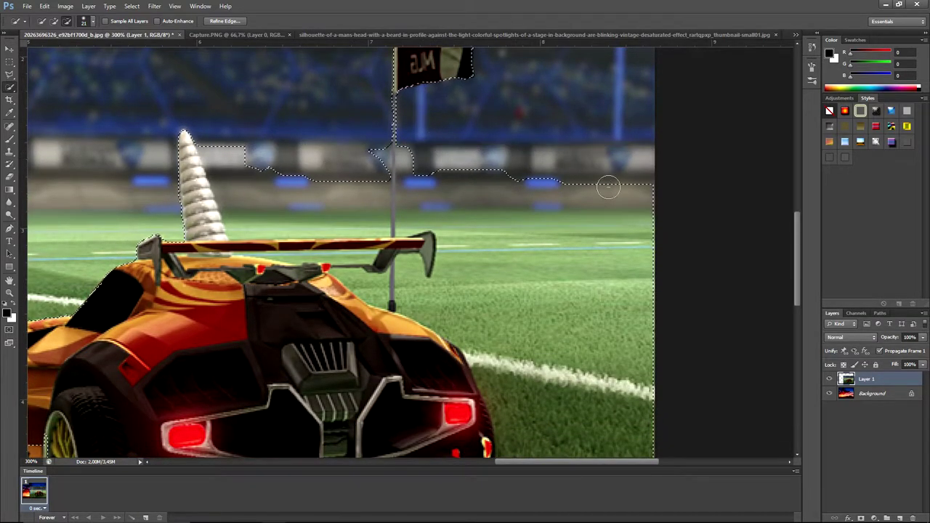
left_click_drag(603, 367, 555, 374)
scroll(573, 372, "down", 3)
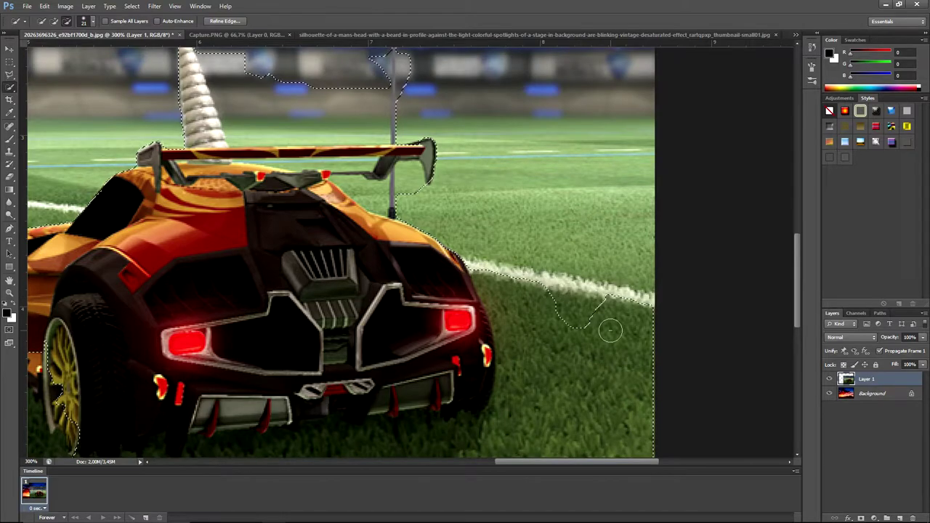
Undo the stray grass additions and add the area under the bumper to the selection.
key("ctrl+z")
scroll(602, 319, "down", 2)
scroll(596, 313, "down", 1)
scroll(508, 348, "down", 2)
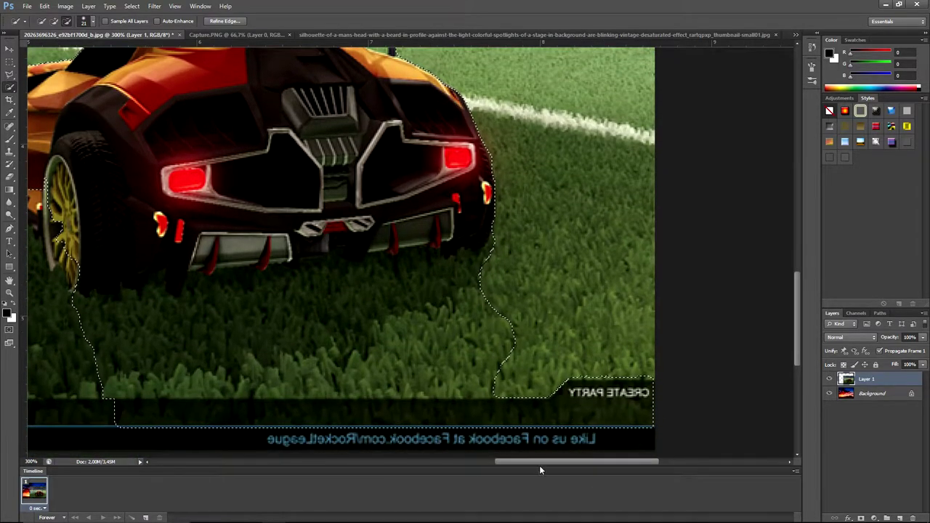
left_click_drag(540, 462, 504, 462)
key("ctrl+z")
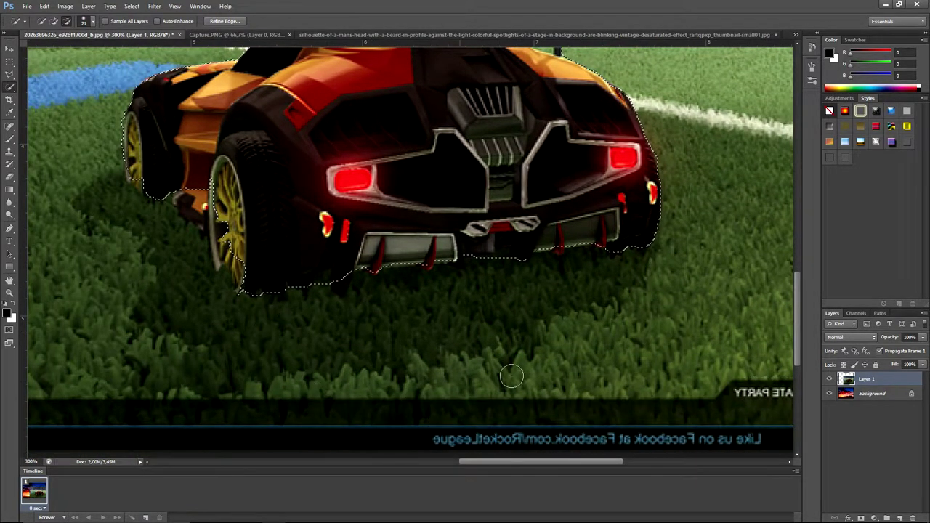
scroll(341, 291, "up", 2)
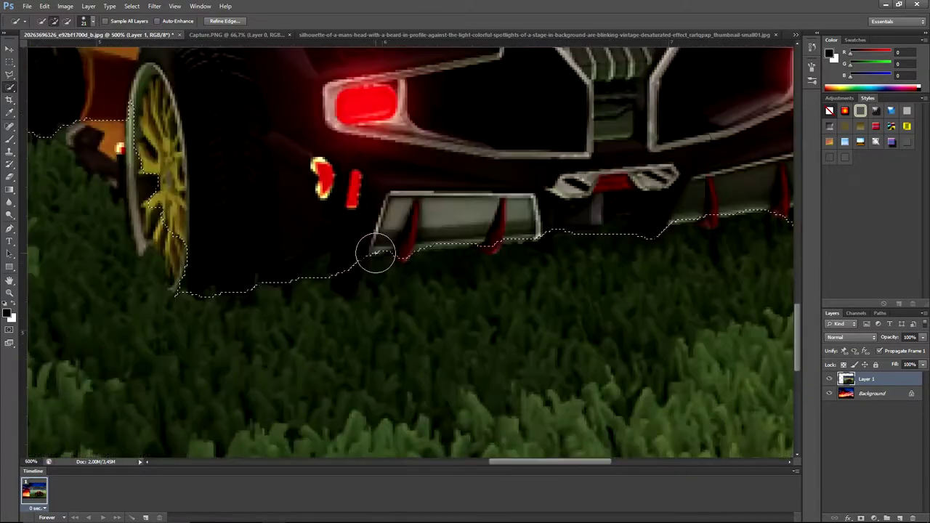
left_click_drag(375, 254, 356, 270)
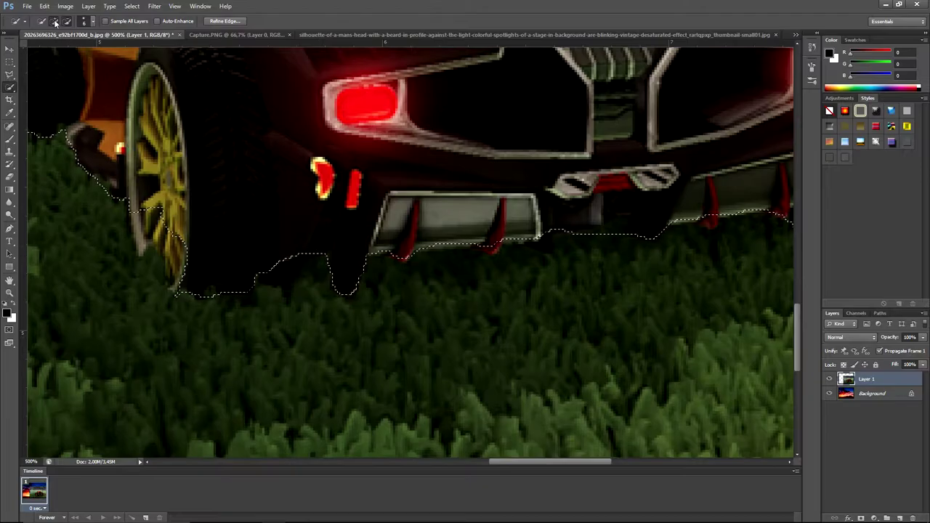
scroll(348, 313, "down", 2)
scroll(542, 293, "down", 1)
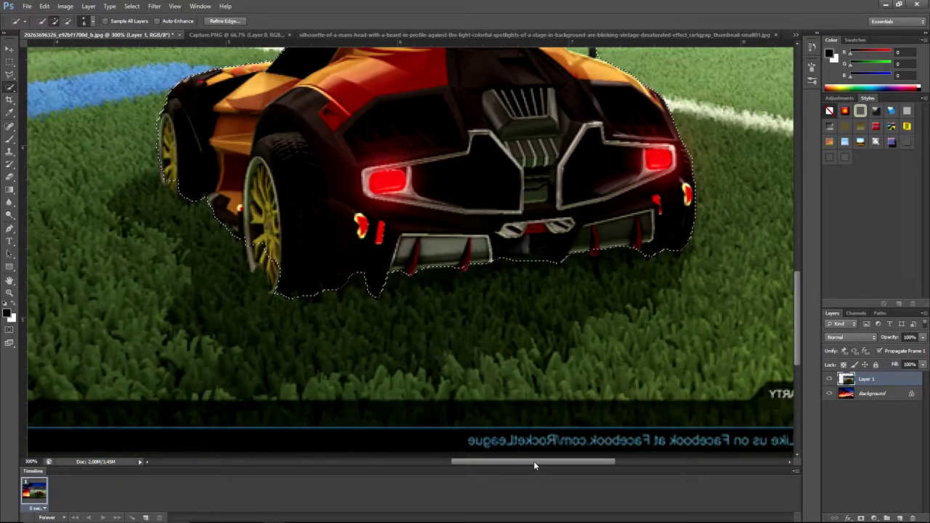
Inspect the car selection and remove the stray blob beside the pole.
scroll(444, 225, "up", 1)
scroll(403, 215, "up", 4)
scroll(524, 289, "down", 2)
scroll(574, 283, "down", 1)
scroll(631, 276, "up", 1)
scroll(628, 273, "up", 2)
scroll(544, 257, "up", 1)
scroll(545, 252, "down", 1)
scroll(448, 326, "up", 1)
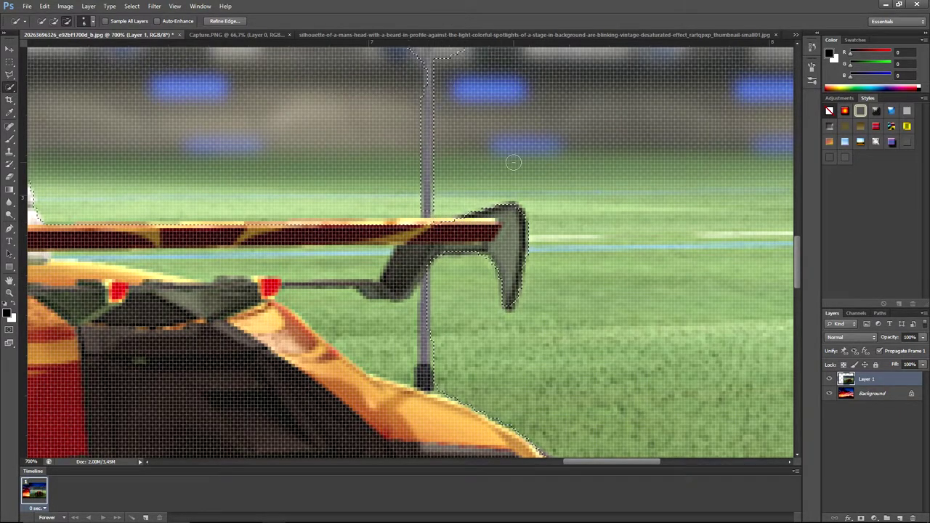
scroll(436, 268, "down", 3)
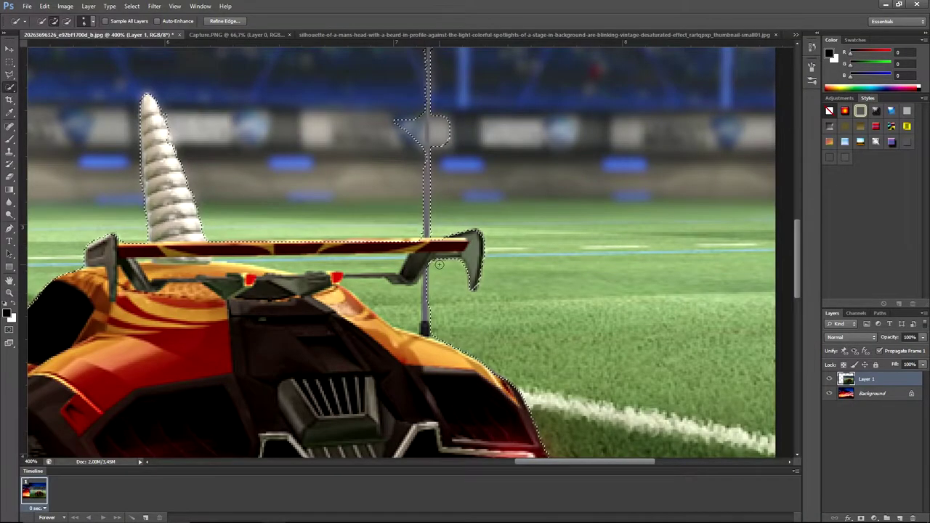
left_click(416, 132, "alt")
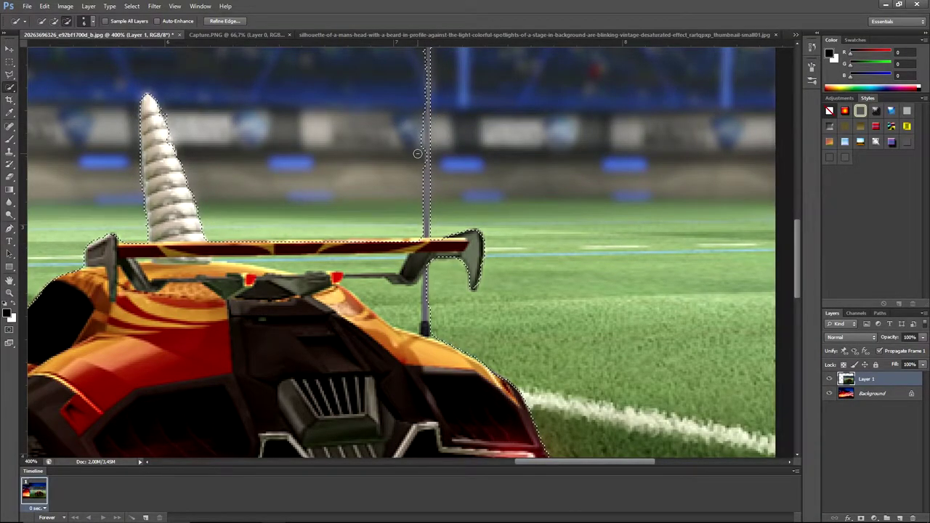
Copy the selected car onto new Layer 2 and hide stadium Layer 1.
scroll(442, 136, "up", 3)
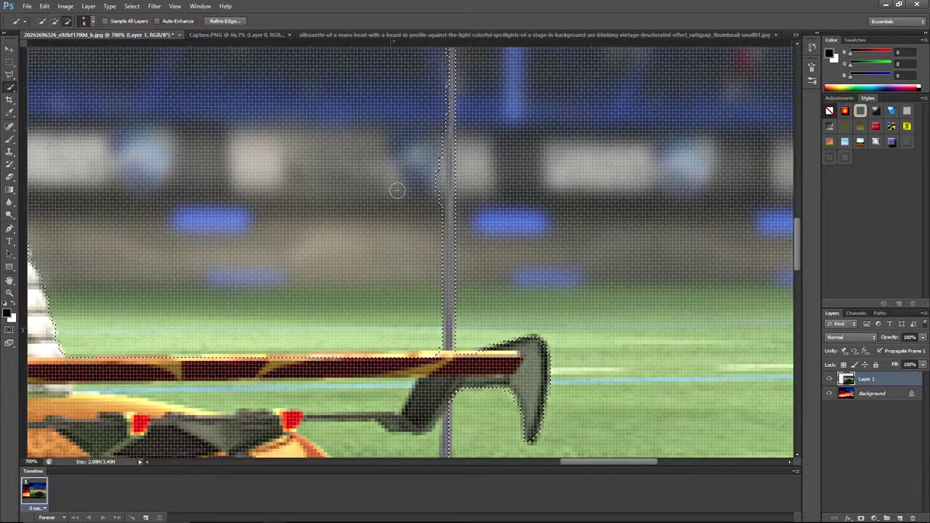
scroll(427, 189, "up", 5)
scroll(428, 181, "up", 2)
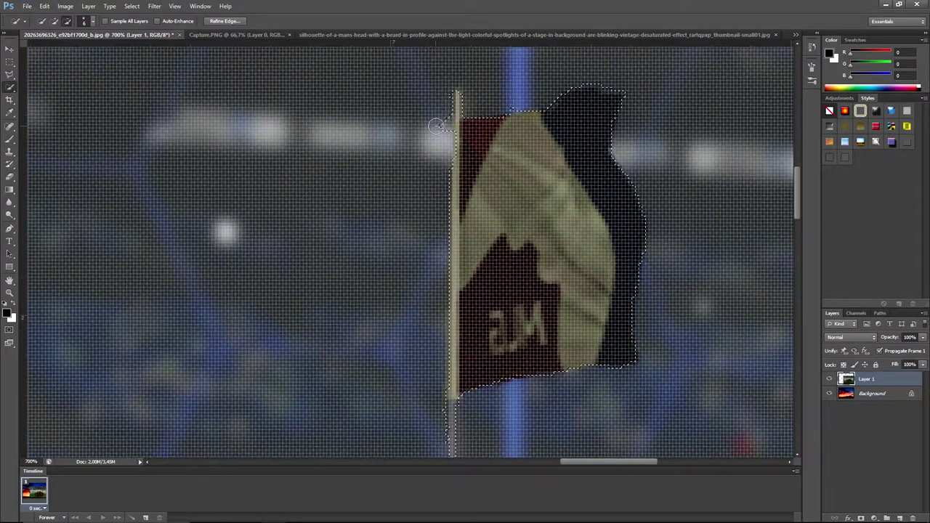
scroll(429, 178, "down", 4)
scroll(430, 178, "down", 2)
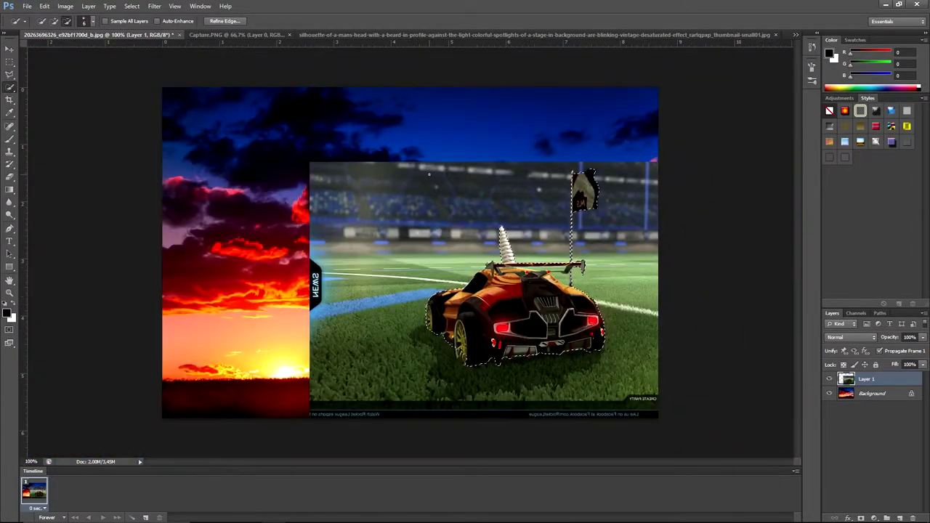
key("ctrl+j")
left_click(829, 393)
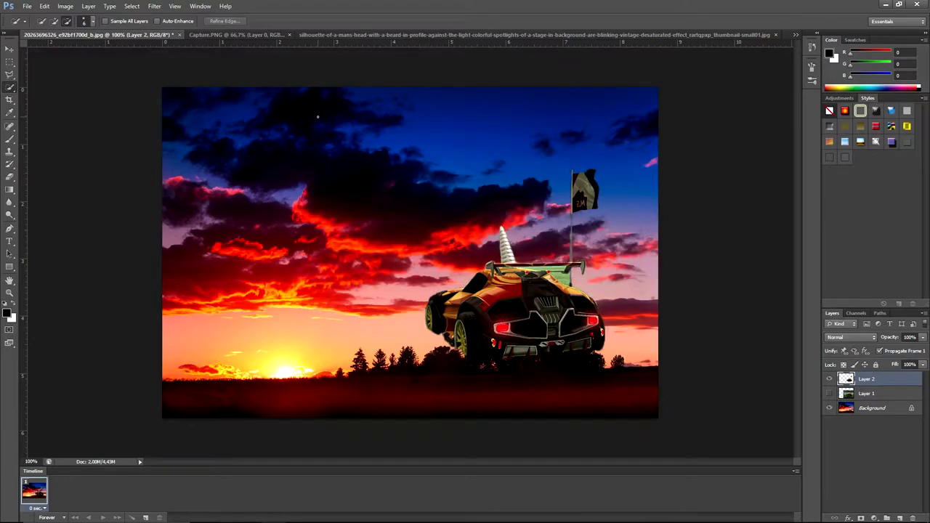
Copy the whole green hill image and paste it into the car composite.
left_click(829, 393)
left_click(828, 393)
key("ctrl+Tab")
key("ctrl+Tab")
key("ctrl+Tab")
left_click(9, 61)
key("ctrl+a")
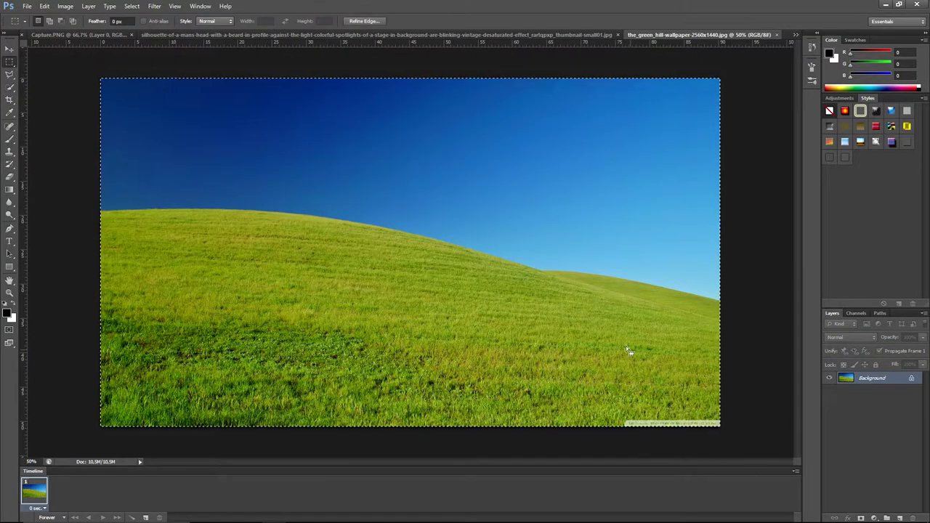
key("ctrl+c")
key("ctrl+Tab")
key("ctrl+v")
Scale the hill across the lower half and move the car layer above it.
key("ctrl+t")
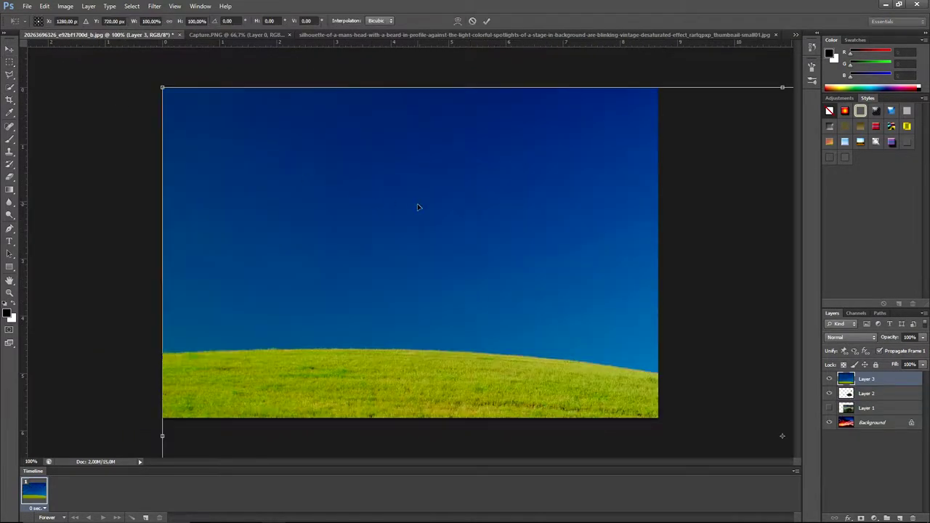
key("ctrl+minus")
key("ctrl+minus")
key("ctrl+minus")
mouse_move(659, 211)
left_mouse_down()
mouse_move(473, 251)
mouse_move(441, 269)
mouse_move(347, 269)
mouse_move(472, 269)
left_mouse_up()
left_click_drag(410, 247, 410, 256)
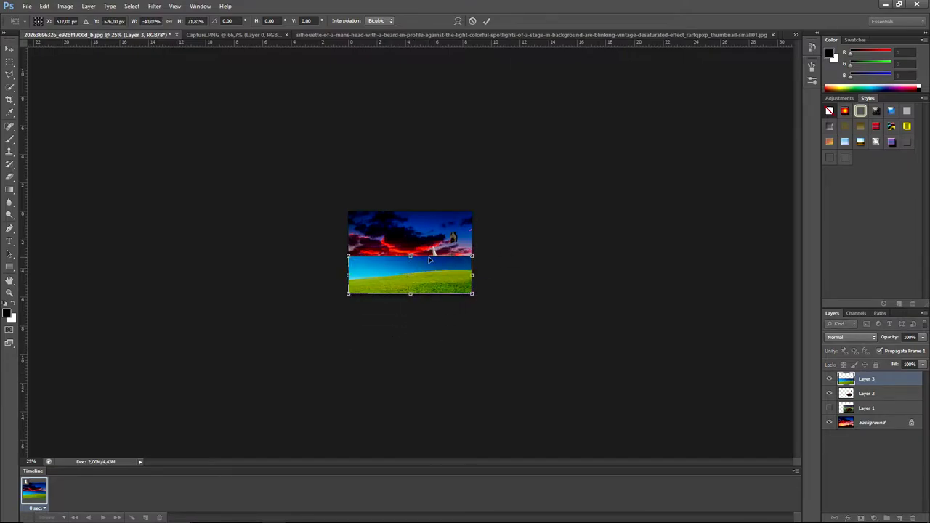
key("ctrl+plus")
key("ctrl+plus")
key("ctrl+plus")
key("Return")
left_click_drag(865, 393, 856, 372)
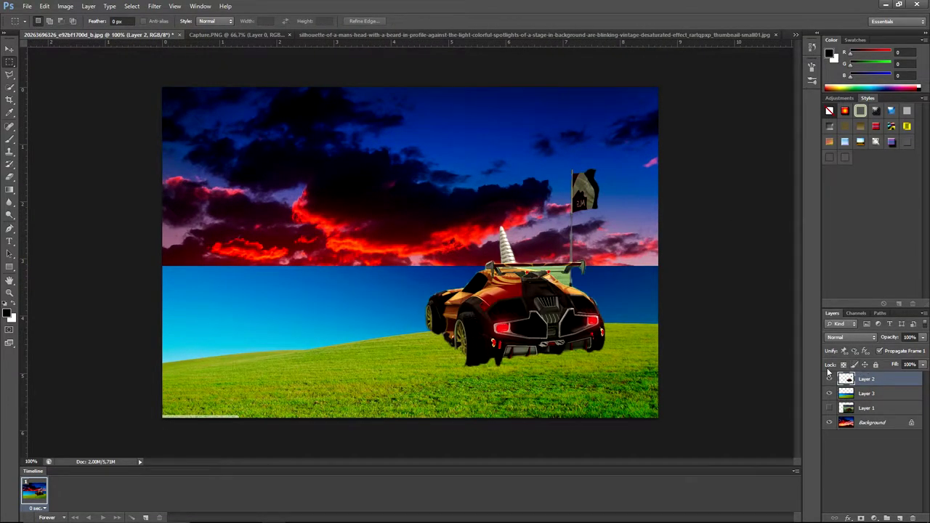
key("v")
left_click_drag(508, 312, 523, 308)
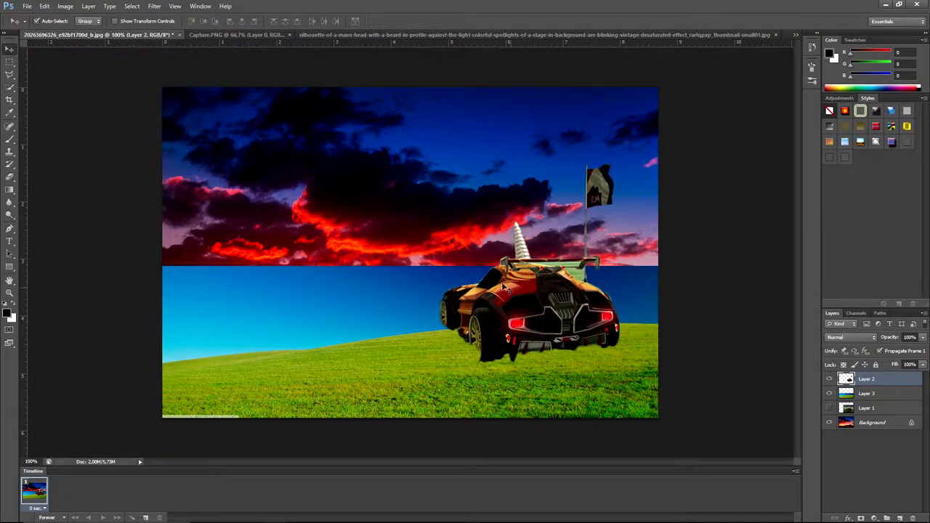
key("ctrl+z")
Delete the blue sky from hill Layer 3, then select Layer 1 and hide the car layer.
left_click(866, 393)
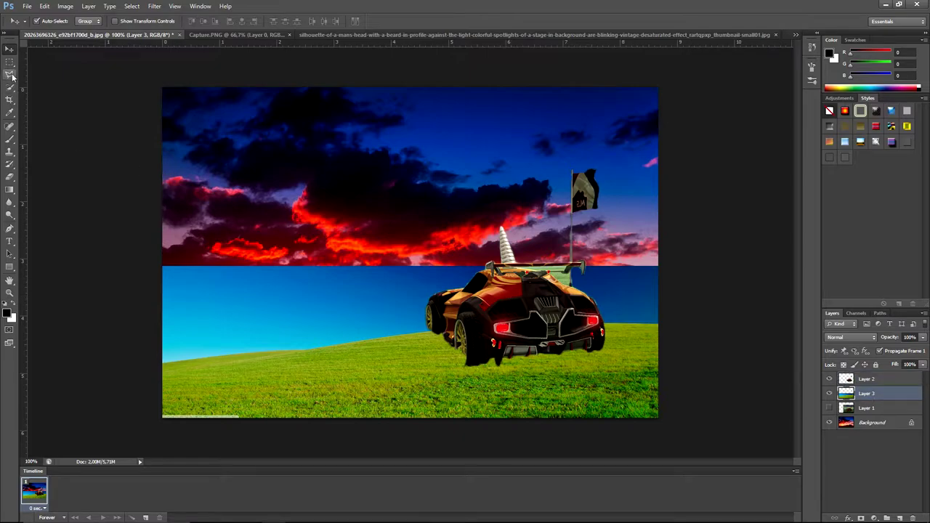
left_click(9, 88)
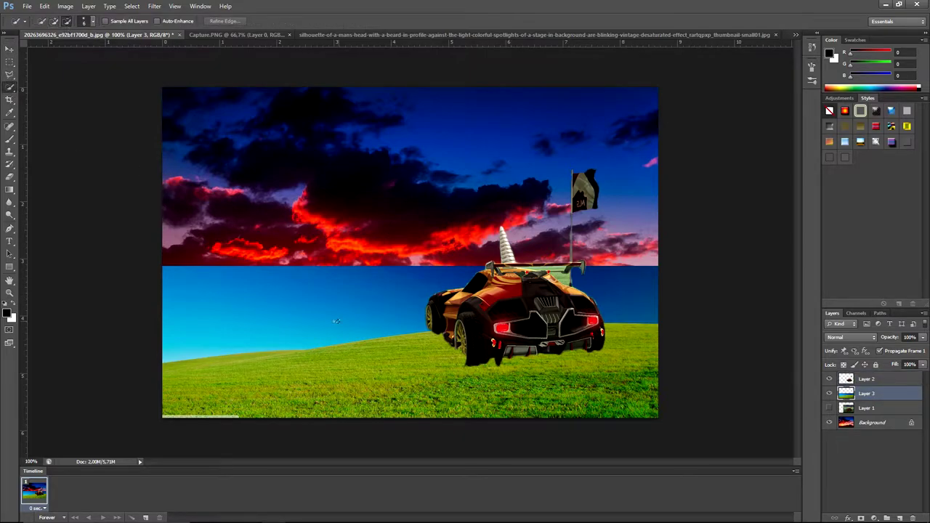
left_click_drag(316, 298, 327, 312)
key("Delete")
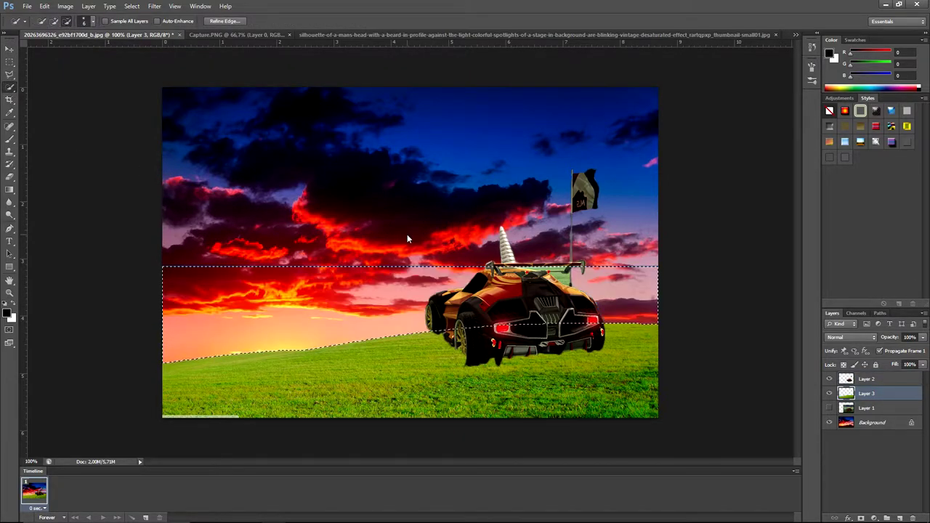
key("ctrl+d")
key("v")
left_click(863, 409)
left_click(828, 408)
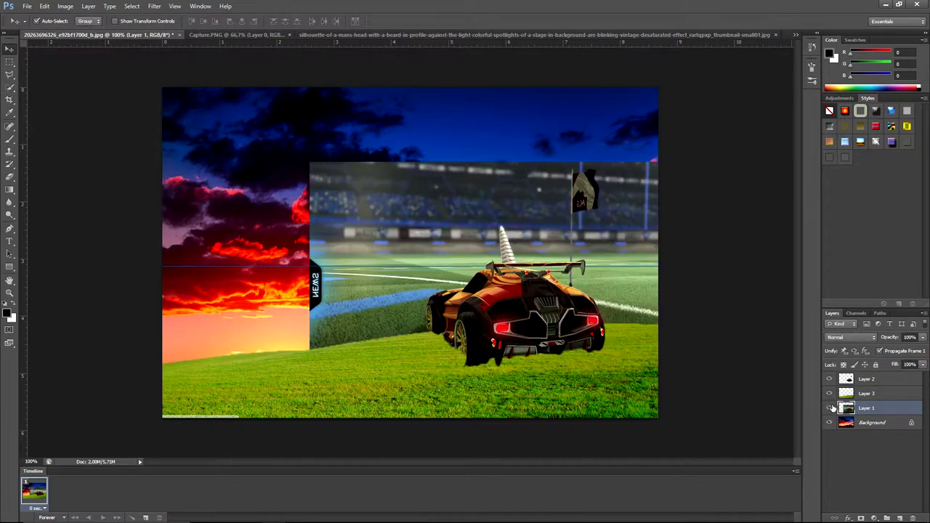
Isolate stadium Layer 1 and copy the car with its shadow onto Layer 4, then show the car and hill.
left_click(828, 378)
left_click(829, 422)
scroll(418, 429, "up", 2)
scroll(591, 425, "down", 2)
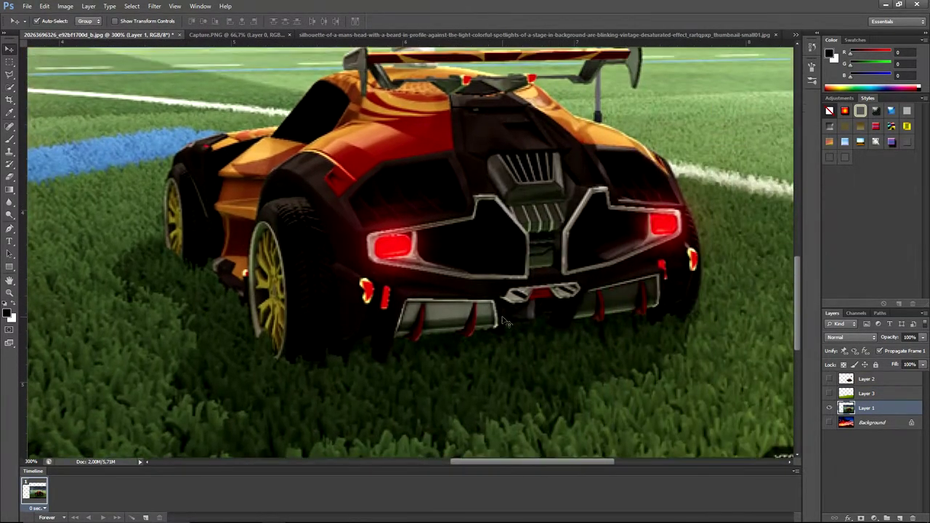
scroll(517, 454, "up", 2)
left_click(9, 87)
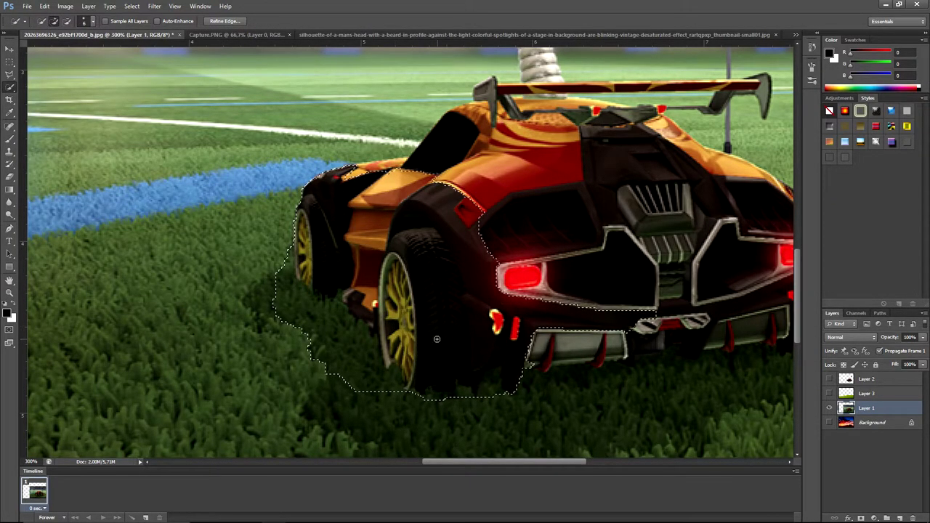
left_click_drag(367, 312, 617, 290)
key("ctrl+1")
key("ctrl+j")
left_click(829, 393)
left_click(829, 408)
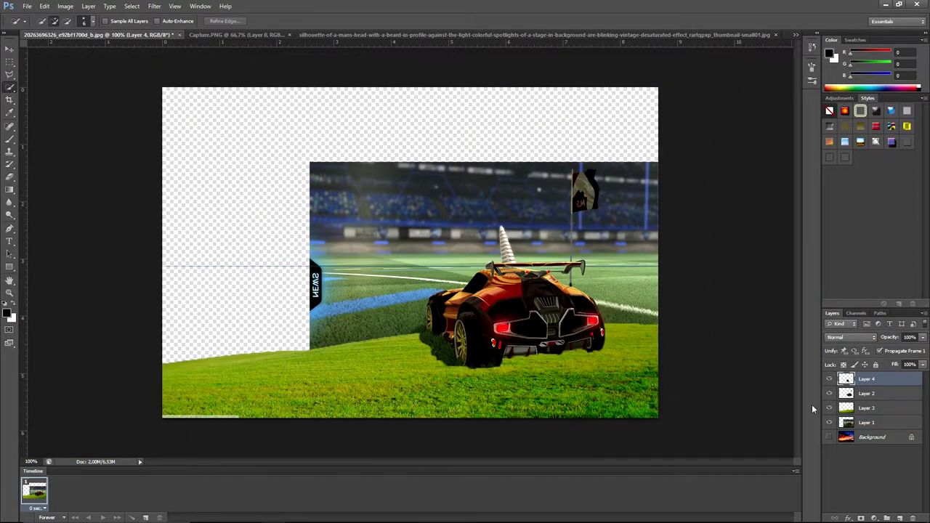
Hide the stadium layer and convert the sunset Background into unlocked Layer 0.
left_click(829, 436)
left_click(865, 407)
key("e")
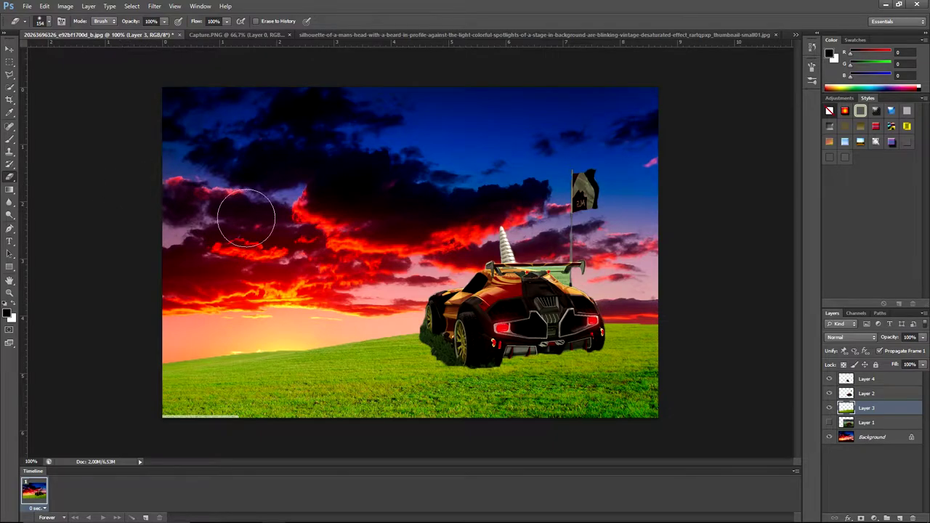
left_click(869, 438)
double_click(869, 436)
key("Return")
Move the sunset layer up about 35 px, then show only the stadium layer.
key("ctrl+t")
left_click_drag(459, 222, 459, 196)
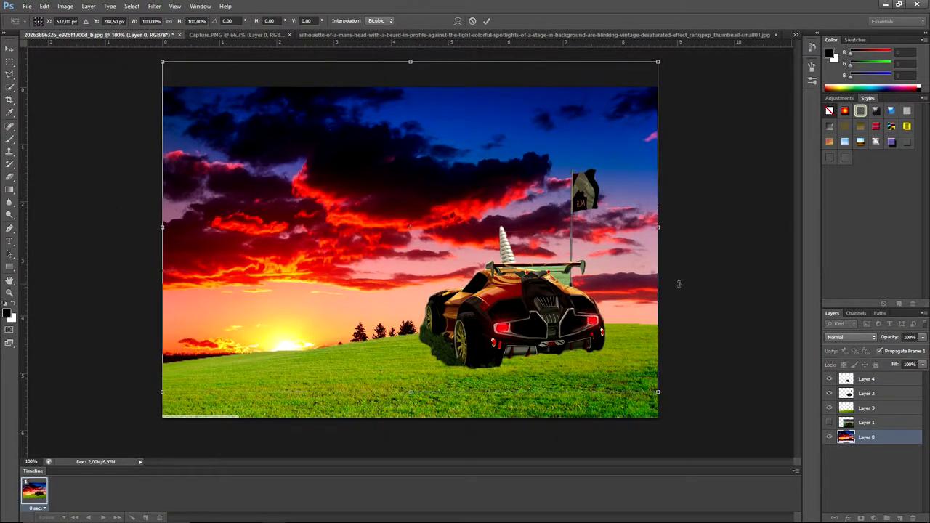
left_click(486, 20)
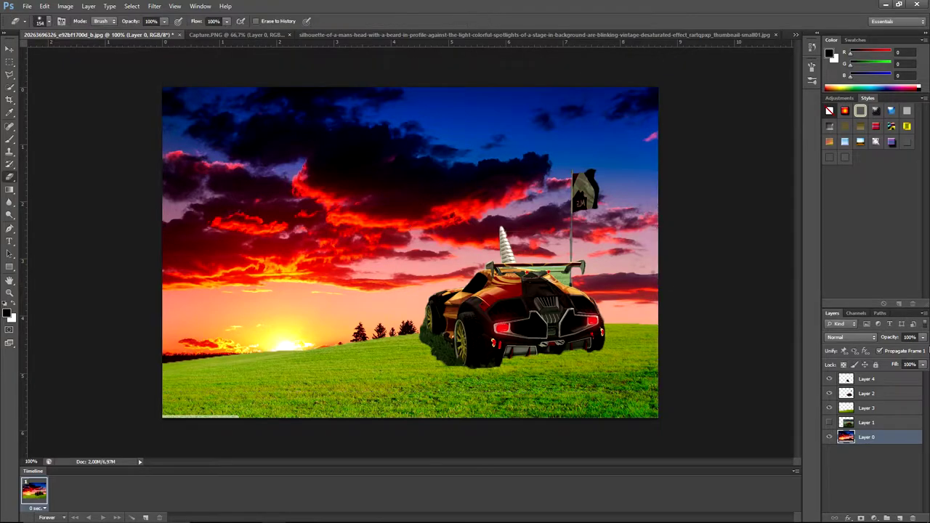
left_click(829, 422)
left_click(830, 419, "alt")
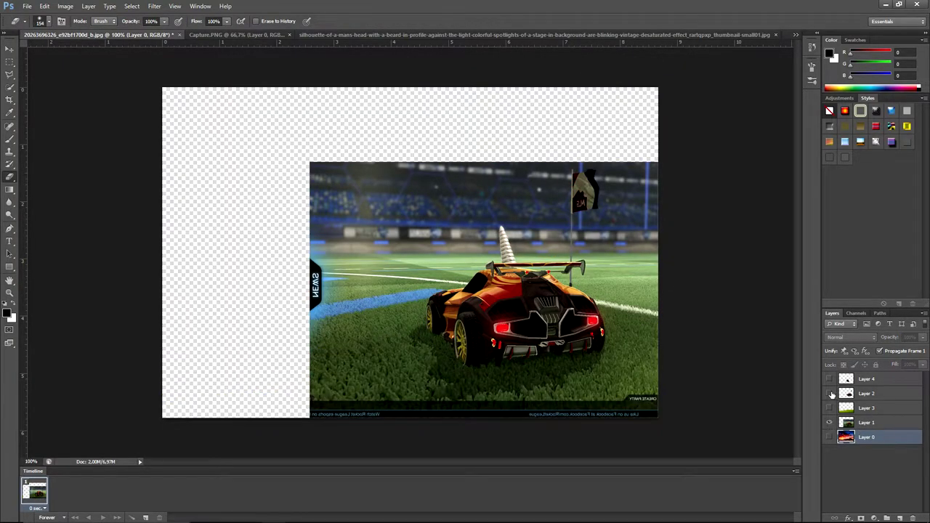
Quick-select the shadowed grass under the car on Layer 1 and copy it onto new Layer 5.
left_click(830, 393)
left_click(865, 422)
scroll(554, 341, "up", 2)
key("w")
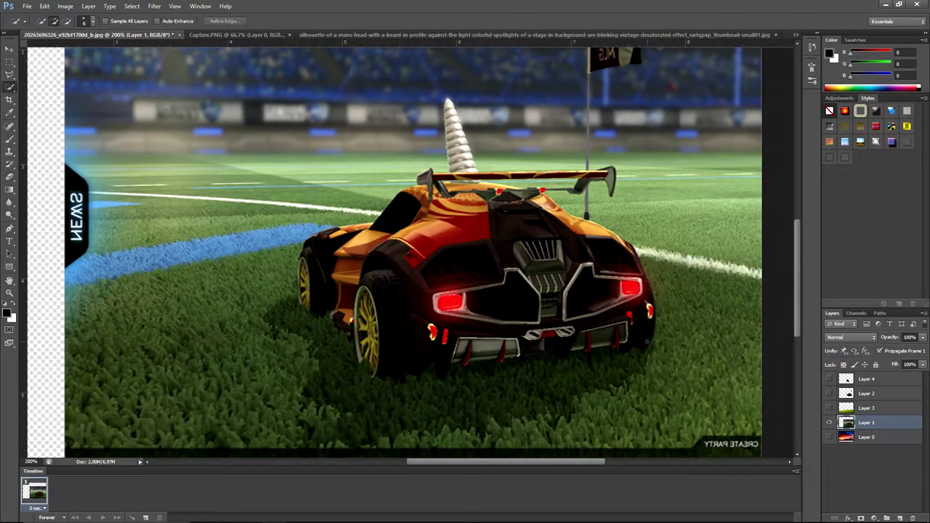
scroll(554, 352, "down", 2)
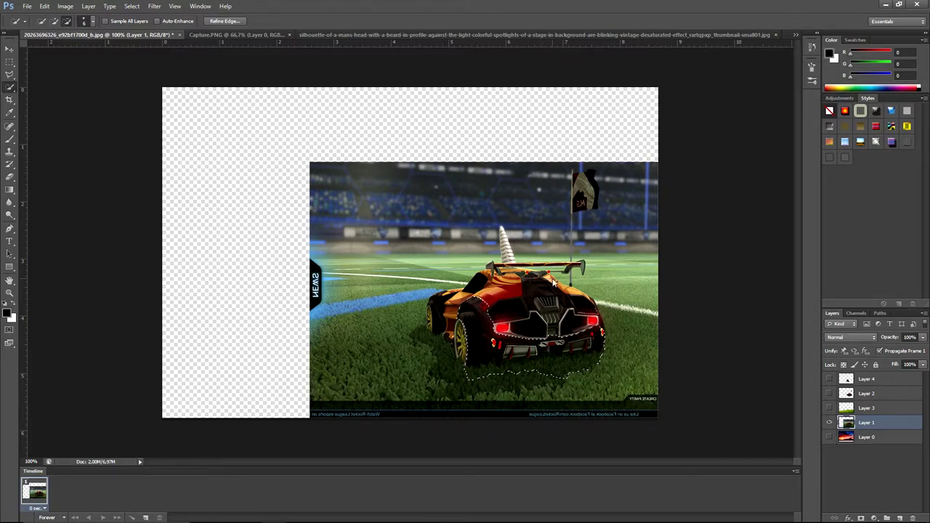
key("ctrl+j")
Hide the stadium, show the car, hill and shadow layers, and select Layers 4, 5 and 2.
left_click(829, 437)
mouse_move(829, 407)
left_mouse_down()
mouse_move(828, 378)
mouse_move(866, 385)
left_mouse_up()
left_click(867, 407)
left_click(866, 378, "shift")
right_click(866, 378)
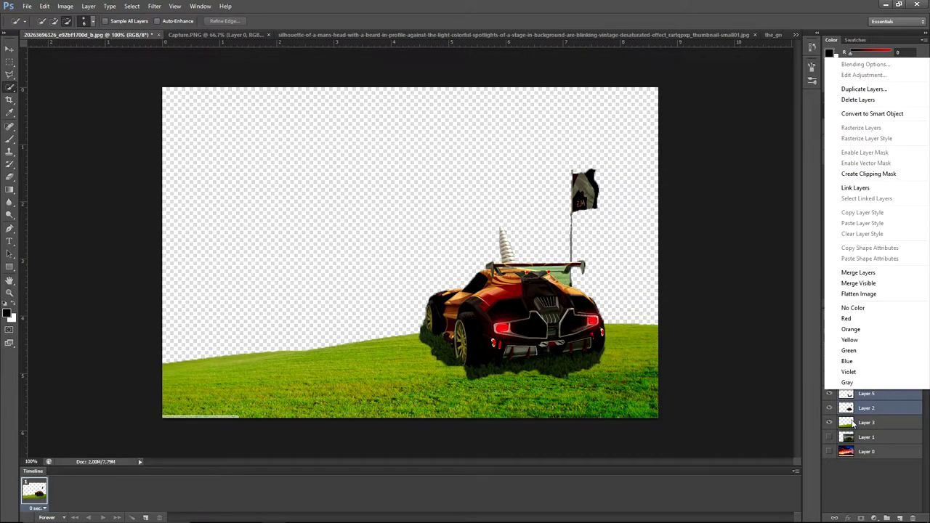
Group the three car layers as Group 1 and the hill as Group 2, and move the stadium layer below Layer 0.
left_click(887, 513)
key("ctrl+g")
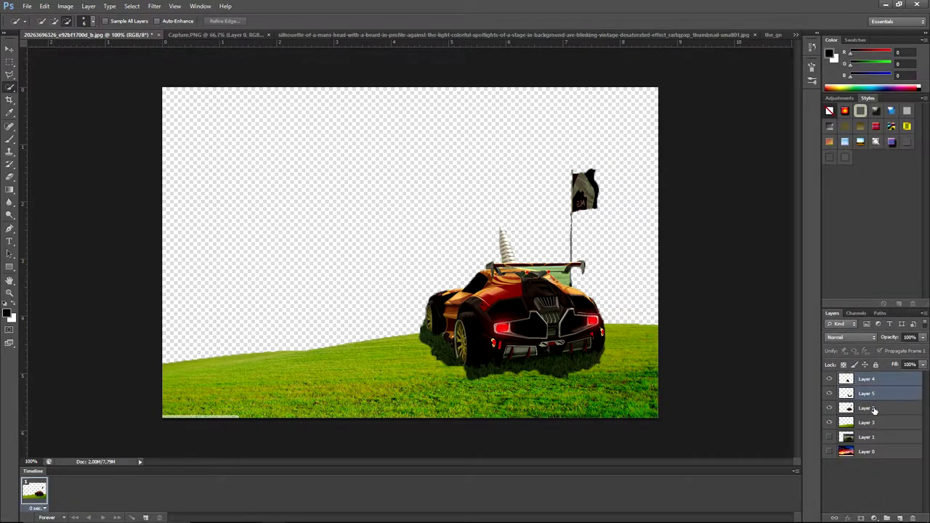
left_click(868, 433)
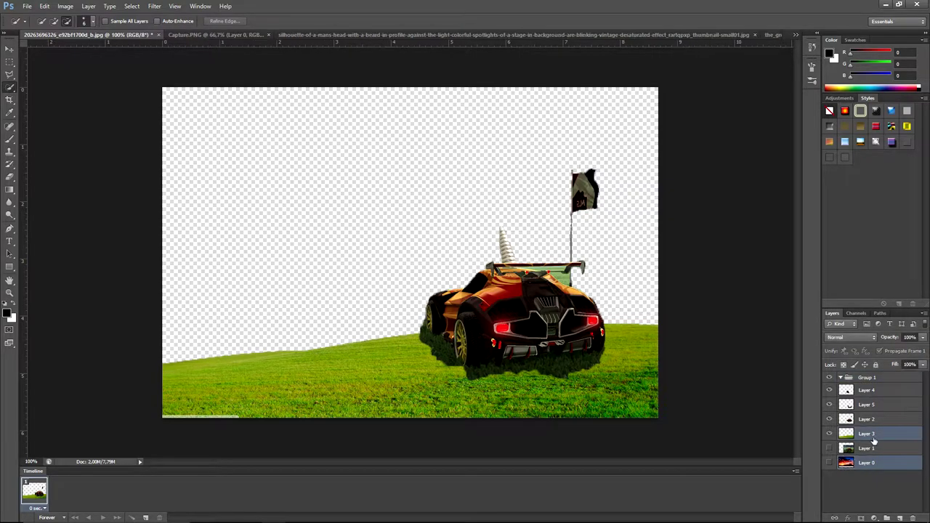
key("ctrl+g")
left_click_drag(865, 463, 866, 479)
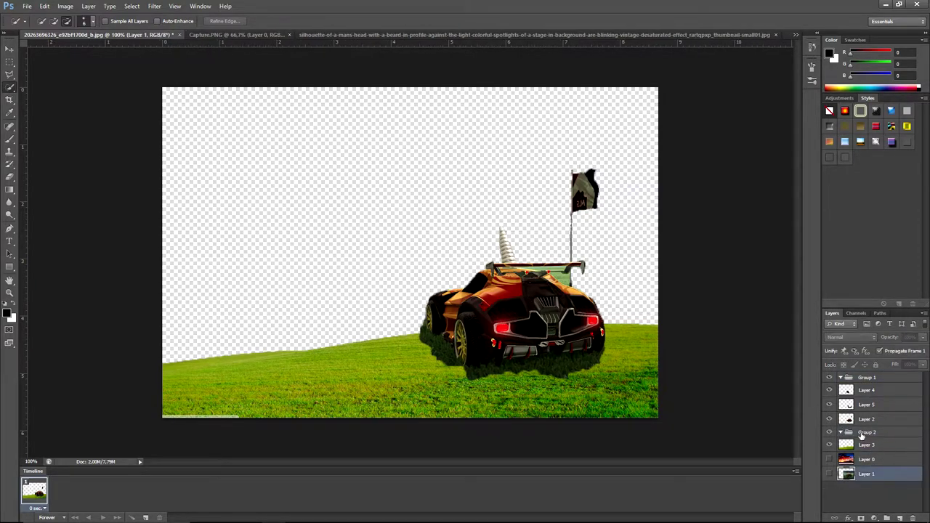
Select the three car layers together and lower the car slightly onto the hill.
left_click(866, 378)
left_click(9, 48)
left_click(541, 304)
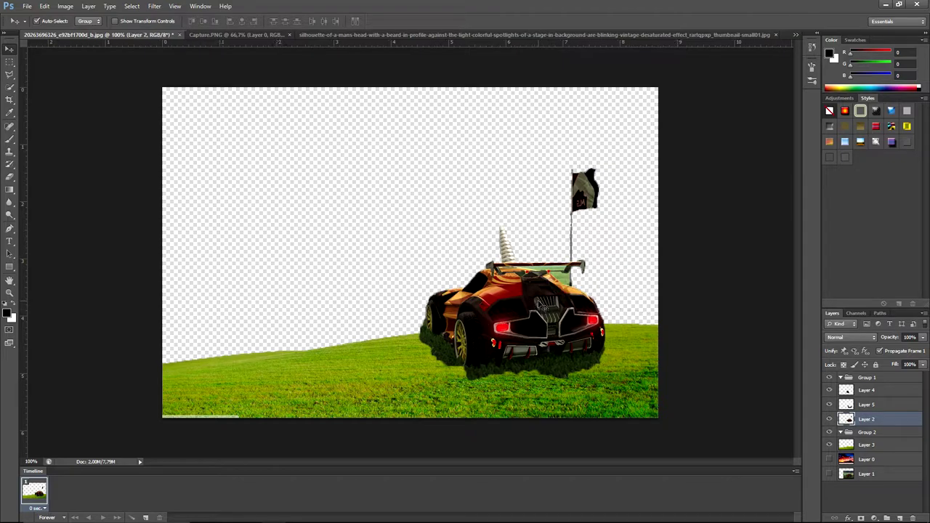
left_click(865, 390)
left_click(866, 419, "shift")
left_click_drag(829, 459, 832, 475)
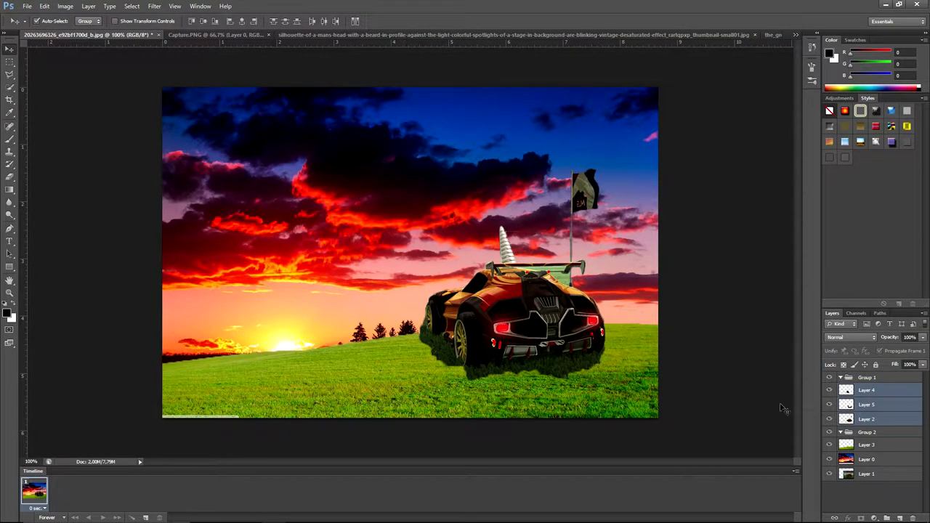
left_click_drag(520, 329, 520, 351)
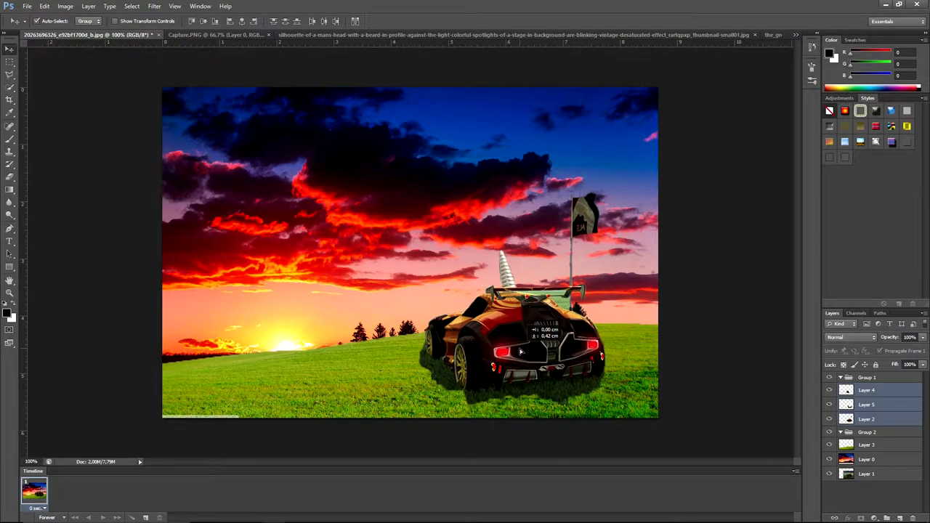
left_click(657, 94)
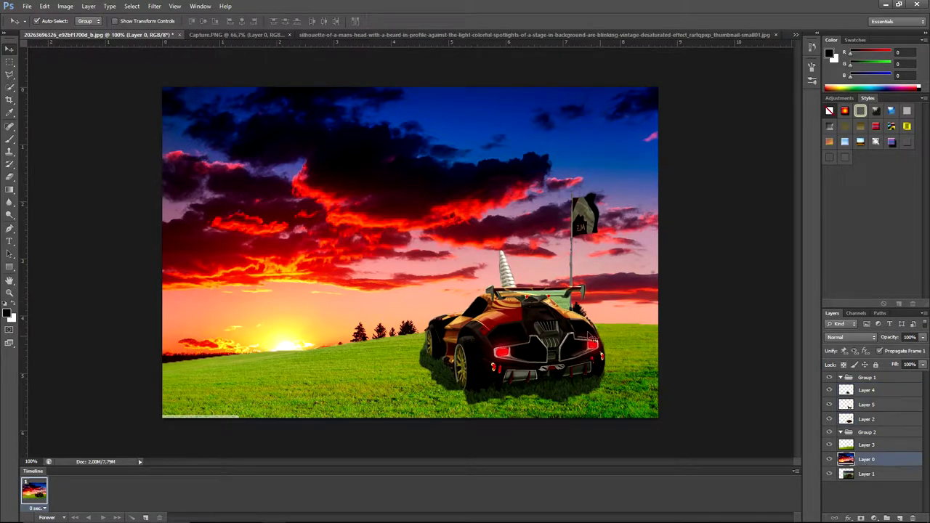
Reposition and widen the sunset Layer 0 to about 106% so it covers the left edge.
key("ctrl+t")
left_click_drag(500, 265, 533, 256)
left_click_drag(193, 223, 161, 223)
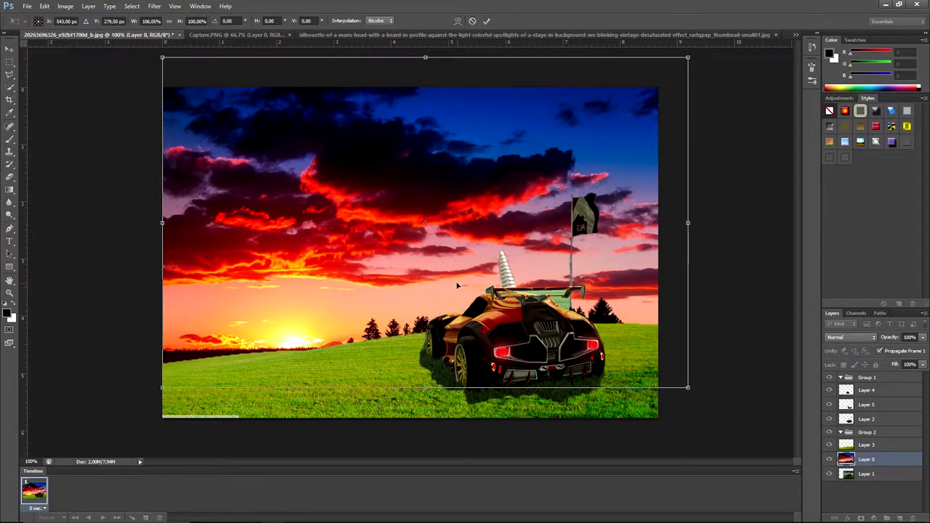
left_click(486, 20)
Clip the grass layer to the layer below and hide the caption banner layer.
right_click(868, 444)
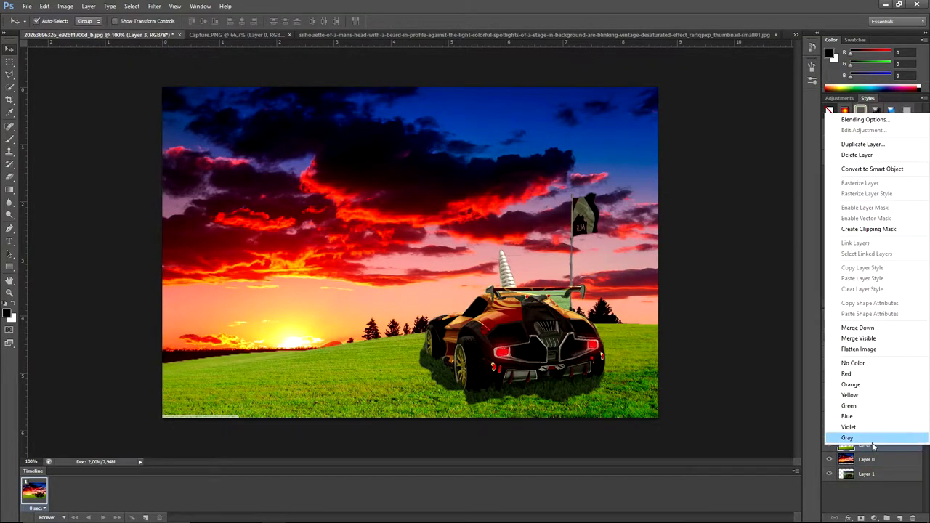
left_click(876, 229)
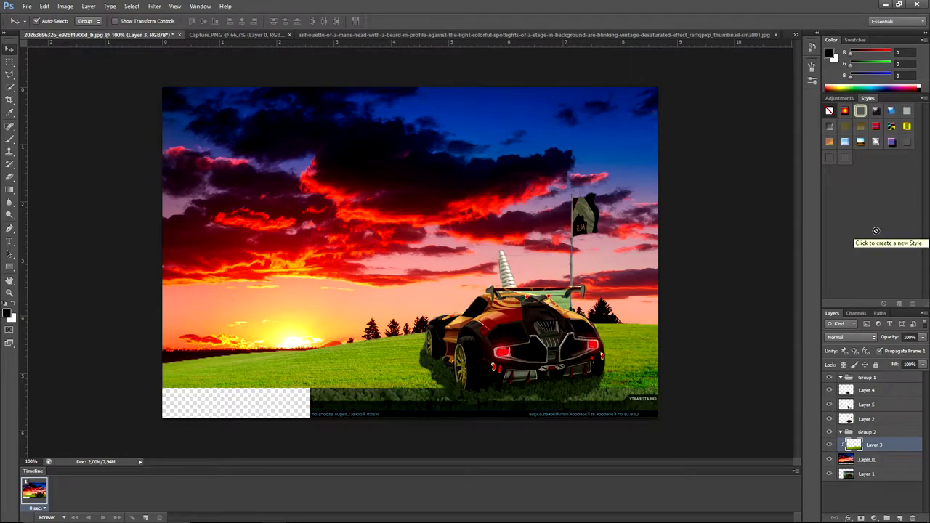
left_click(830, 473)
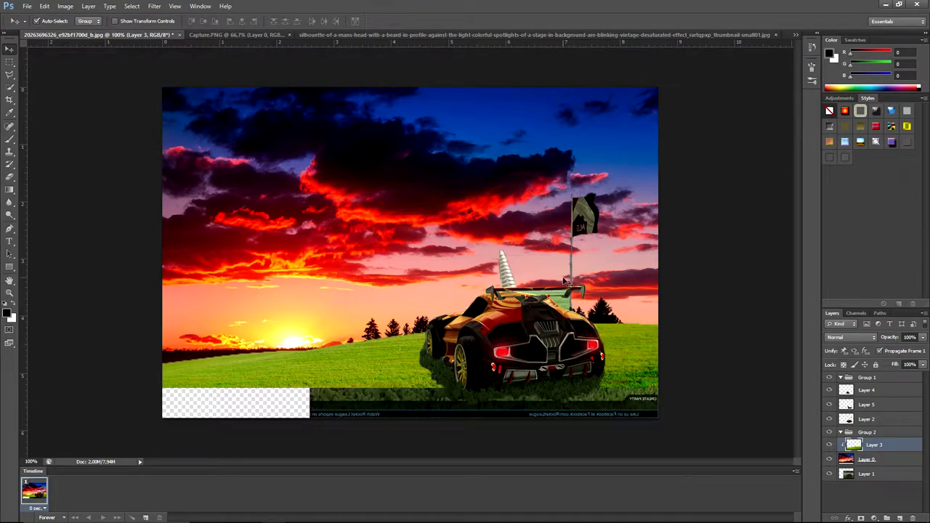
right_click(871, 444)
left_click(879, 519)
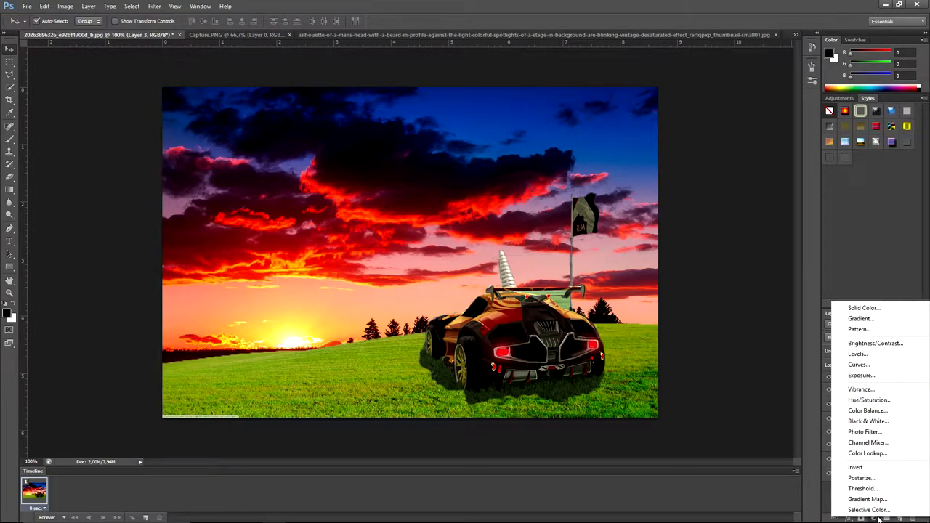
Add a legacy Brightness/Contrast layer on the grass with brightness −35 and contrast −19.
left_click(875, 343)
left_click_drag(587, 181, 584, 204)
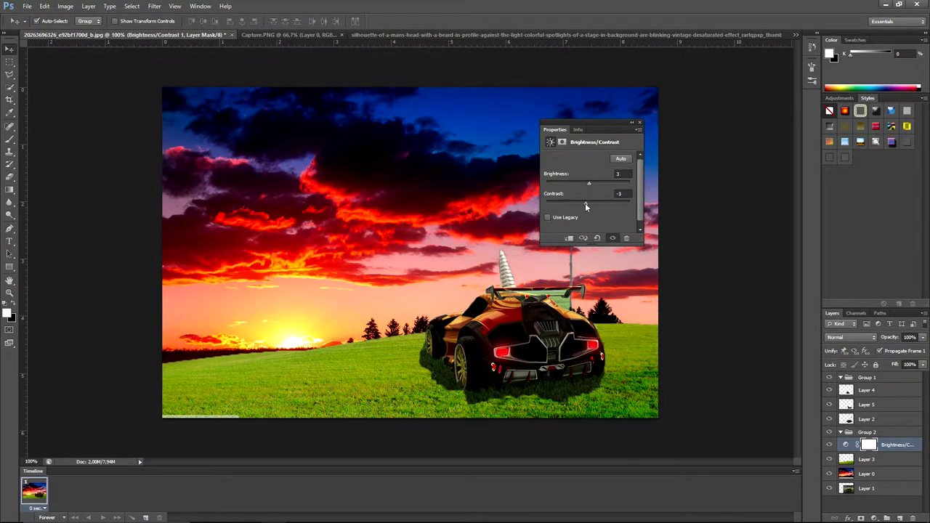
left_click(620, 158)
left_click_drag(596, 182, 564, 201)
left_click(547, 216)
left_click(620, 158)
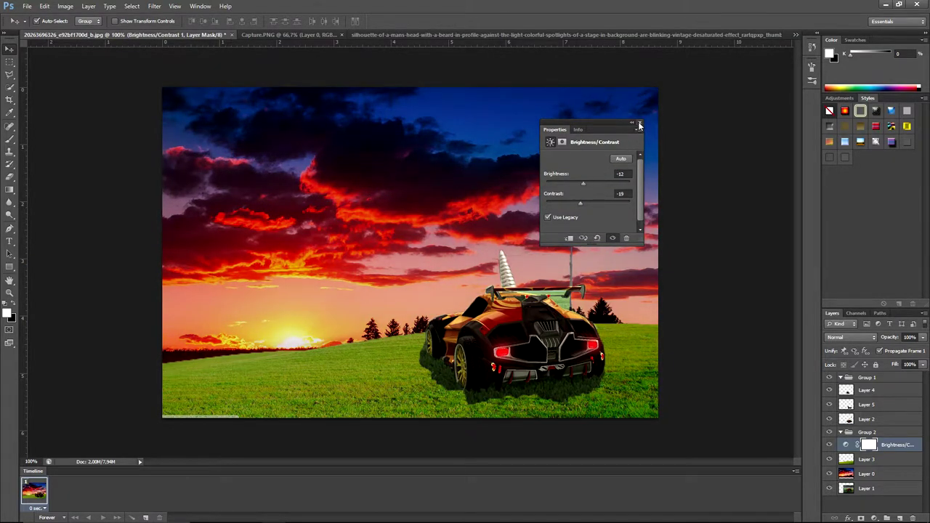
left_click(639, 122)
double_click(845, 444)
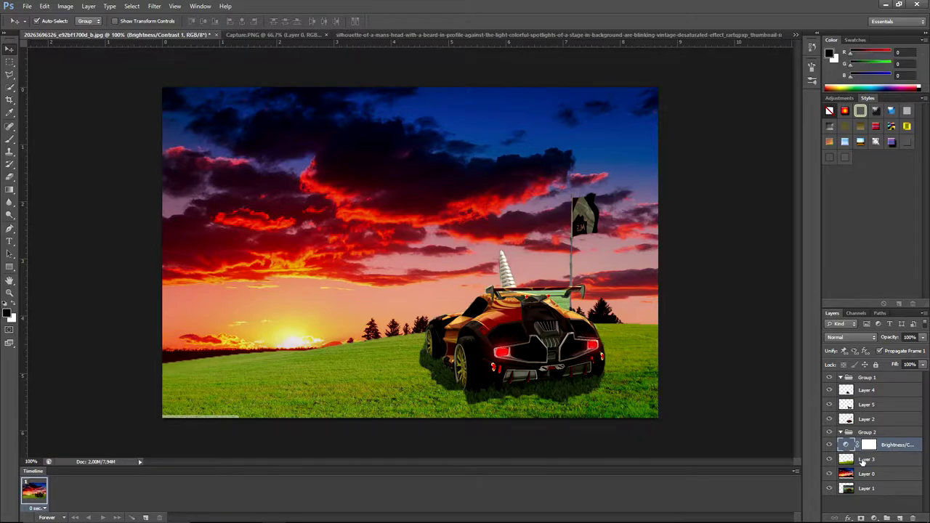
mouse_move(591, 182)
left_mouse_down()
mouse_move(619, 182)
mouse_move(582, 187)
left_mouse_up()
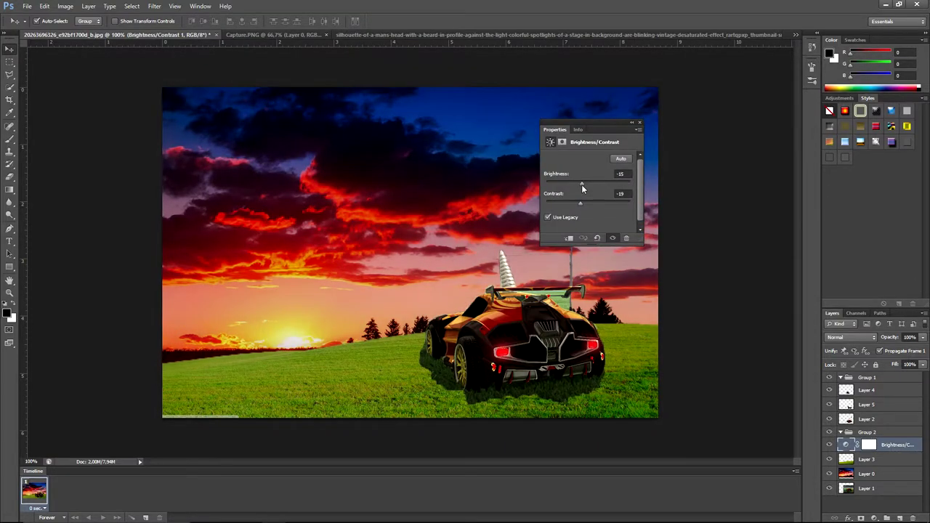
left_click(639, 122)
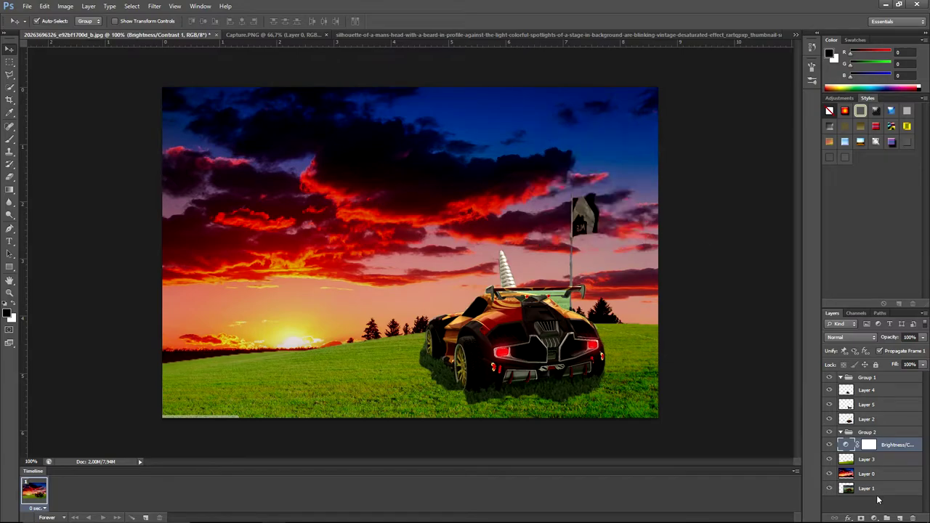
Try a Color Lookup adjustment layer above Layer 0, then delete it.
left_click(868, 473)
left_click(874, 518)
left_click(871, 450)
left_click(638, 121)
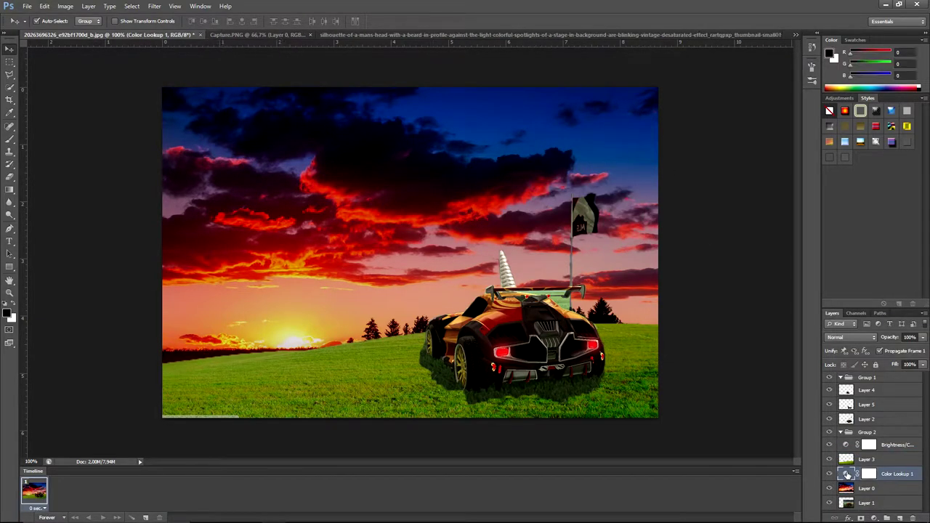
double_click(846, 474)
left_click(638, 121)
key("Delete")
Add a Color Balance layer on the sunset with midtones set to +13/+2/+7.
left_click(874, 517)
left_click(857, 422)
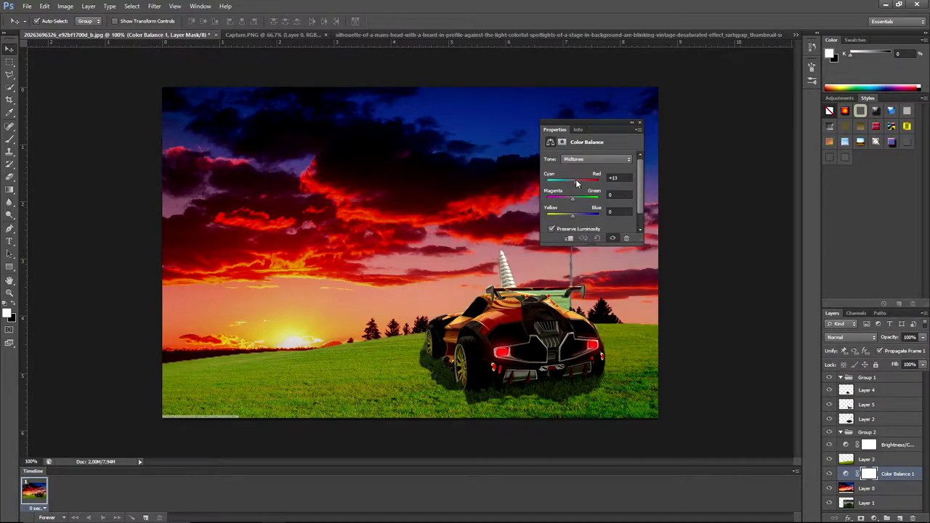
left_click_drag(574, 198, 571, 201)
left_click(639, 121)
left_click(847, 458)
left_click(65, 6)
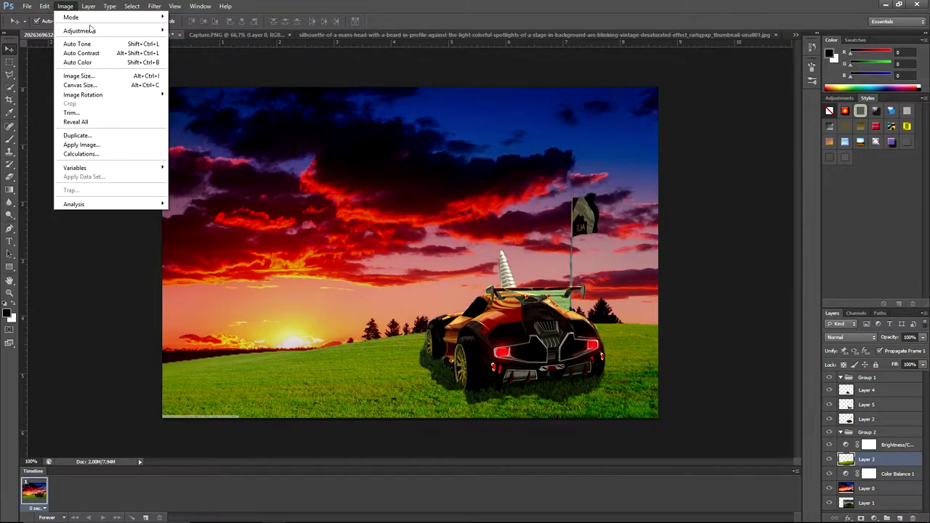
Try darkening the grass by lowering Hue/Saturation lightness, then cancel the change.
left_click(211, 76)
left_click_drag(526, 121, 756, 126)
left_click_drag(671, 230, 633, 226)
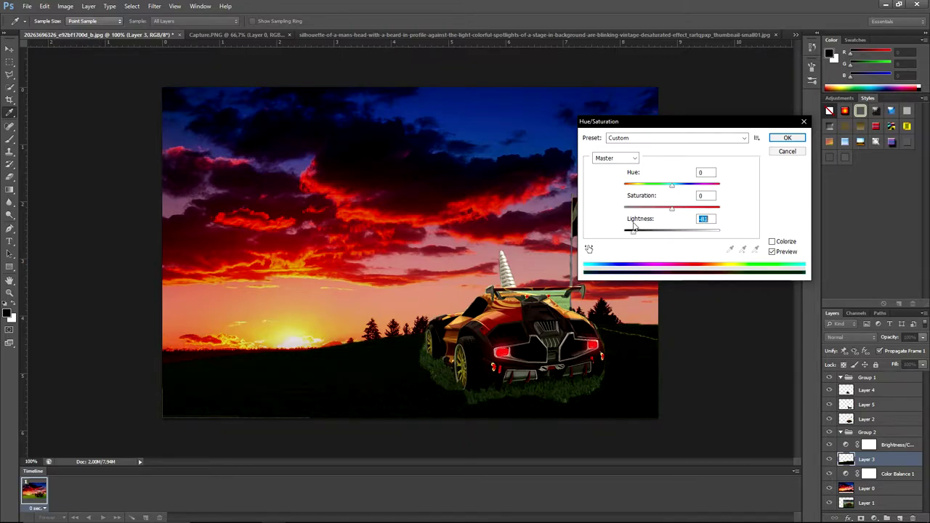
left_click(804, 121)
left_click(64, 6)
mouse_move(79, 31)
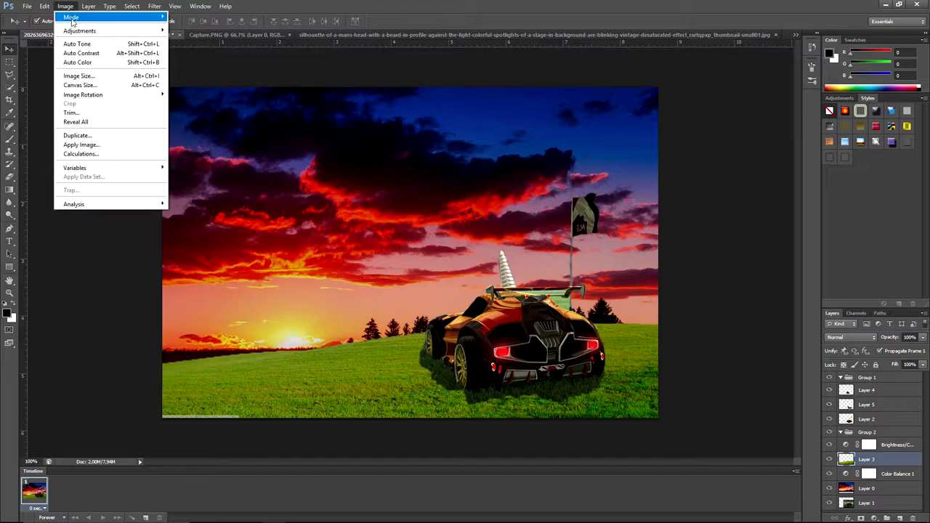
left_click(207, 93)
left_click(565, 133)
Darken the grass hill with Hue/Saturation: hue −46, lightness −62, reduced saturation.
left_click(65, 6)
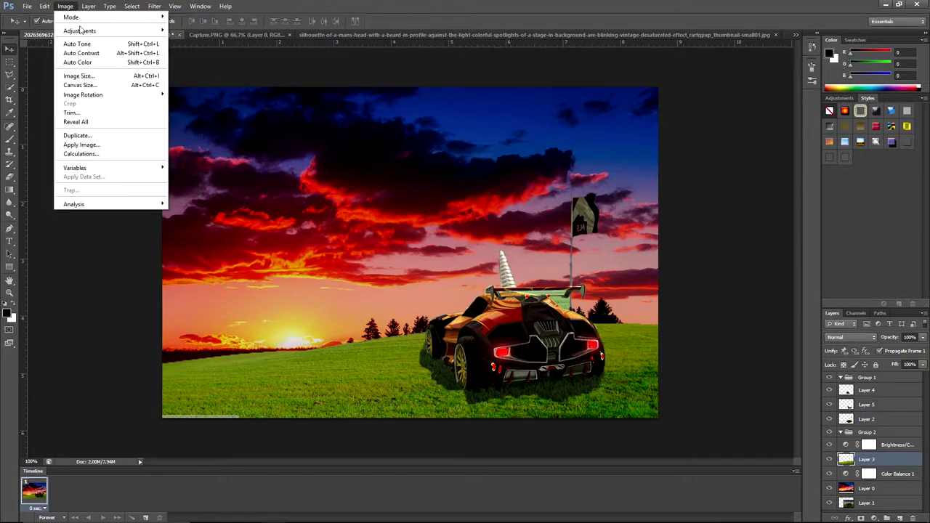
left_click(238, 80)
left_click_drag(672, 230, 636, 231)
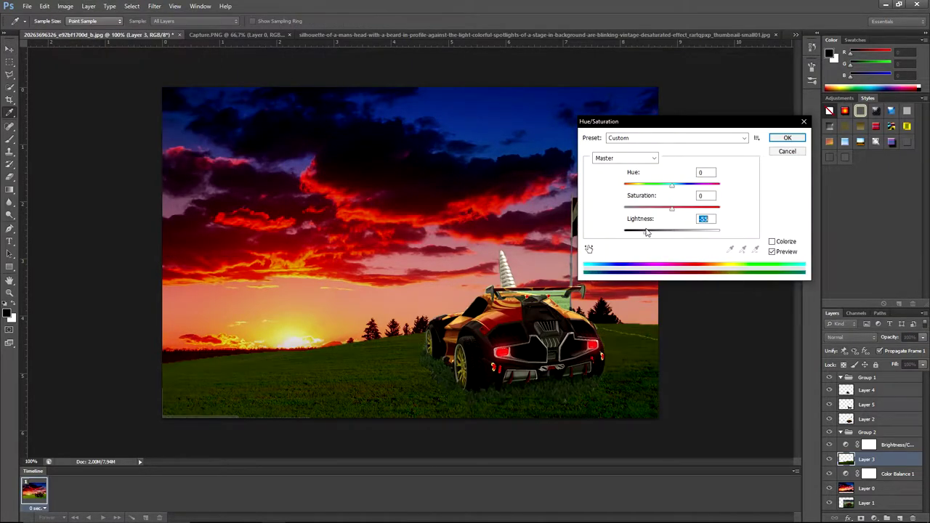
left_click_drag(650, 230, 641, 231)
left_click_drag(652, 208, 637, 212)
left_click_drag(671, 185, 726, 201)
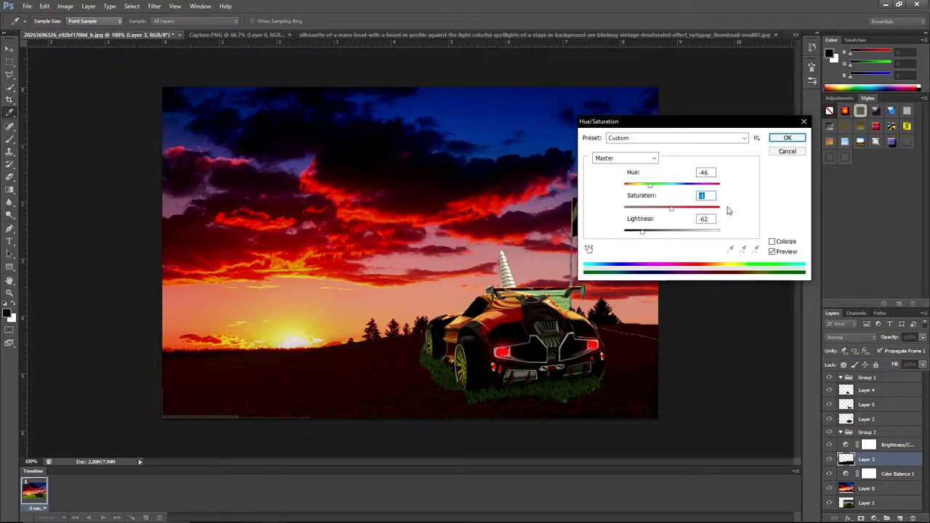
left_click(786, 137)
key("v")
left_click(559, 259)
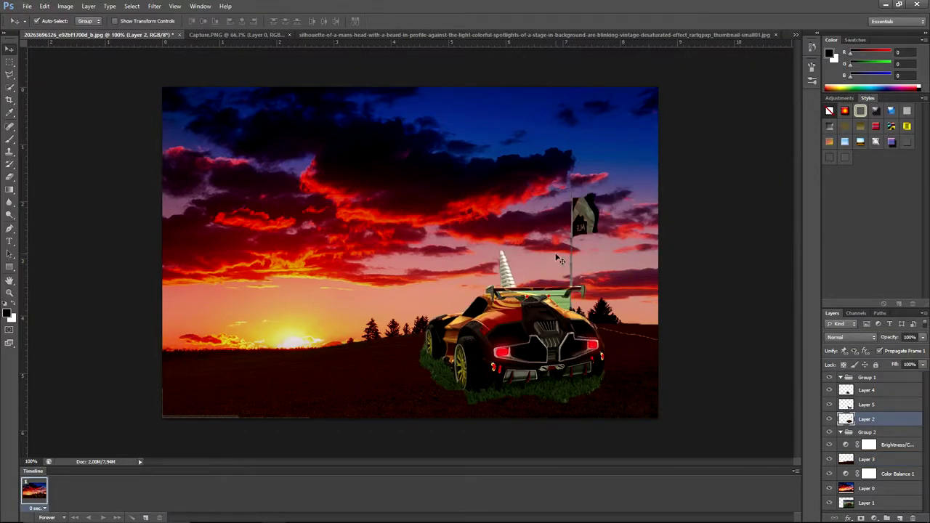
Zoom in, lasso the green gap behind the spoiler and delete it.
scroll(557, 260, "up", 2)
scroll(574, 363, "up", 2)
scroll(584, 452, "up", 2)
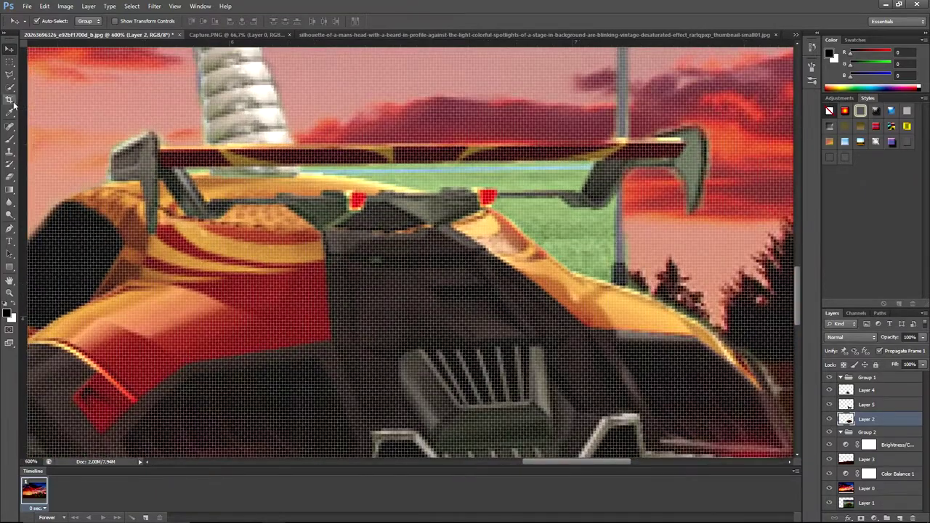
left_click(9, 74)
scroll(612, 183, "up", 2)
scroll(603, 435, "up", 1)
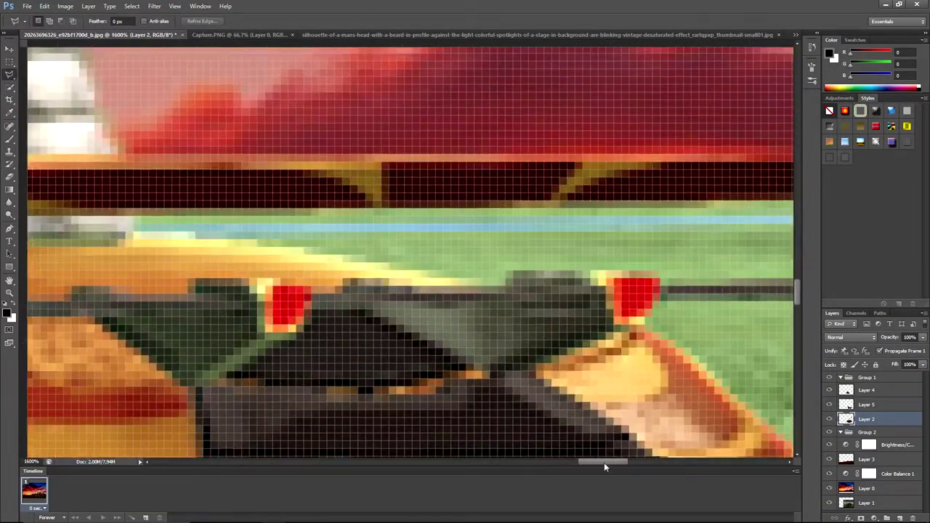
left_click_drag(603, 463, 629, 464)
scroll(314, 373, "down", 3)
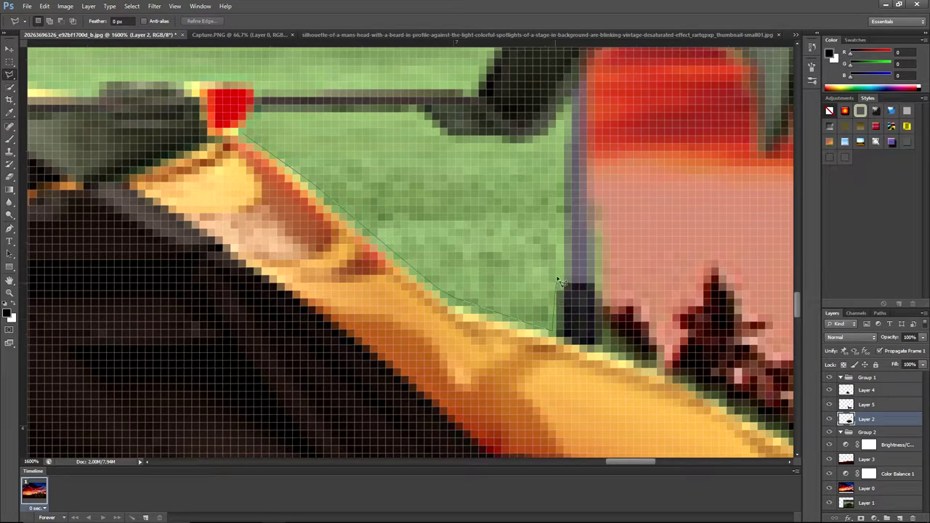
left_click(258, 135)
key("Delete")
Set the eraser to a 1-pixel brush and bring the spoiler and trees into view.
key("e")
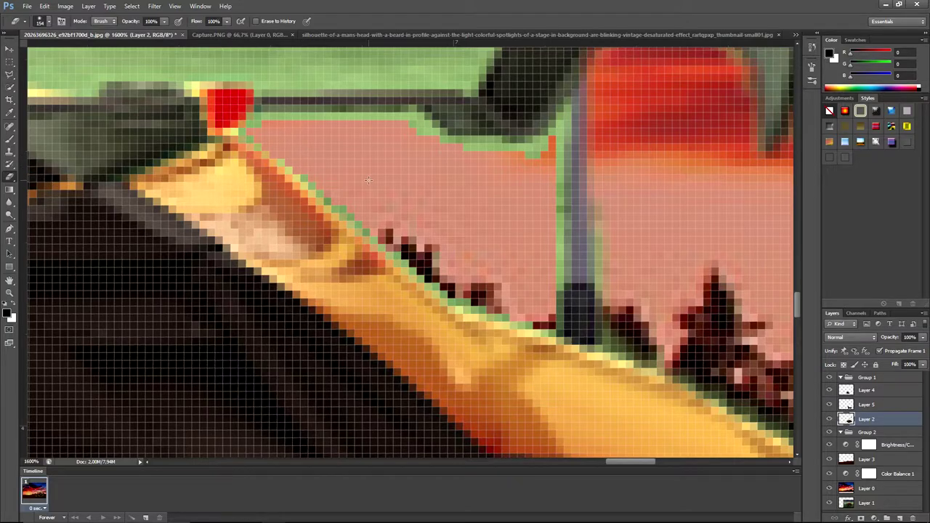
scroll(374, 185, "down", 2)
scroll(378, 189, "down", 2)
scroll(407, 233, "down", 2)
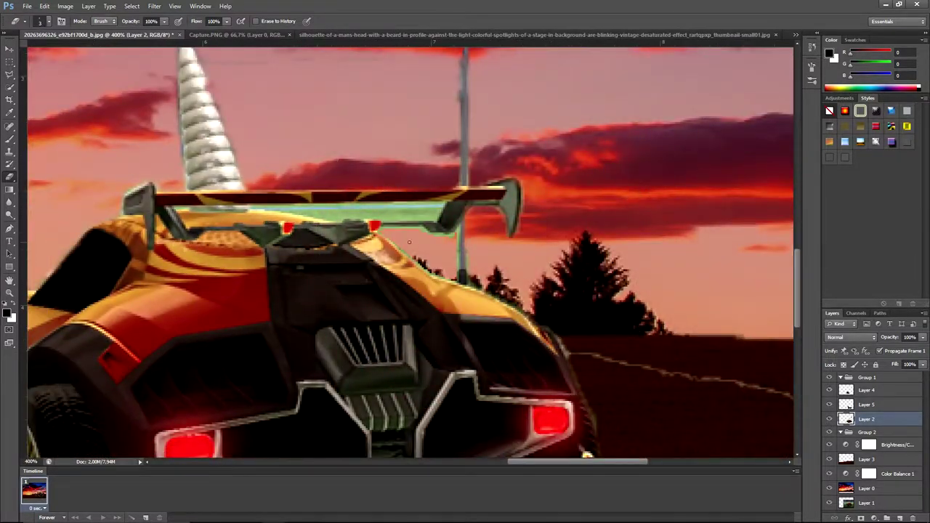
scroll(409, 241, "up", 4)
scroll(432, 243, "up", 2)
left_click_drag(494, 245, 455, 257)
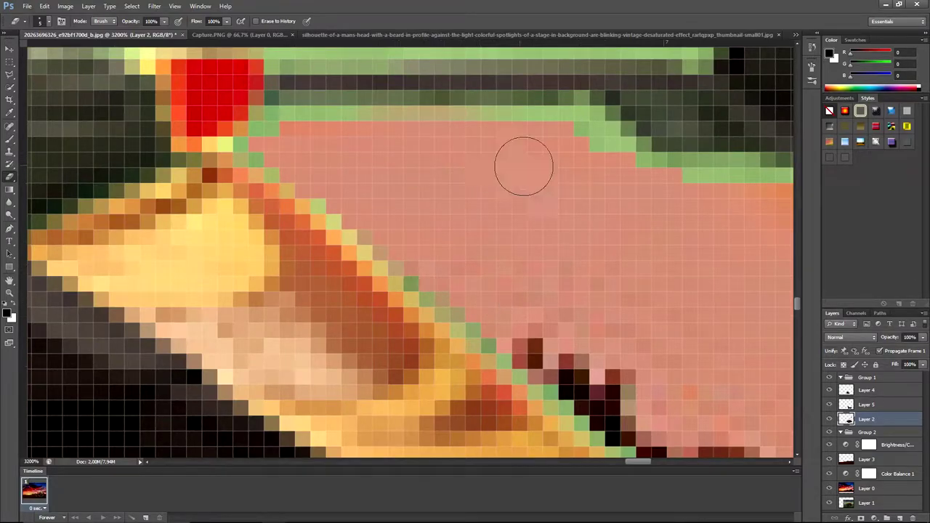
left_click_drag(515, 254, 444, 290)
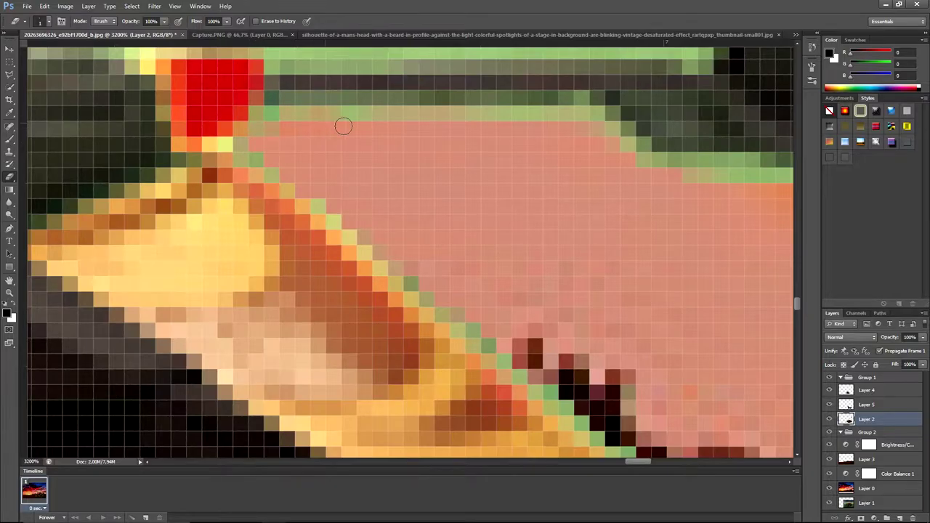
scroll(701, 194, "down", 5)
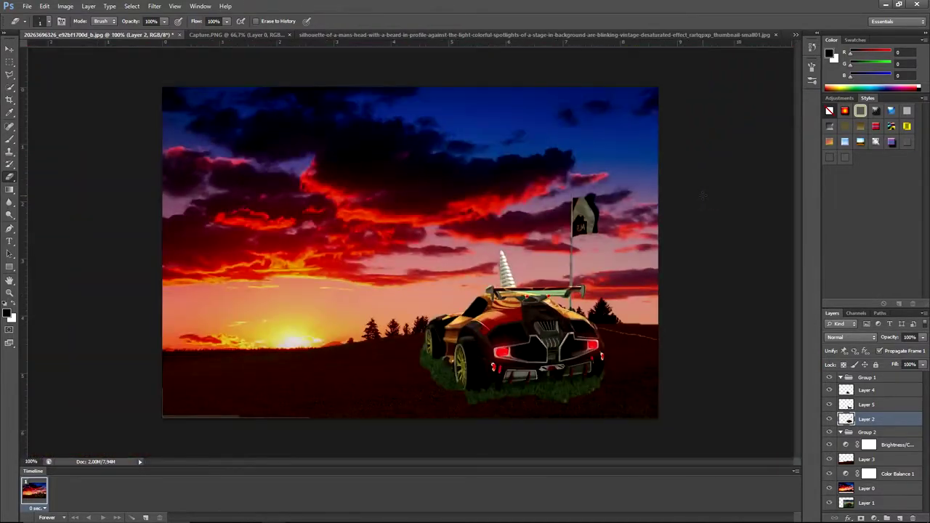
scroll(604, 272, "up", 4)
left_click_drag(111, 257, 79, 118)
Quick-select and delete the green strip under the spoiler, then erase the green fringe along the car.
key("w")
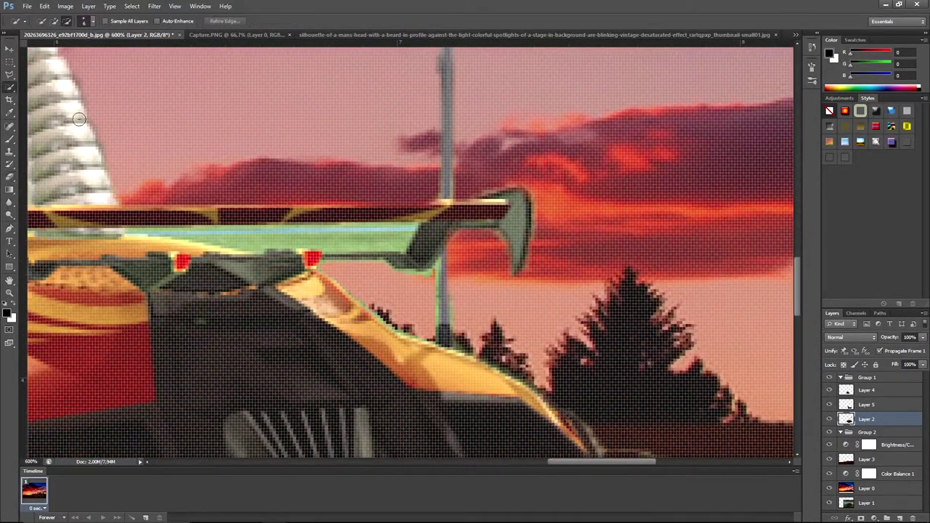
left_click(367, 240)
key("Delete")
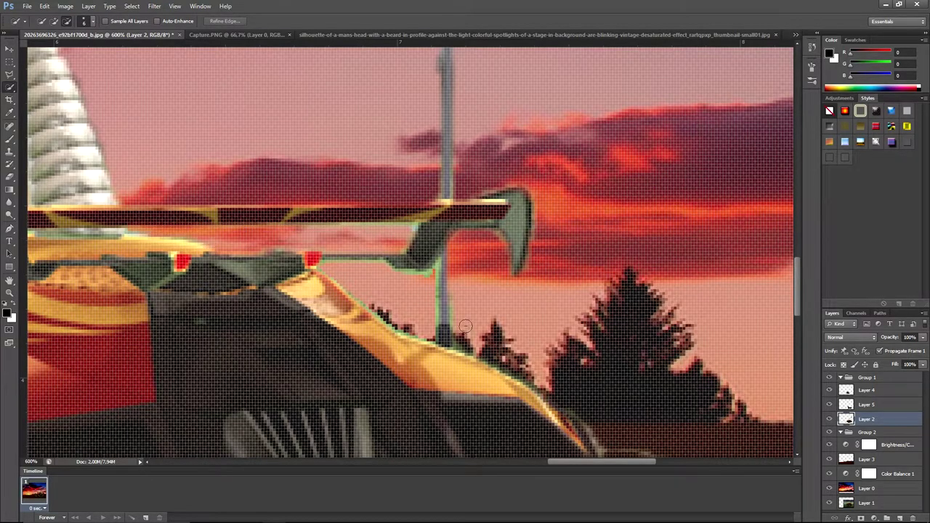
scroll(464, 326, "up", 3)
key("e")
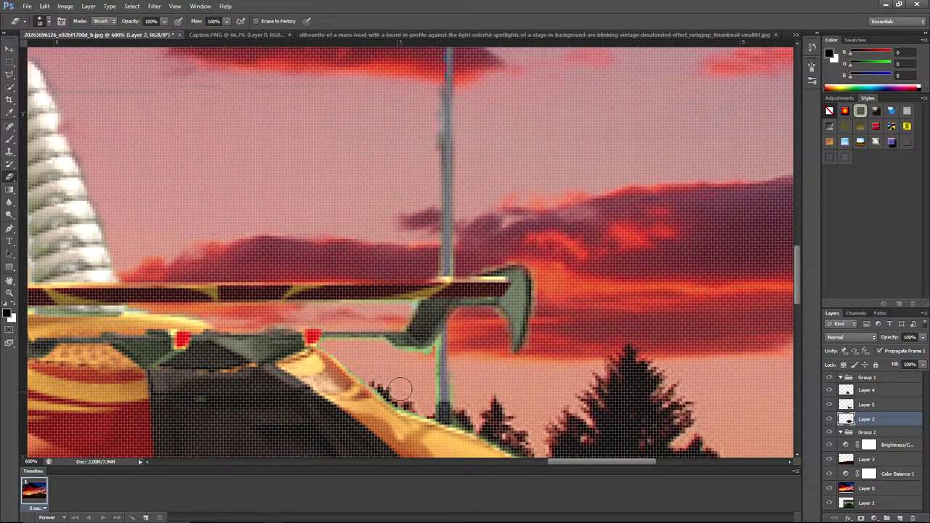
scroll(400, 389, "up", 6)
left_click_drag(405, 291, 598, 143)
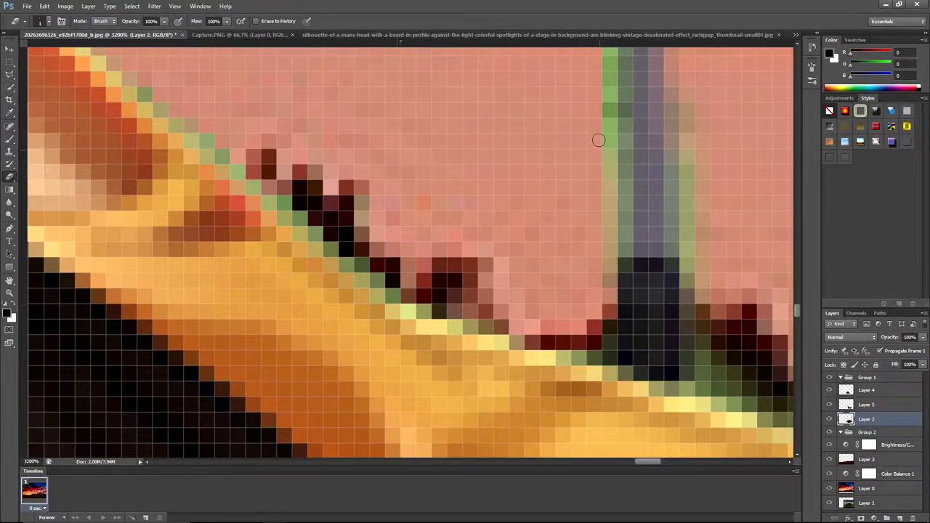
Pan around the car's outline, erasing remaining stray fringe pixels on Layer 2.
scroll(598, 143, "up", 5)
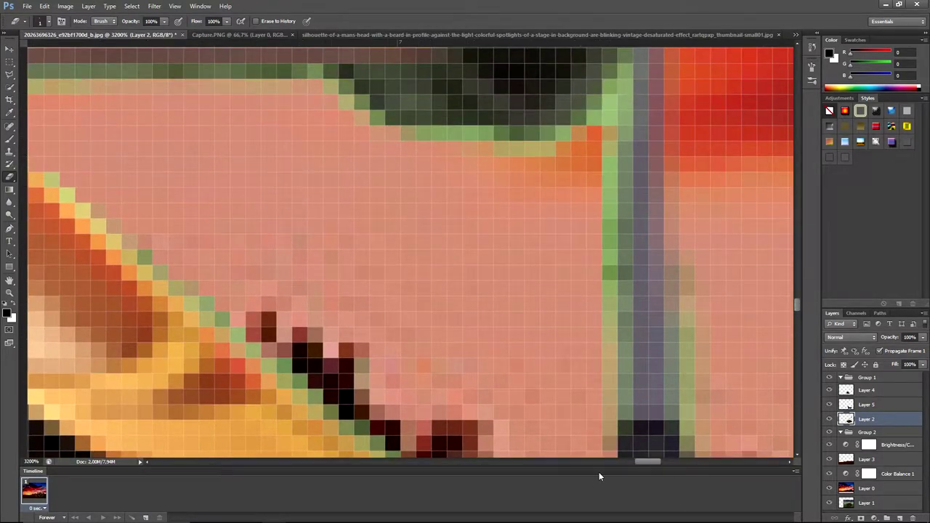
scroll(607, 446, "up", 3)
scroll(552, 292, "left", 5)
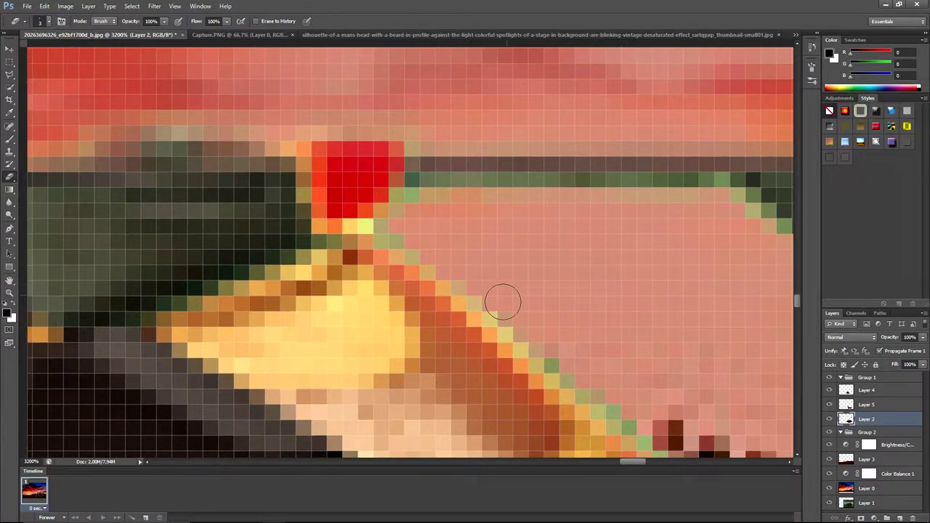
scroll(479, 269, "right", 5)
scroll(641, 287, "down", 5)
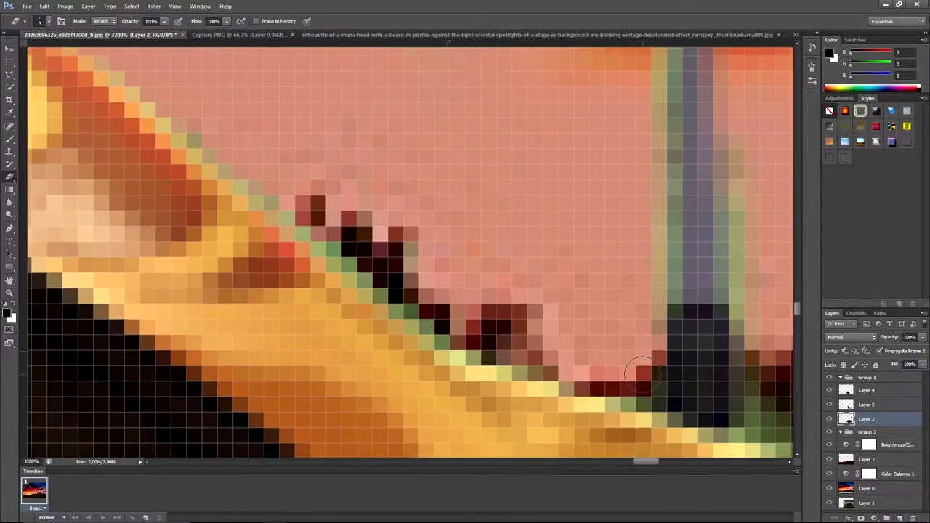
left_click_drag(647, 461, 660, 469)
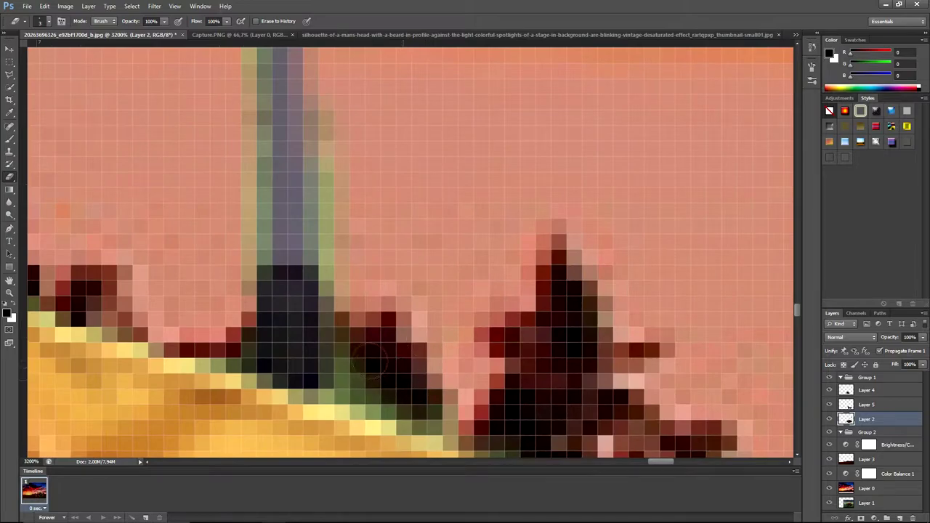
scroll(363, 174, "up", 3)
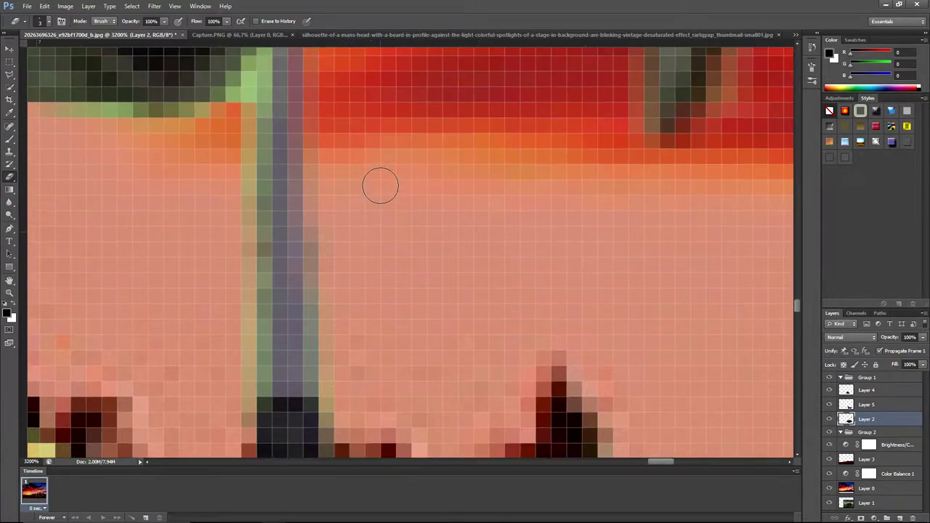
scroll(349, 196, "up", 2)
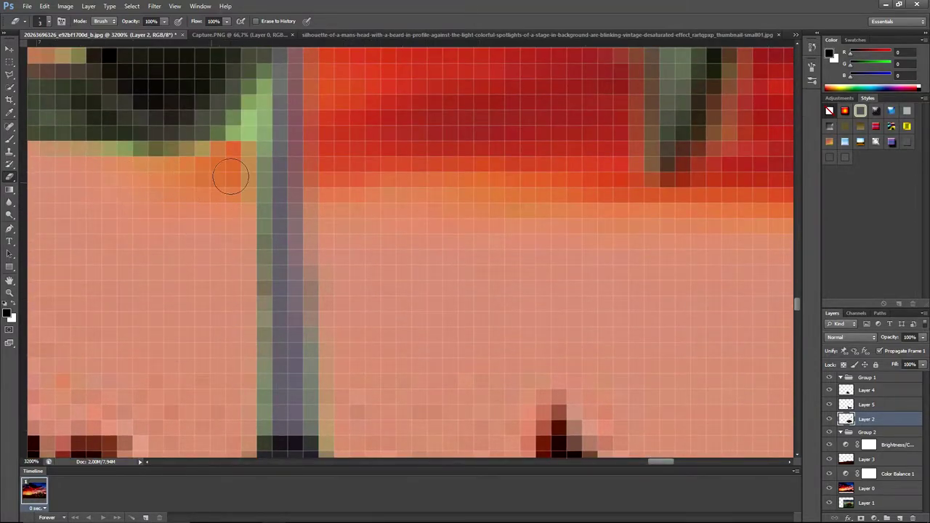
scroll(231, 176, "down", 5)
scroll(290, 175, "down", 5)
scroll(378, 170, "down", 4)
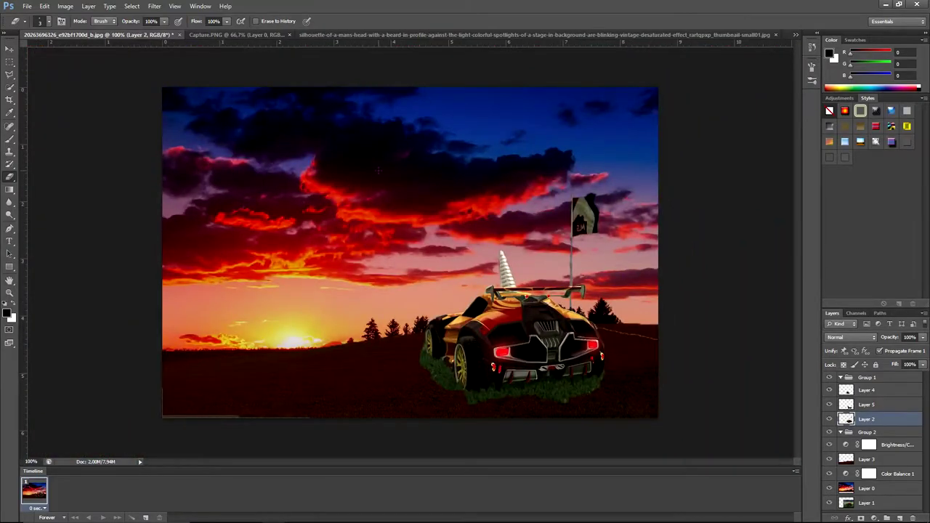
On Layer 5, erase stray pixels near the flagpole base and trees with 55, 5 and 2 px erasers.
left_click(842, 404)
key("bracketright")
key("bracketright")
key("bracketright")
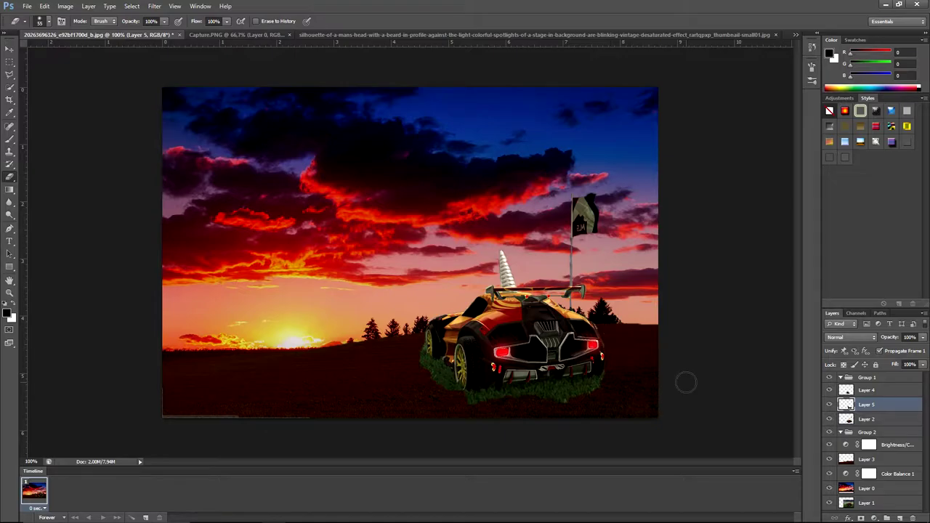
scroll(685, 383, "up", 1)
scroll(686, 385, "up", 1)
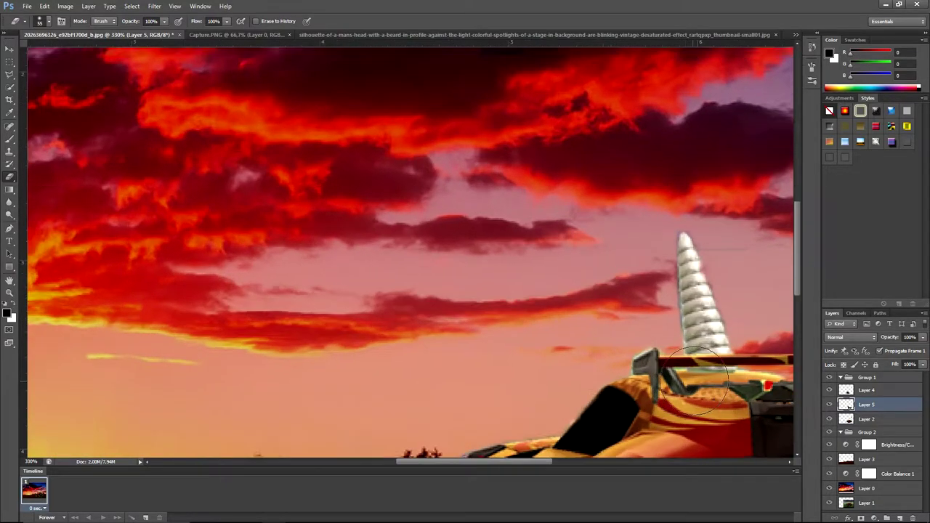
scroll(687, 383, "up", 2)
scroll(705, 311, "down", 2)
left_click_drag(505, 462, 607, 474)
scroll(509, 327, "down", 1)
scroll(509, 326, "up", 3)
scroll(472, 254, "up", 2)
left_click_drag(404, 231, 317, 297)
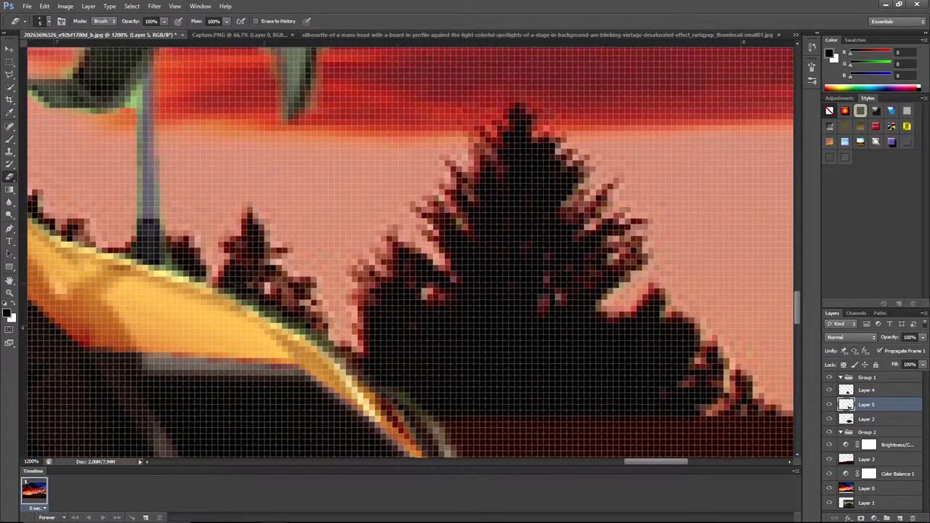
left_click_drag(125, 116, 130, 107)
Clean Layer 2's edges with a 5 px eraser, zoom out, and add a new empty layer.
key("alt+bracketleft")
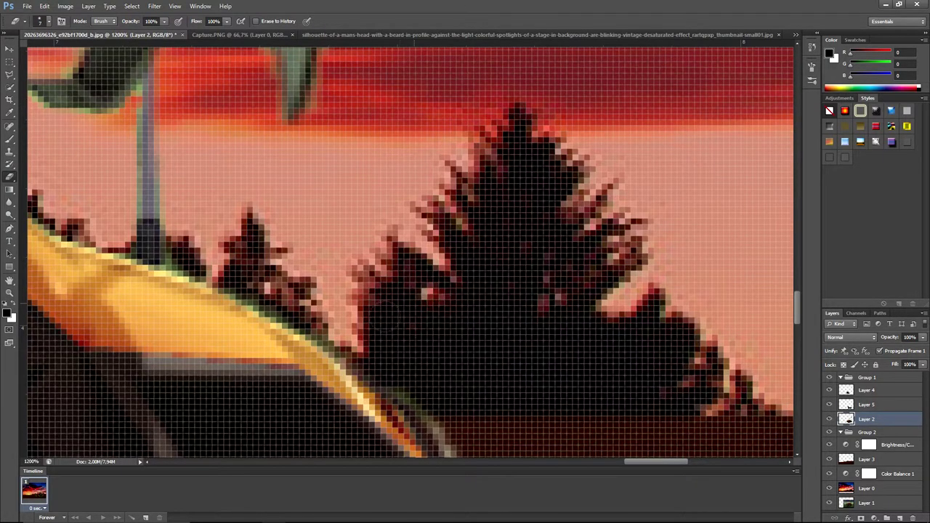
left_click_drag(398, 320, 363, 313)
scroll(378, 367, "down", 3)
scroll(515, 198, "down", 2)
scroll(515, 198, "down", 3)
scroll(515, 198, "down", 2)
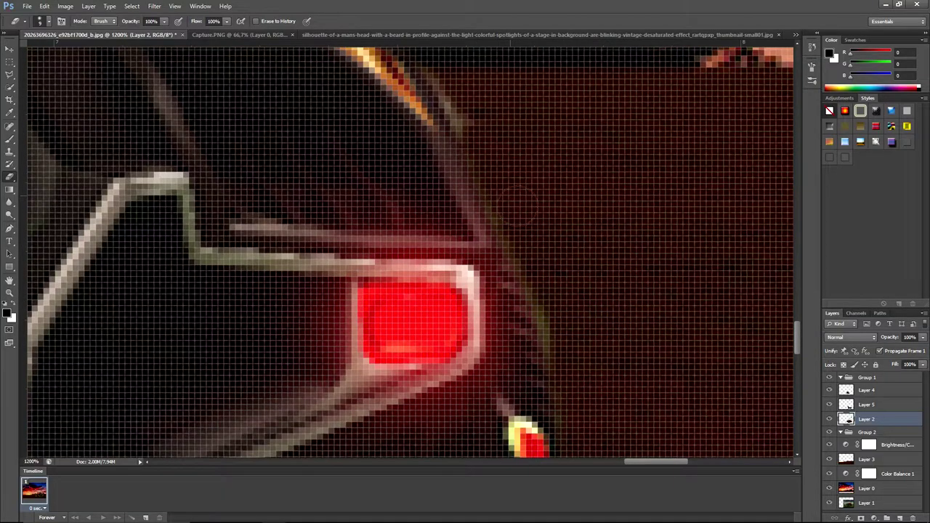
scroll(515, 197, "down", 2)
scroll(581, 232, "down", 3)
scroll(596, 249, "down", 5)
scroll(592, 248, "down", 3)
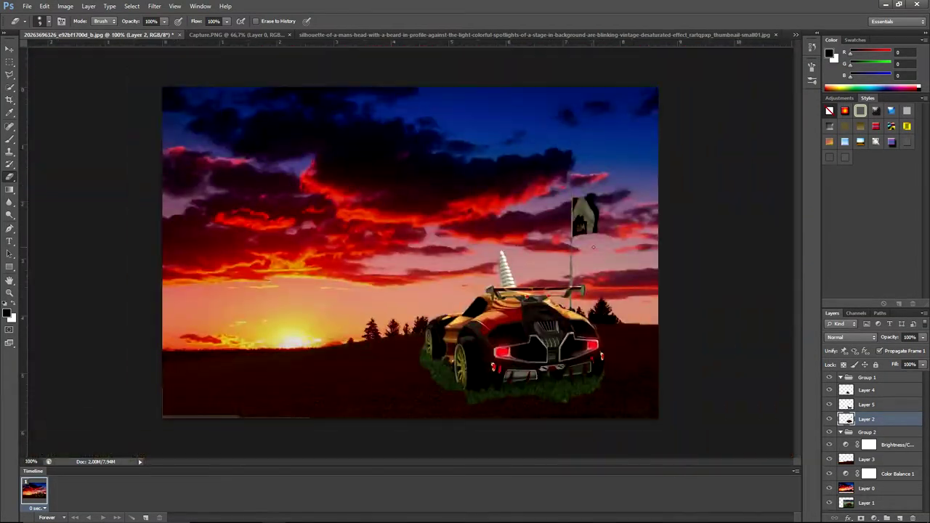
left_click(899, 518)
Move the new layer to the top and set up a soft brush in pure red.
left_click_drag(868, 419, 879, 386)
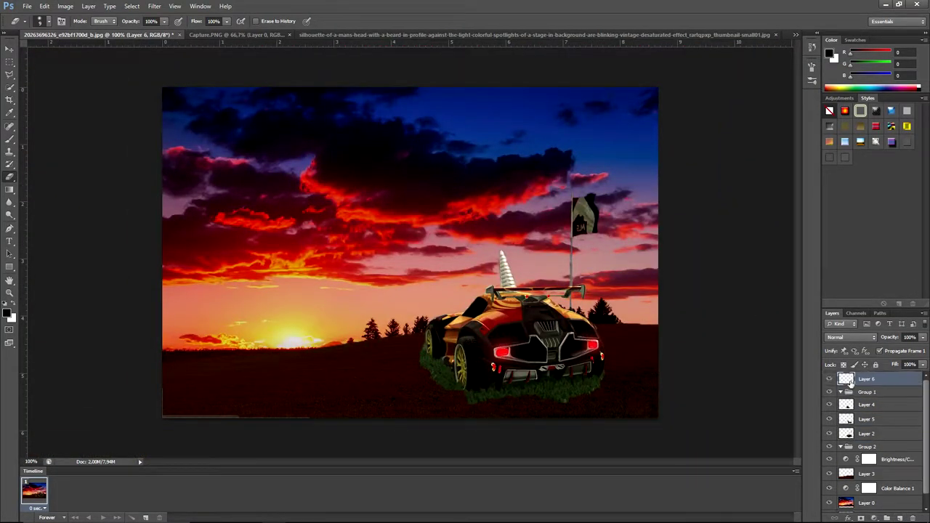
key("b")
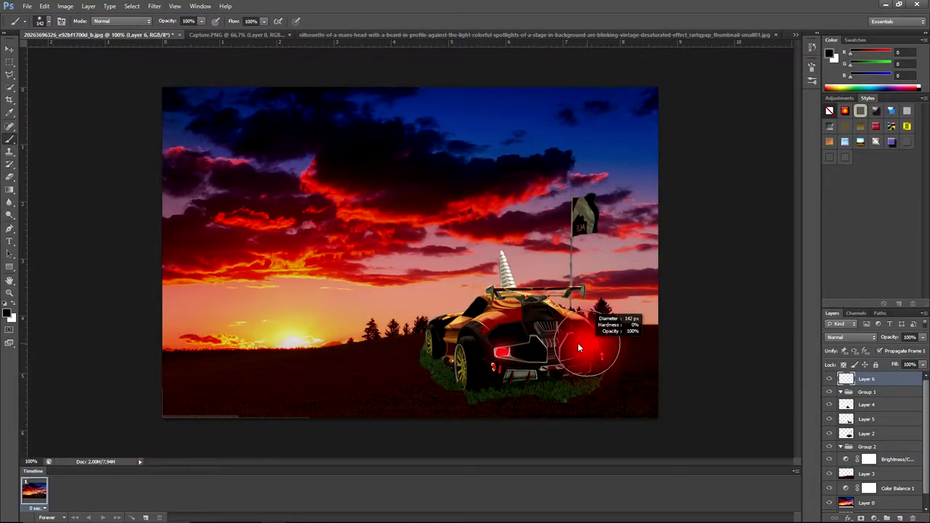
left_click(7, 312)
left_click(729, 80)
left_click(836, 77)
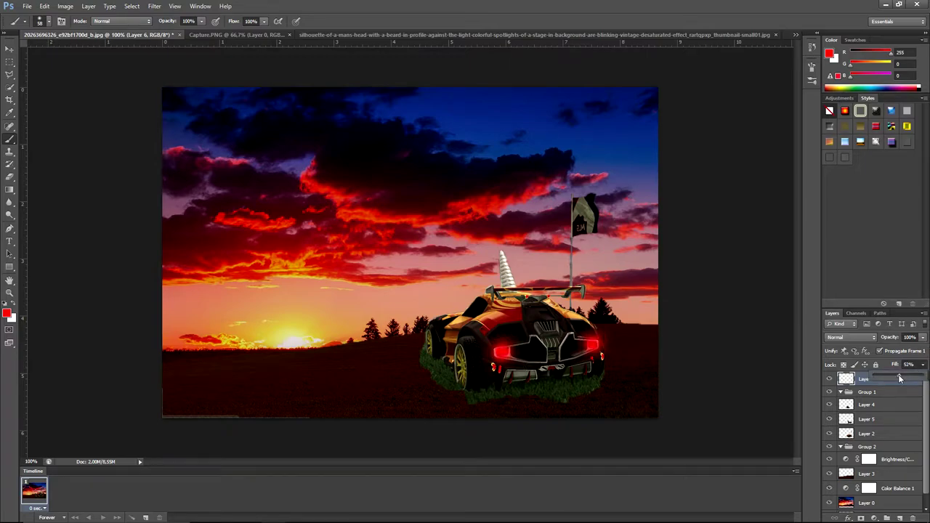
Paint a red glow over the tail lights, using a size 14 brush.
scroll(535, 291, "up", 1)
scroll(509, 363, "up", 1)
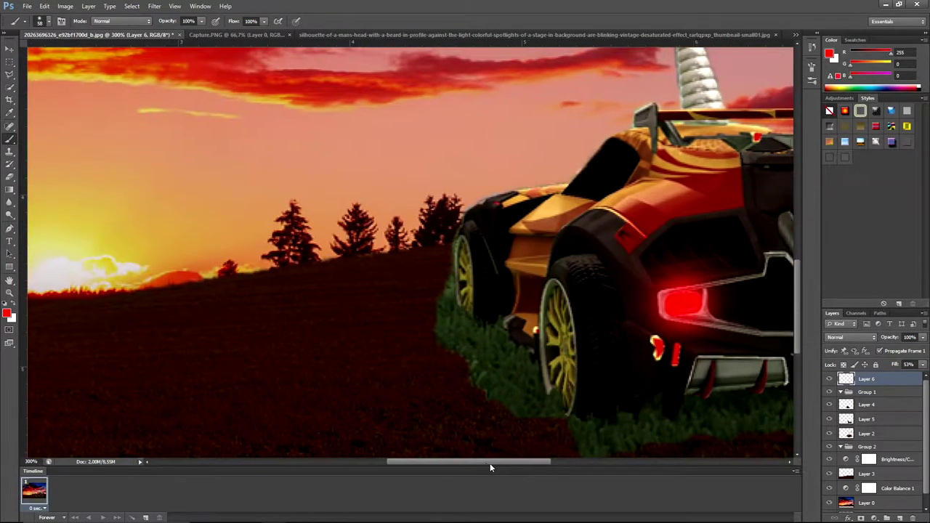
scroll(571, 384, "up", 1)
scroll(623, 354, "up", 1)
left_click(622, 355)
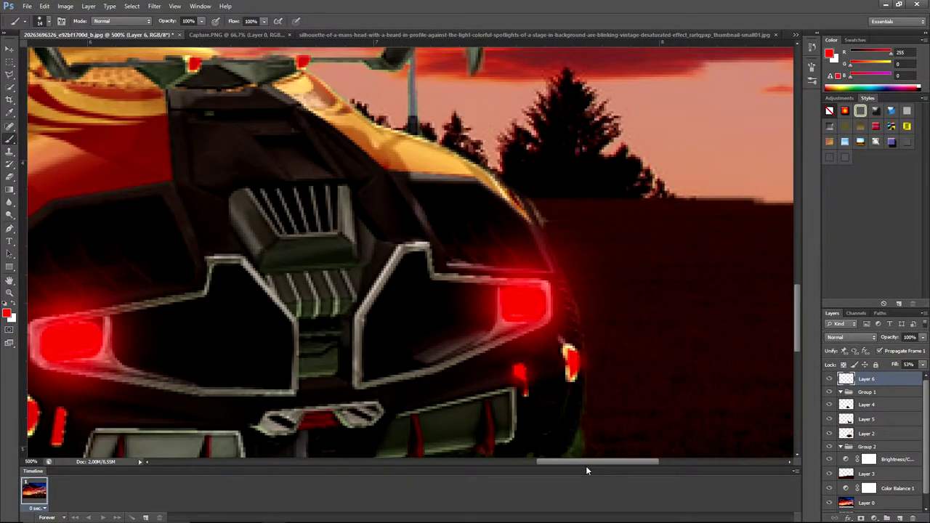
left_click_drag(623, 355, 791, 311)
scroll(650, 320, "down", 2)
scroll(650, 319, "down", 2)
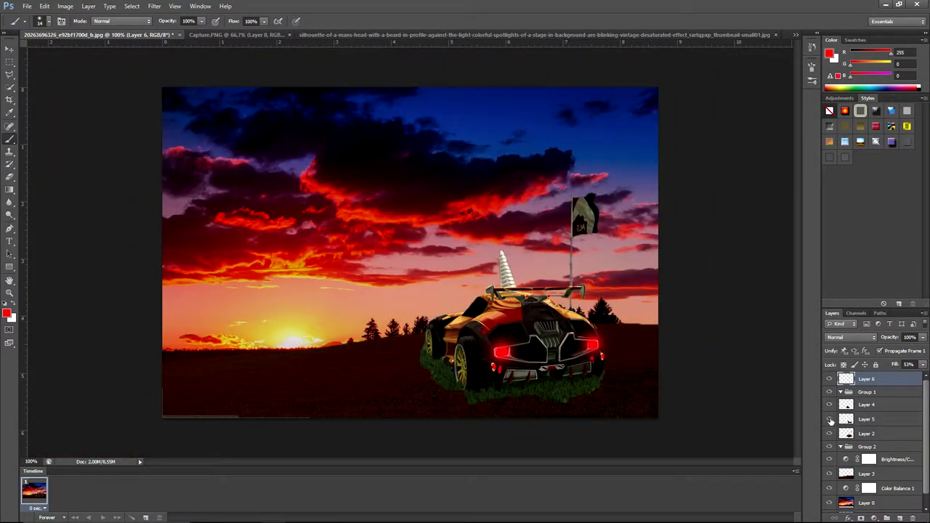
Preview darkening Layer 5's grass with Hue/Saturation lightness, then cancel it.
left_click(74, 7)
mouse_move(79, 31)
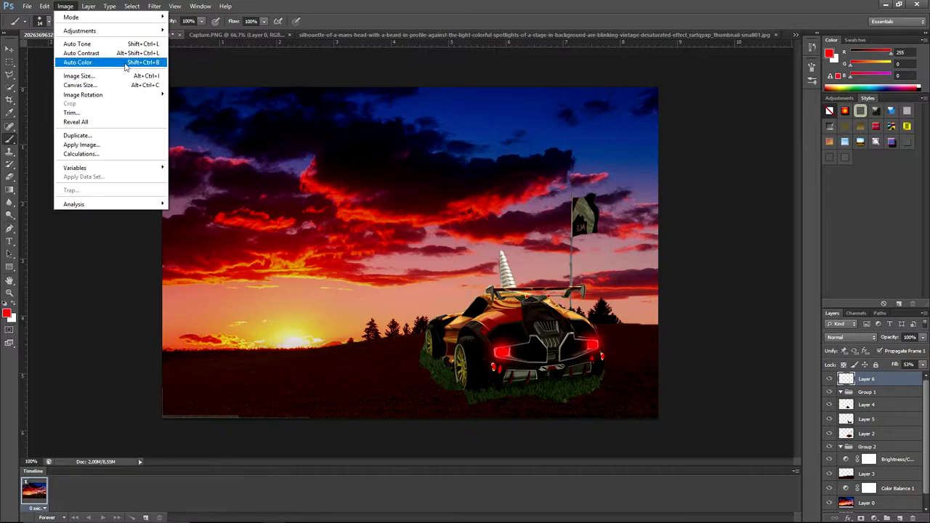
left_click(217, 77)
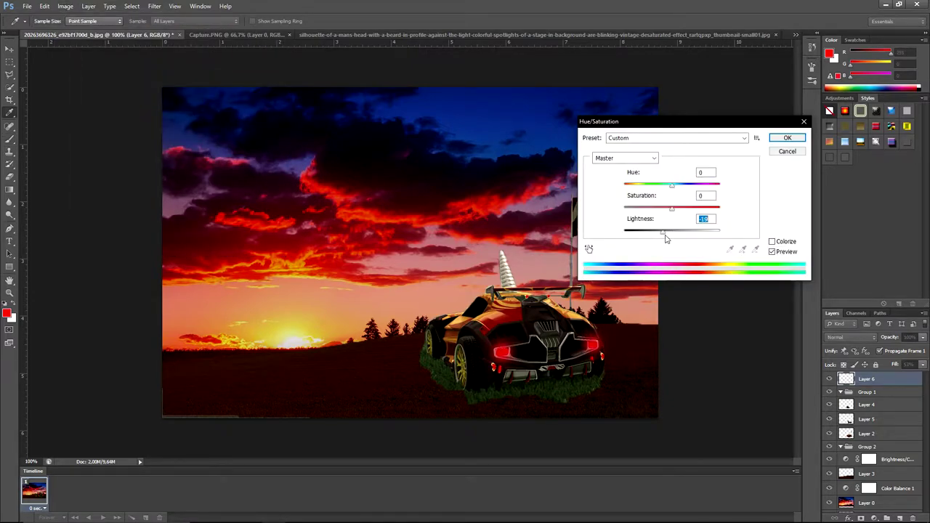
key("Escape")
left_click(843, 419)
left_click(64, 5)
left_click(218, 83)
left_click_drag(671, 231, 643, 235)
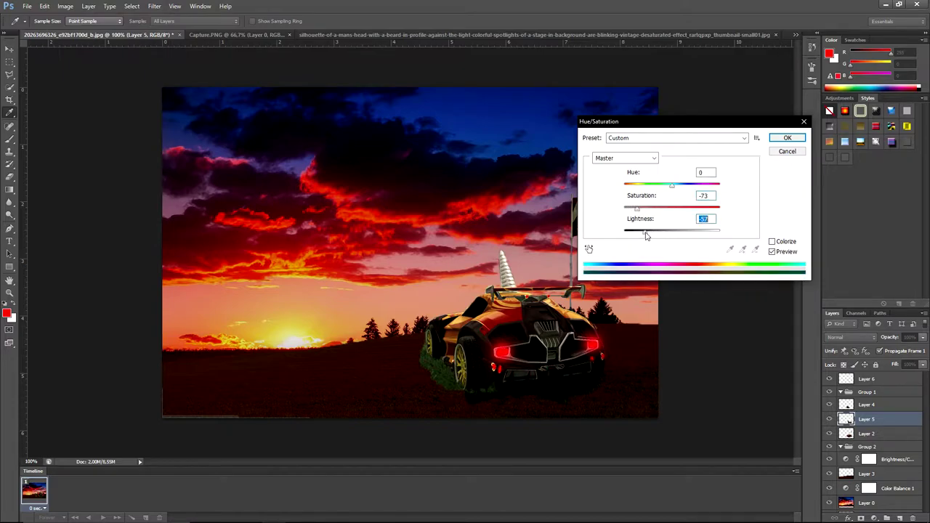
left_click(778, 151)
left_click(865, 434)
On Layer 3, preview a Hue/Saturation lightness change on the ground, then cancel it.
scroll(872, 479, "down", 1)
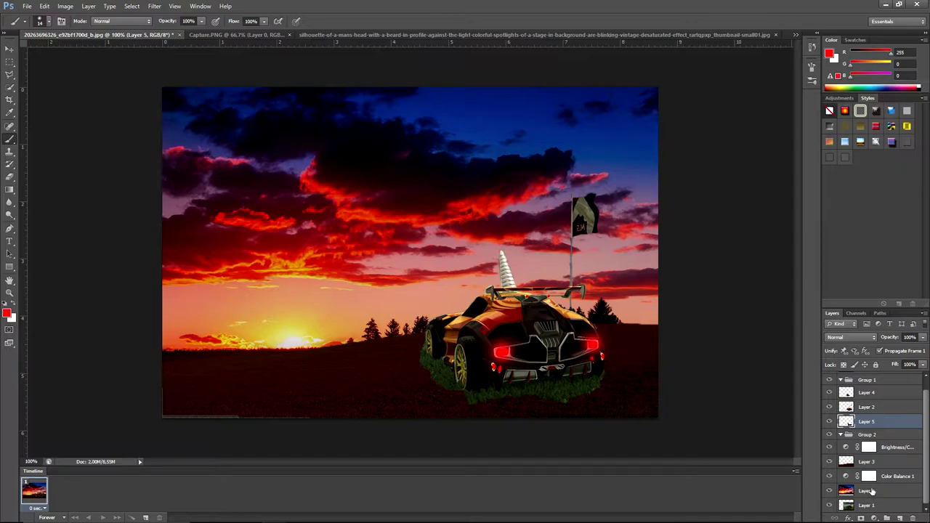
left_click(867, 461)
left_click(64, 6)
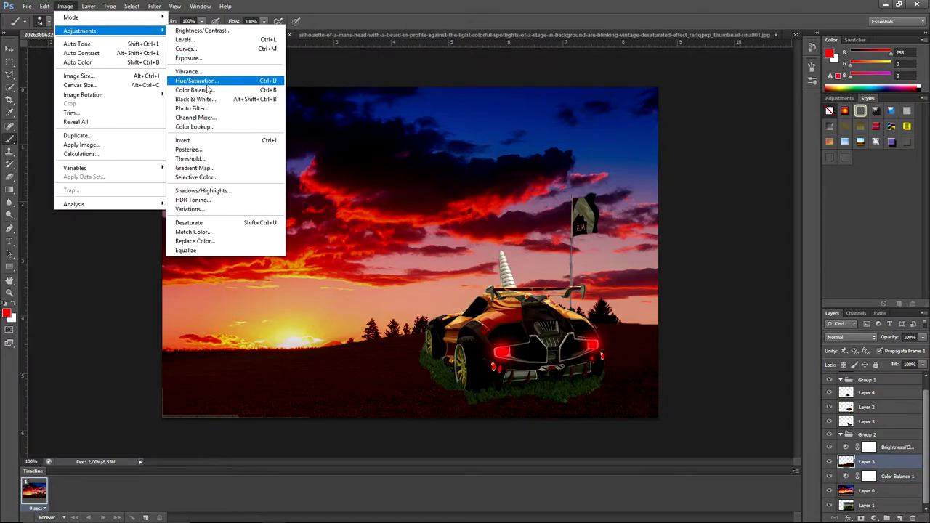
left_click(203, 80)
left_click_drag(669, 233, 690, 233)
left_click(781, 152)
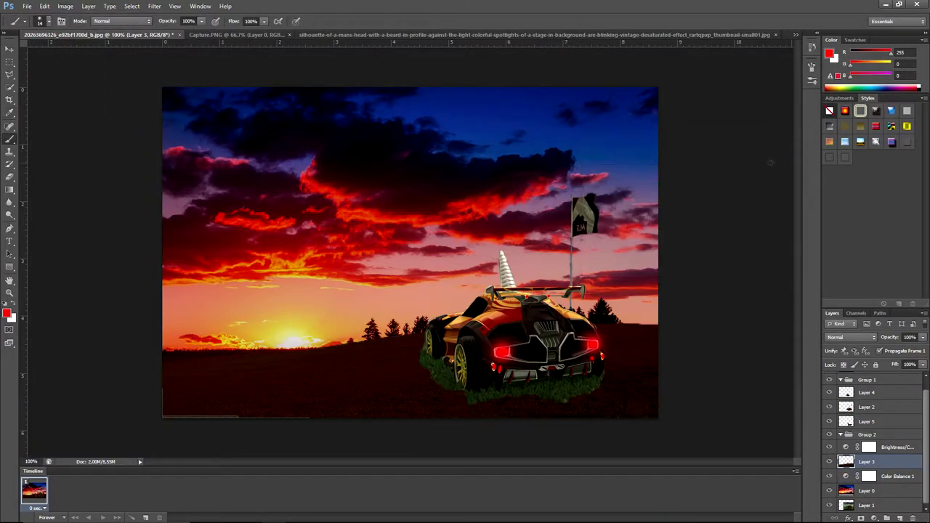
Try Color Balance on Layer 3 and then Layer 5, leaving both unchanged.
left_click(65, 6)
left_click(210, 89)
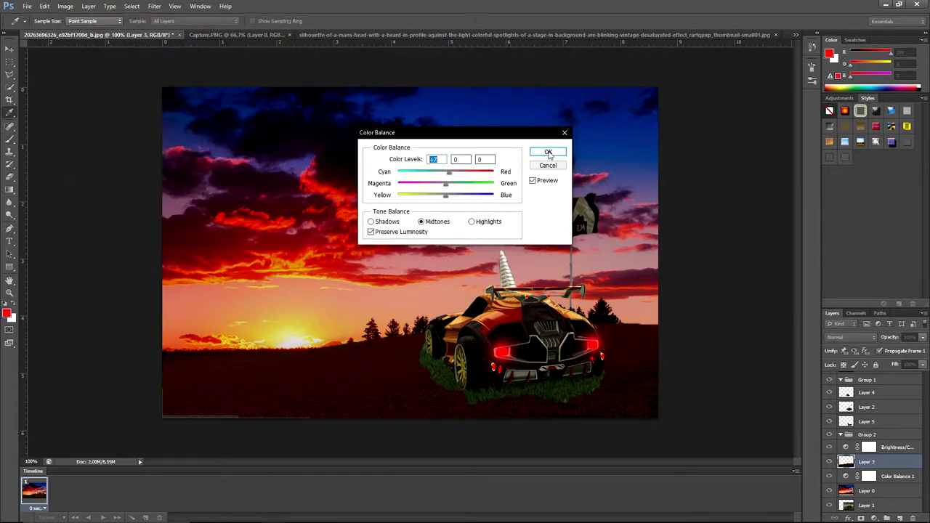
left_click(549, 152)
left_click(866, 421)
left_click(65, 6)
left_click(210, 88)
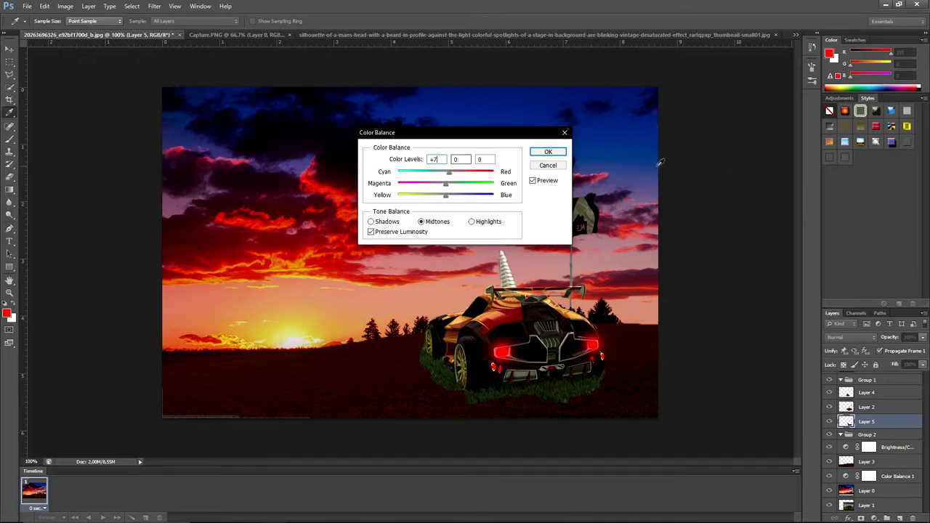
left_click(548, 152)
Give Layer 5 Hue -49, Saturation +57, Lightness -39, and choose Save Preset.
left_click(64, 6)
left_click(210, 77)
left_click_drag(671, 208, 641, 211)
mouse_move(671, 231)
left_mouse_down()
mouse_move(629, 233)
mouse_move(664, 232)
mouse_move(683, 217)
mouse_move(652, 233)
left_mouse_up()
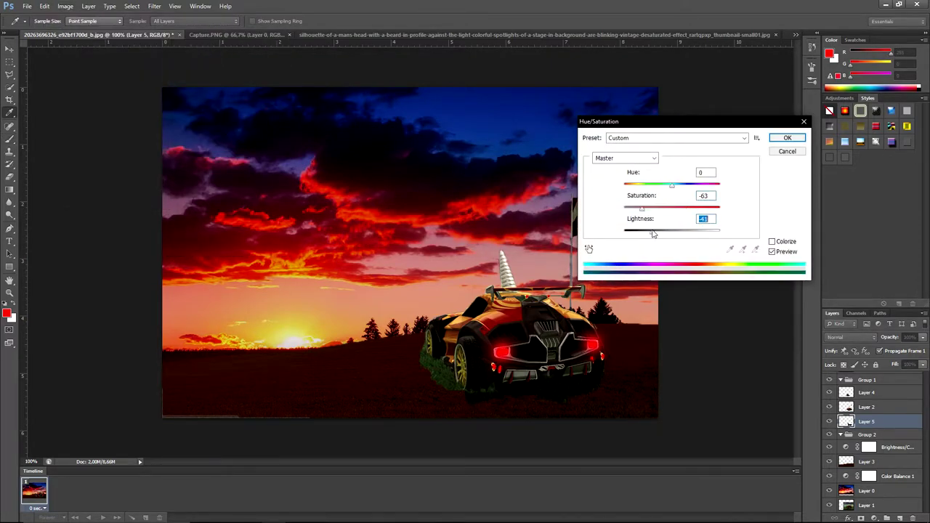
mouse_move(671, 186)
left_mouse_down()
mouse_move(649, 186)
mouse_move(701, 210)
left_mouse_up()
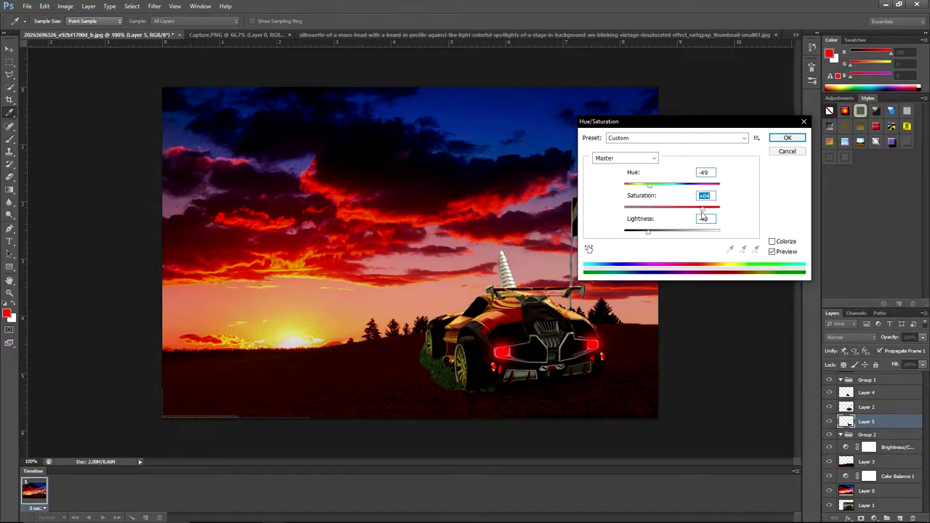
left_click_drag(647, 231, 653, 232)
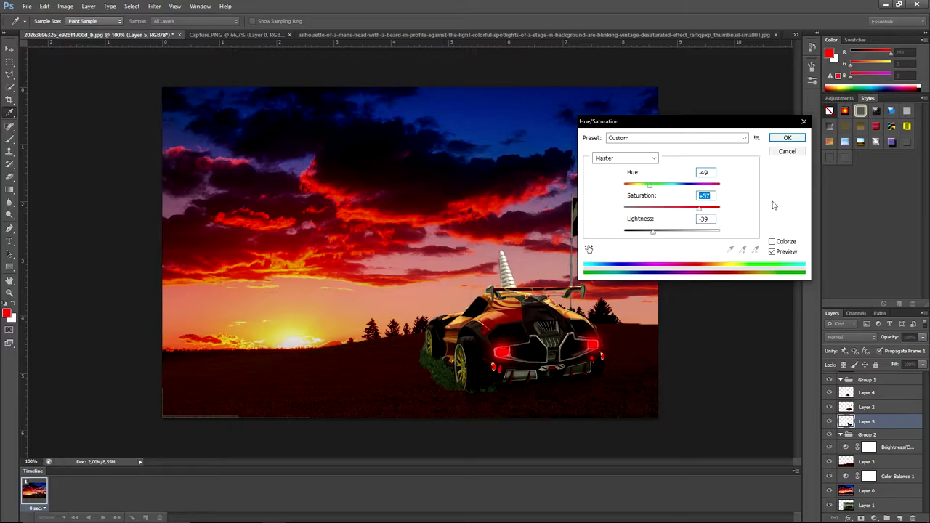
left_click(756, 138)
left_click(779, 148)
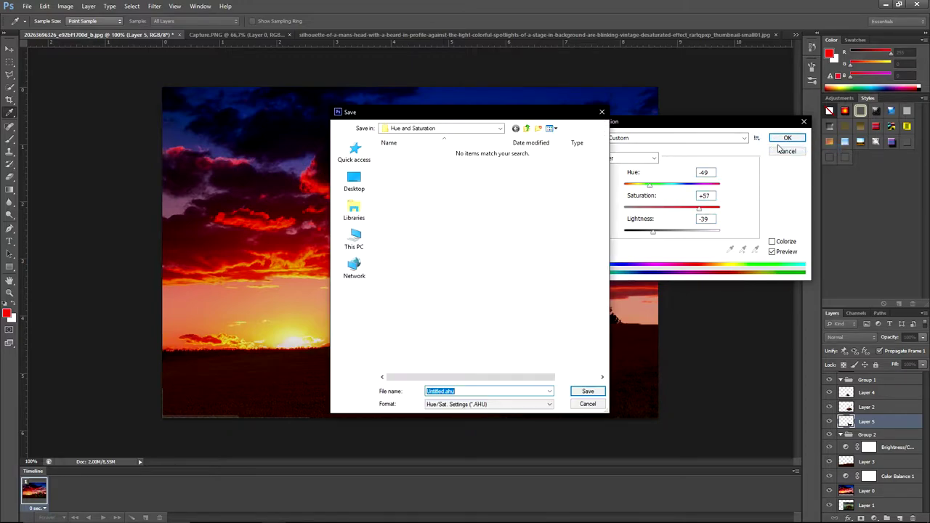
Save the Hue/Saturation preset as 123.ahu on the Desktop.
left_click(347, 188)
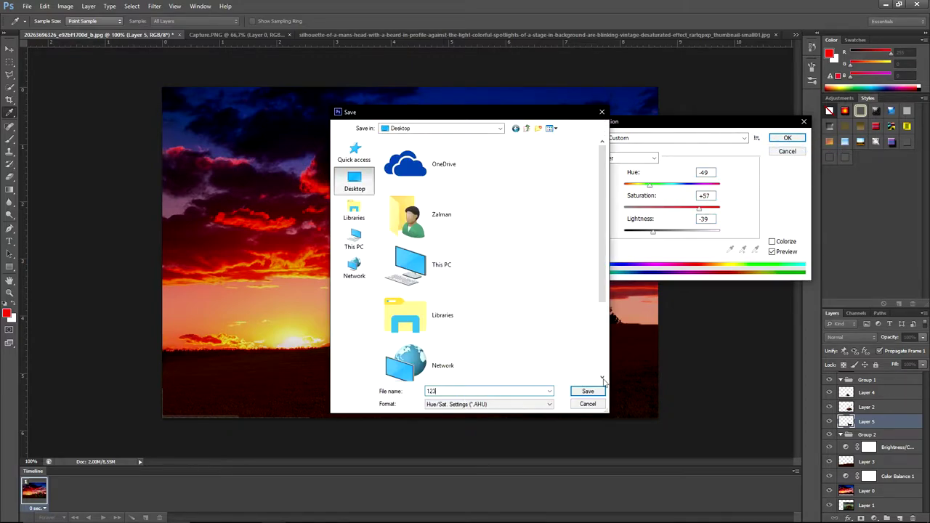
key("Return")
left_click(787, 137)
Move Layer 4 below Layer 2 after toggling the car layer to compare.
left_click(866, 407)
left_click(828, 407)
left_click(829, 407)
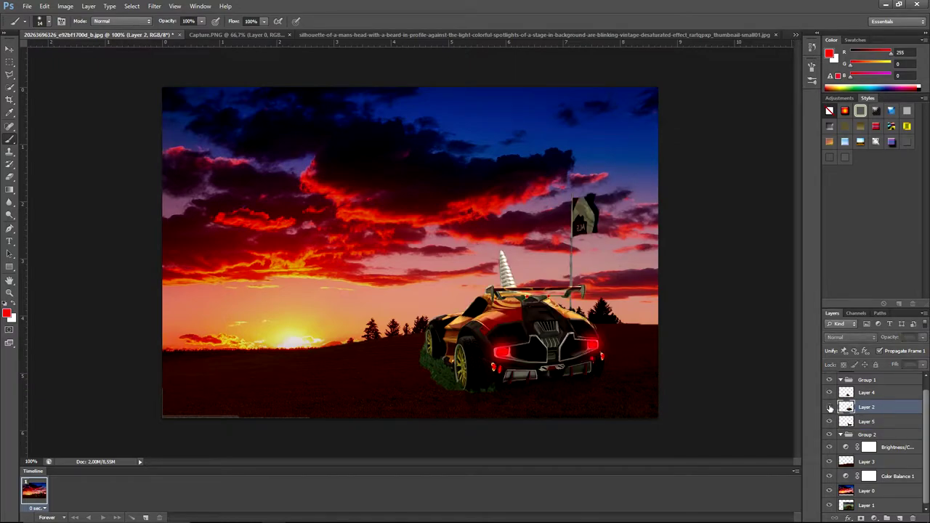
left_click(828, 407)
left_click_drag(842, 392, 835, 409)
left_click(65, 6)
left_click(203, 93)
mouse_move(87, 91)
left_click(557, 158)
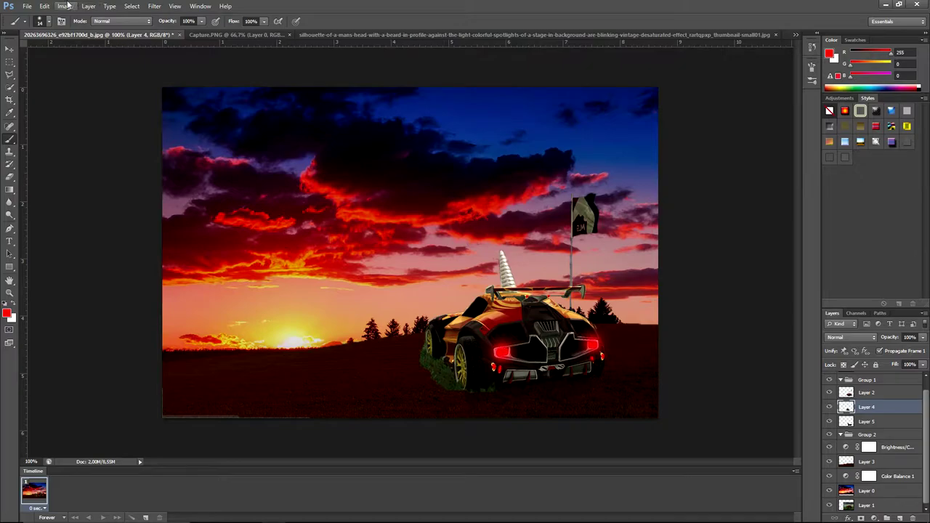
Load the saved 123 Hue/Saturation preset and apply it.
left_click(66, 6)
left_click(218, 80)
left_click(756, 137)
left_click(785, 143)
type("1")
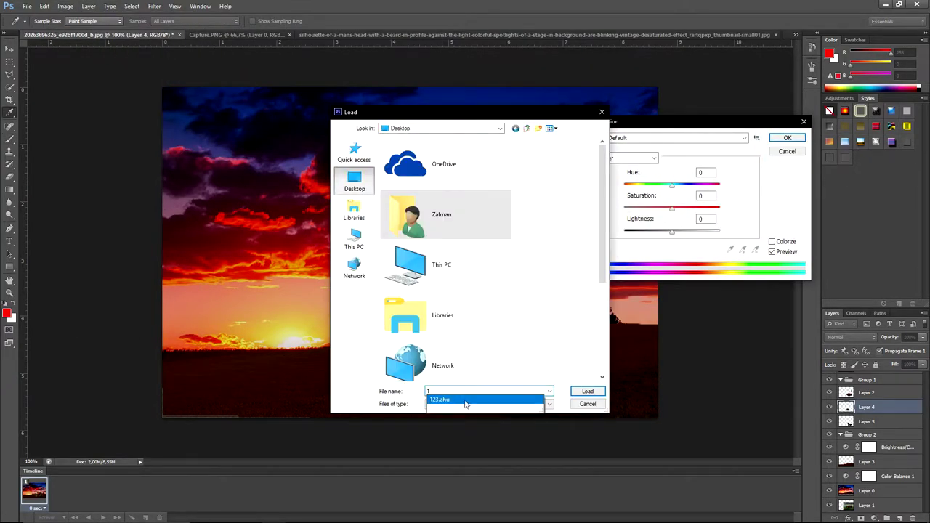
left_click(458, 399)
left_click(586, 390)
left_click(788, 138)
Switch to the Brush tool and zoom in on the canvas.
key("b")
scroll(543, 290, "up", 1)
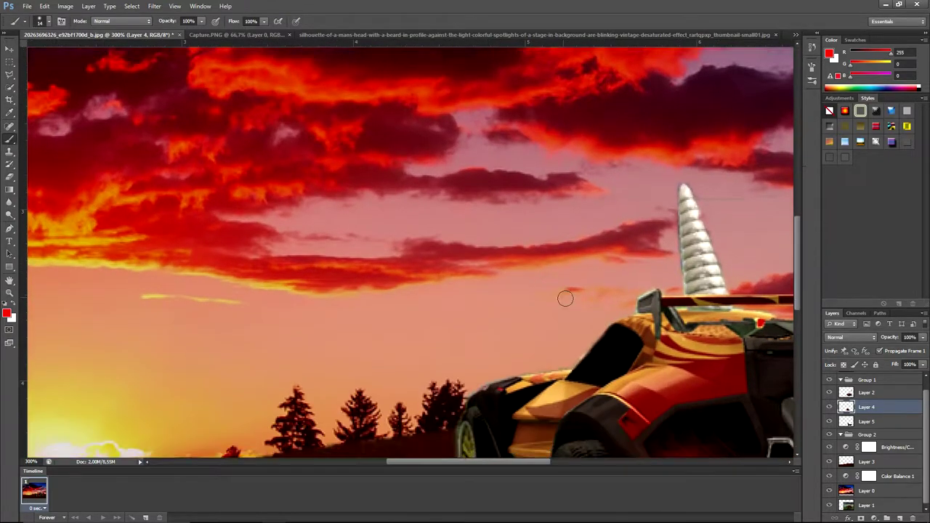
scroll(639, 295, "up", 1)
Cycle through brush-family tools and sample a colour from the car.
mouse_move(867, 409)
left_mouse_down()
mouse_move(867, 389)
mouse_move(867, 414)
left_mouse_up()
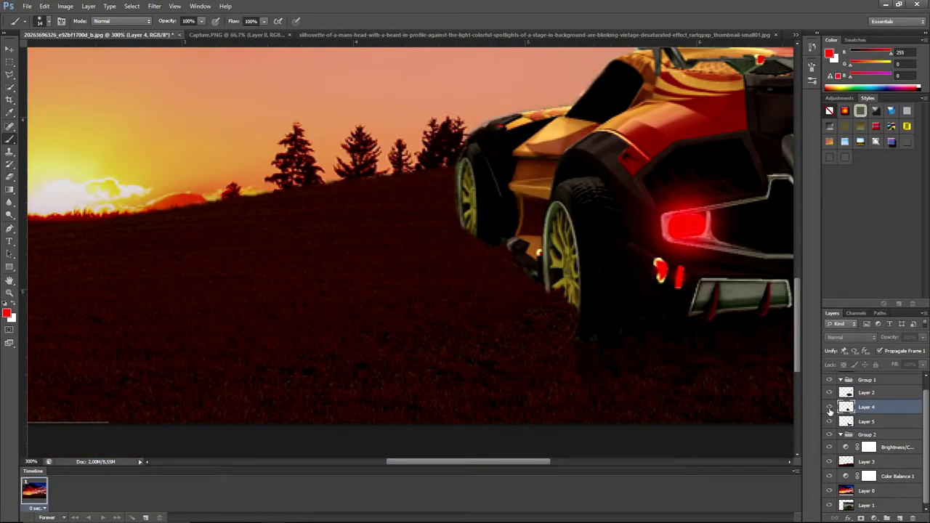
right_click(12, 143)
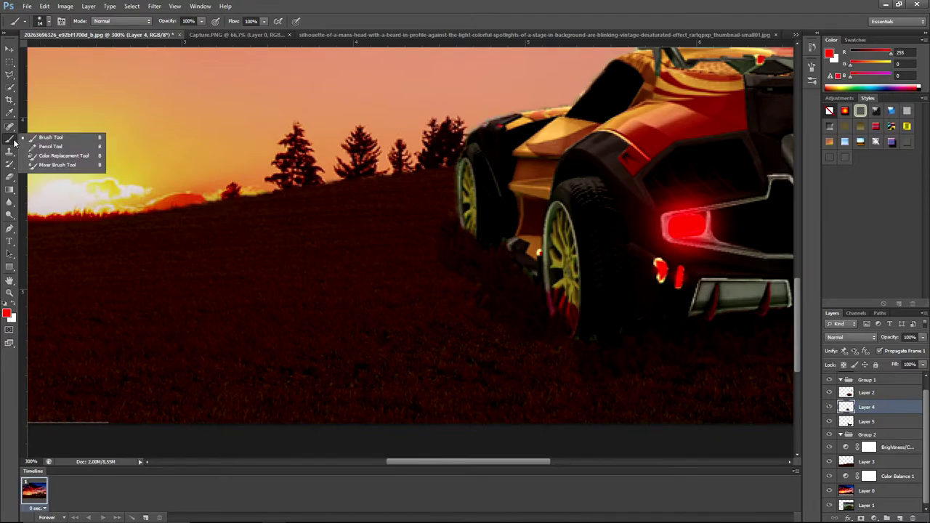
left_click(6, 313)
left_click(892, 73)
key("p")
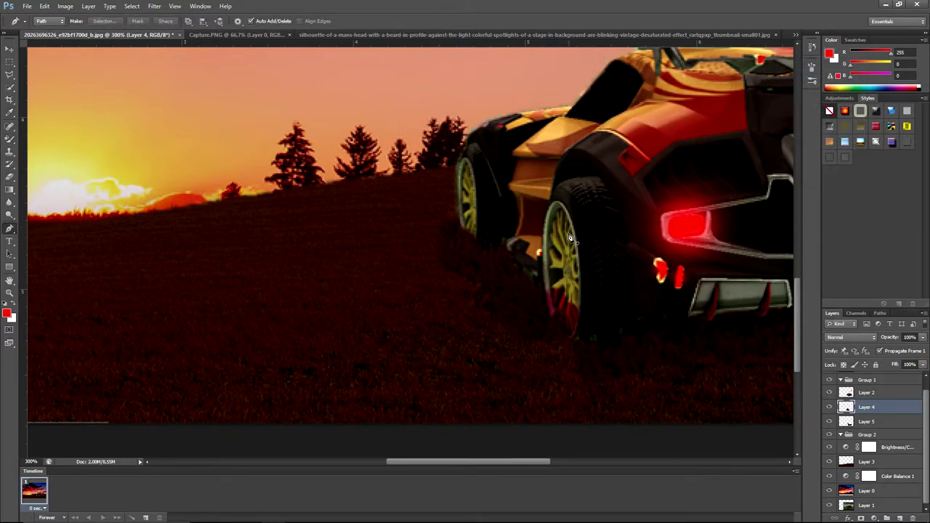
right_click(14, 144)
left_click(9, 112)
mouse_move(552, 243)
left_mouse_down()
mouse_move(559, 210)
mouse_move(97, 145)
left_mouse_up()
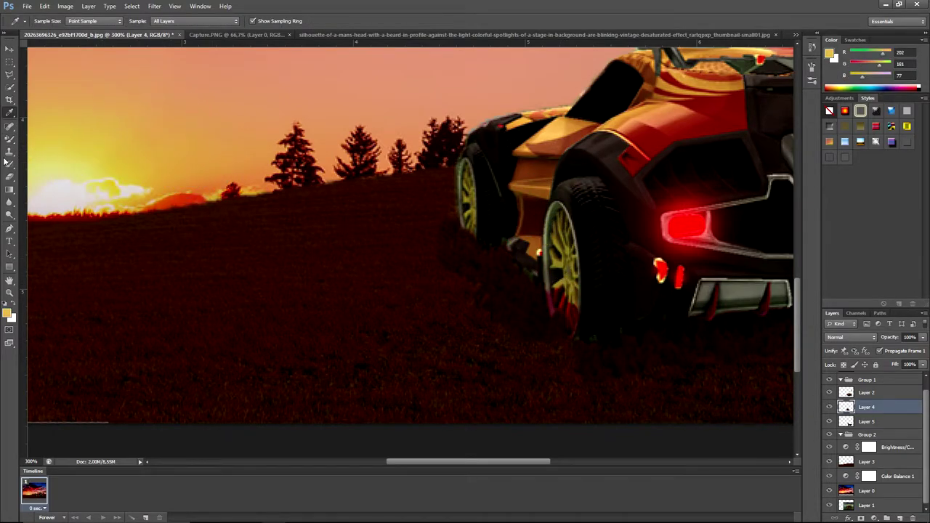
Set the Color Replacement brush to 20 px and pick a light yellow foreground.
key("b")
scroll(418, 282, "up", 4)
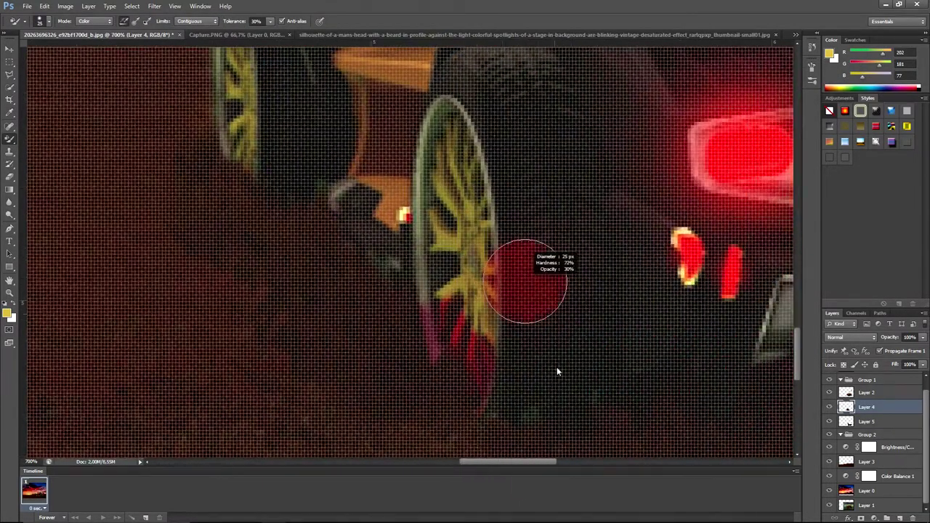
left_click_drag(520, 285, 477, 313)
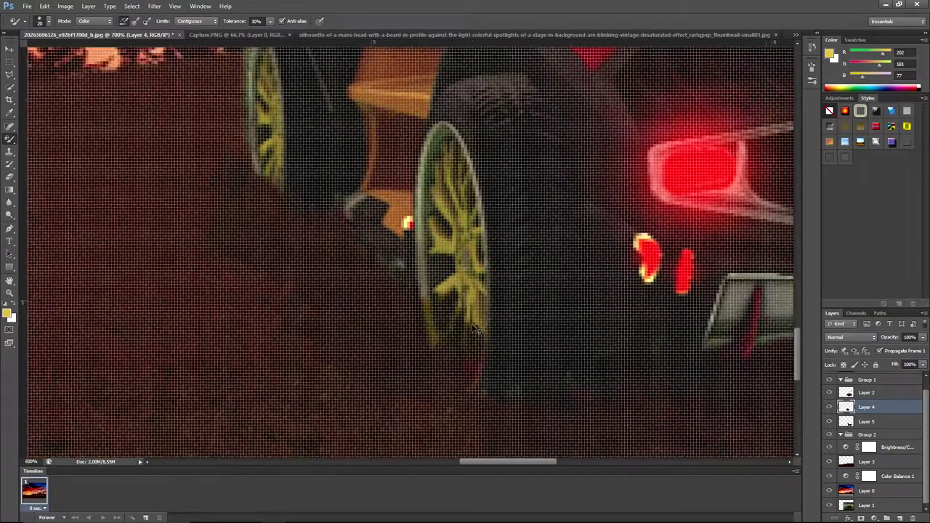
scroll(459, 290, "down", 4)
left_click(7, 312)
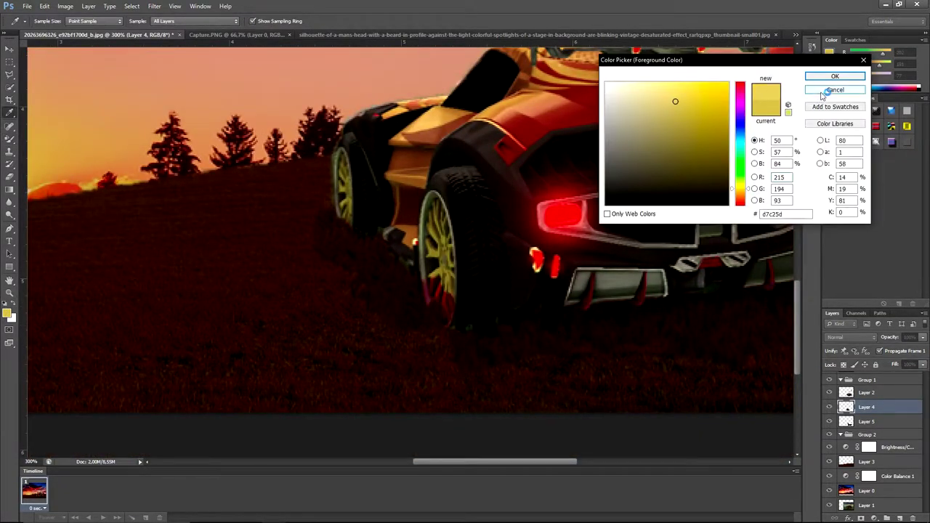
left_click(681, 96)
left_click(835, 76)
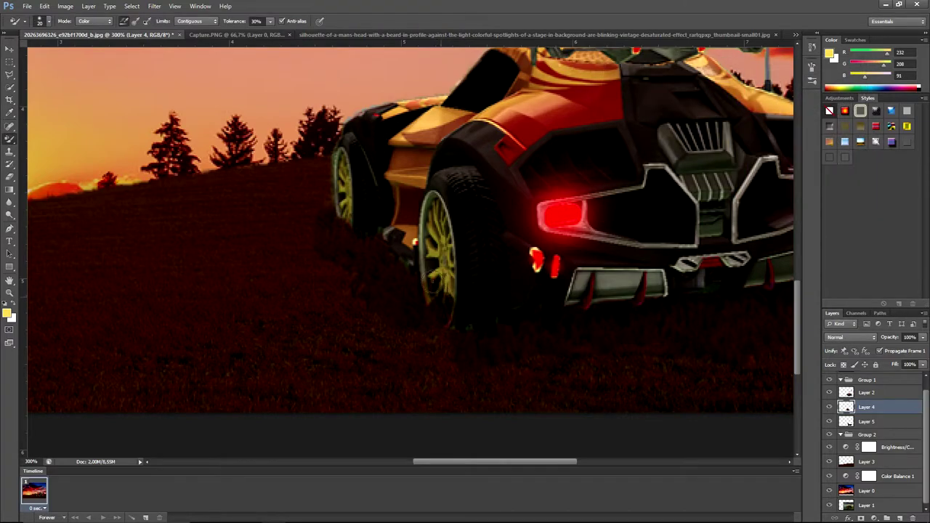
Try deeper yellow foregrounds: 227/197/49, then saturated 255/212/0.
left_click(7, 314)
left_click(744, 100)
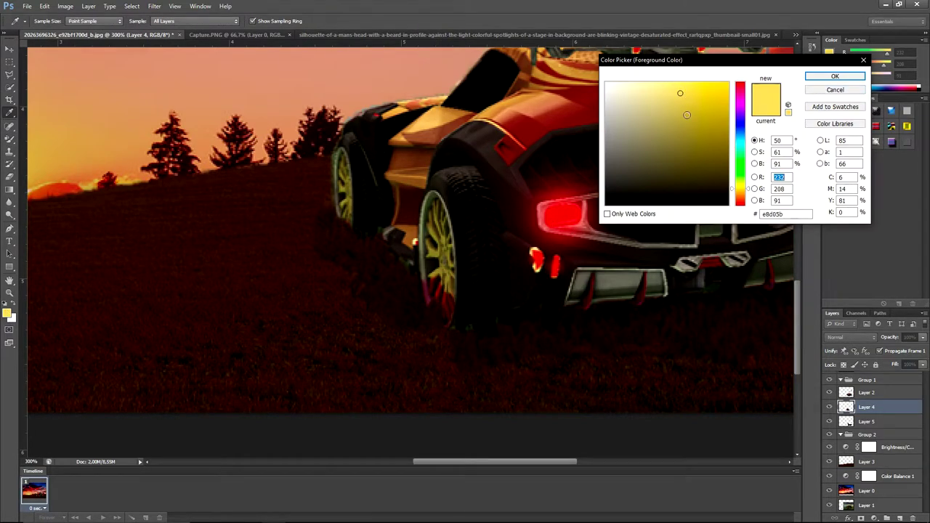
left_click(834, 76)
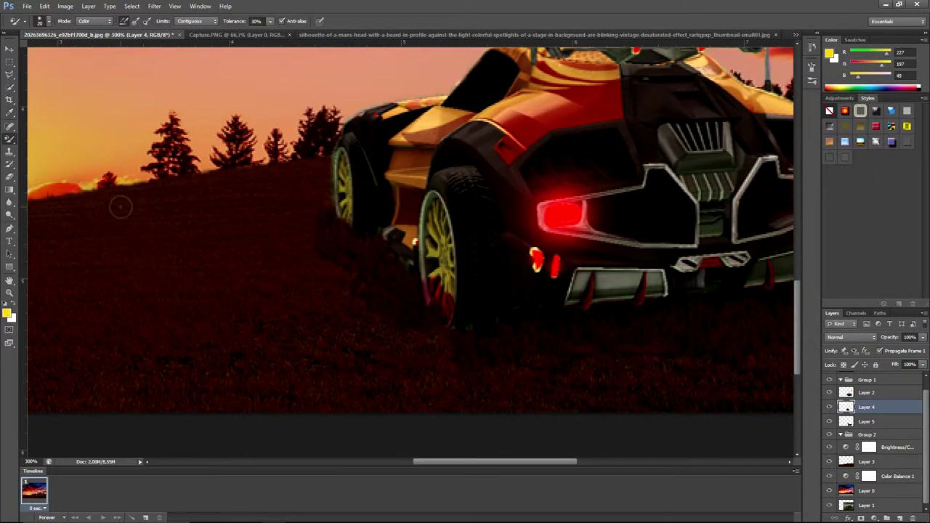
left_click(7, 314)
left_click(725, 80)
left_click(835, 76)
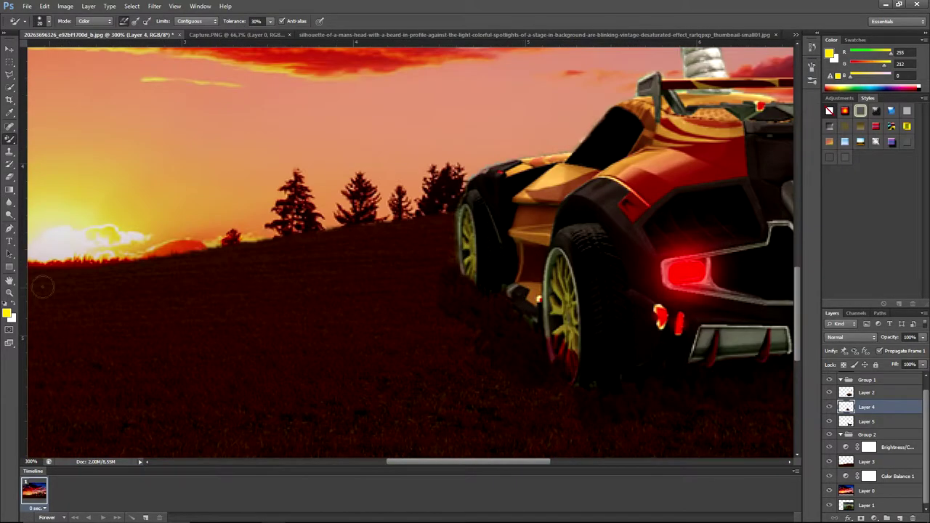
Change the foreground to a pale yellow and return to the Color Replacement brush.
key("i")
left_click(7, 314)
left_click(641, 84)
left_click(834, 76)
left_click(8, 314)
left_click(641, 84)
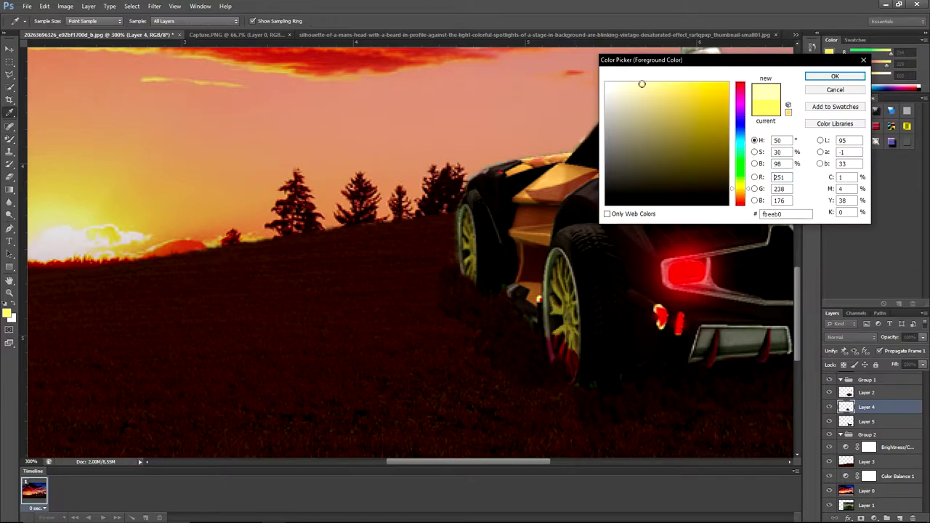
key("Return")
key("b")
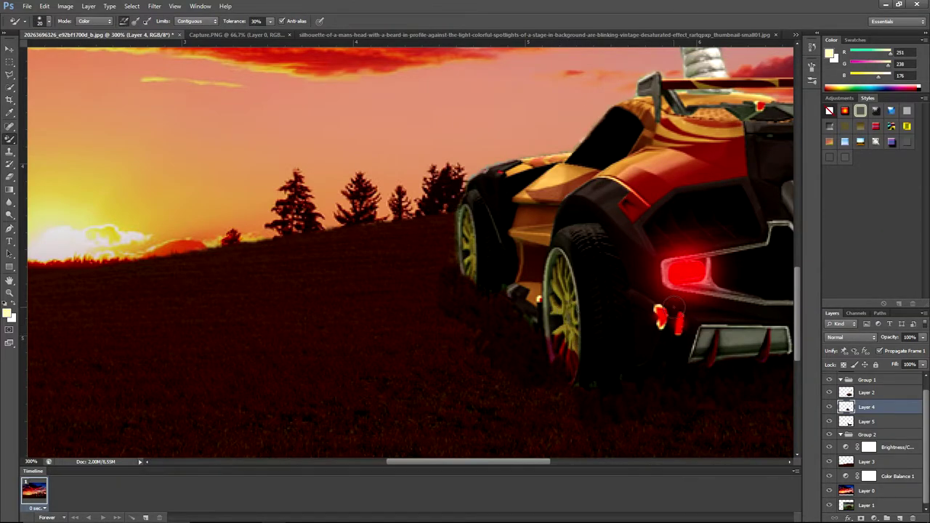
Lasso part of the rear wheel and copy it to new Layer 7.
scroll(520, 367, "up", 3, "alt")
key("m")
key("l")
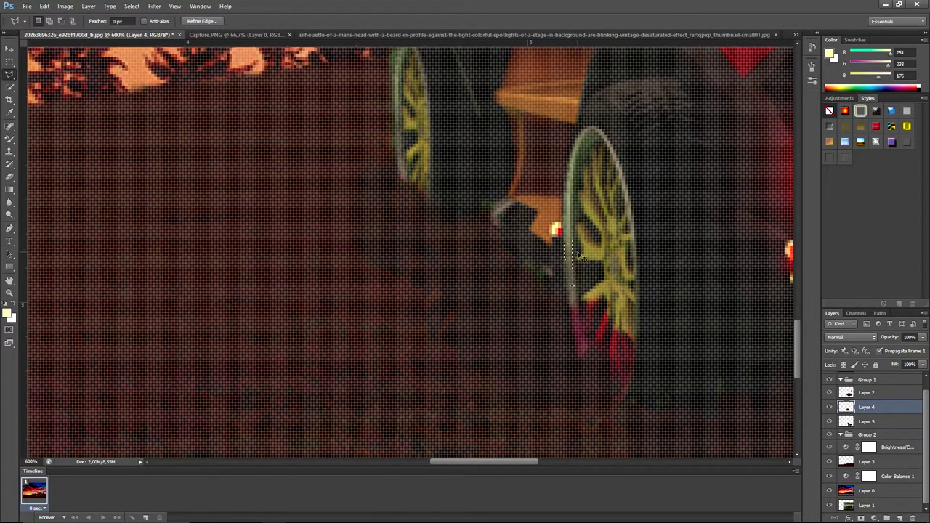
key("ctrl+j")
key("ctrl+minus")
key("ctrl+minus")
key("v")
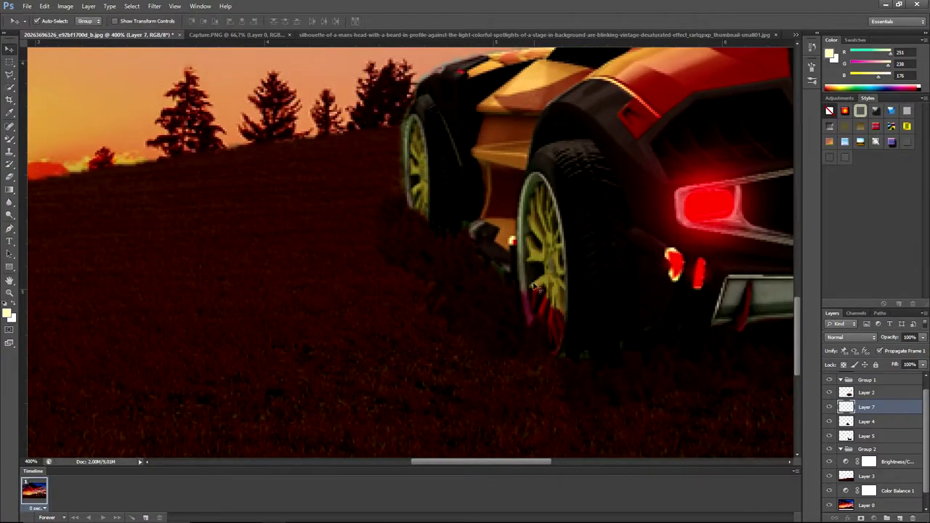
left_click(545, 309)
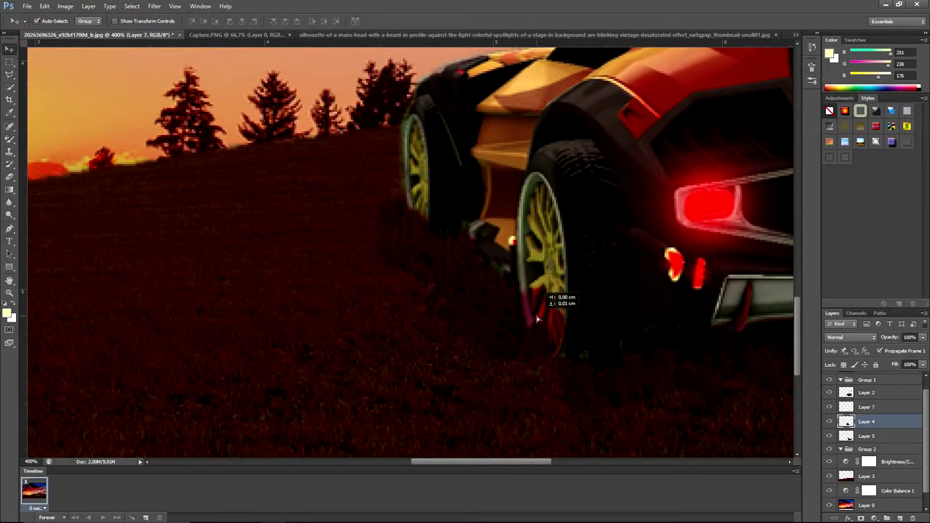
left_click(860, 408)
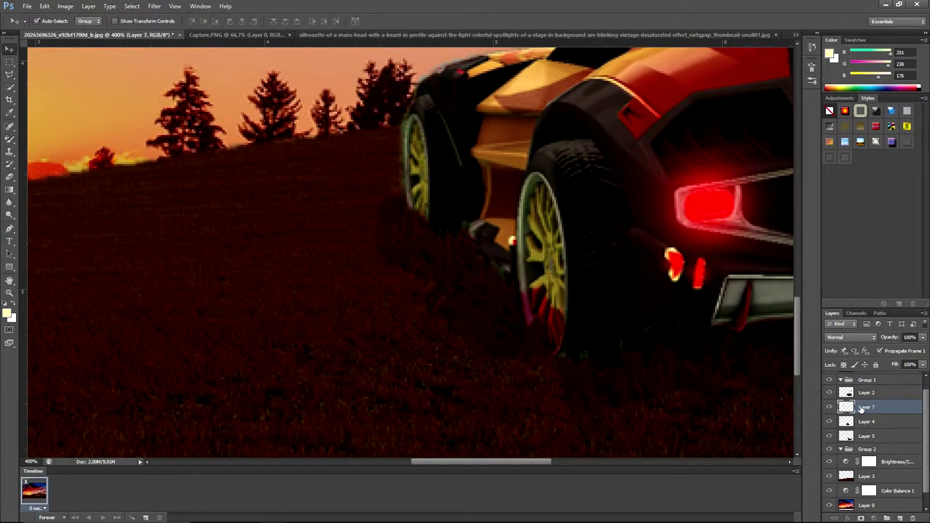
Free Transform the Layer 7 wheel piece and commit it.
scroll(349, 267, "down", 1)
key("ctrl+t")
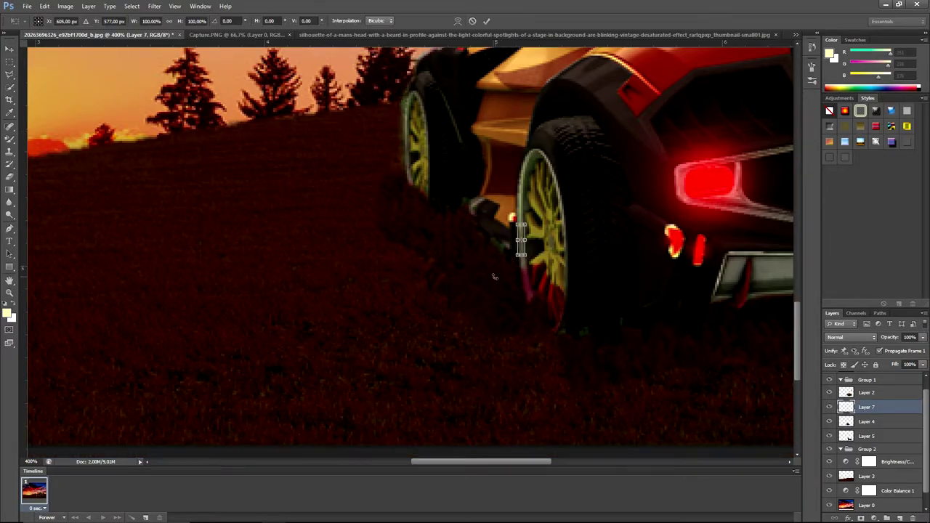
scroll(534, 272, "down", 2)
scroll(534, 273, "up", 4)
scroll(508, 274, "down", 3)
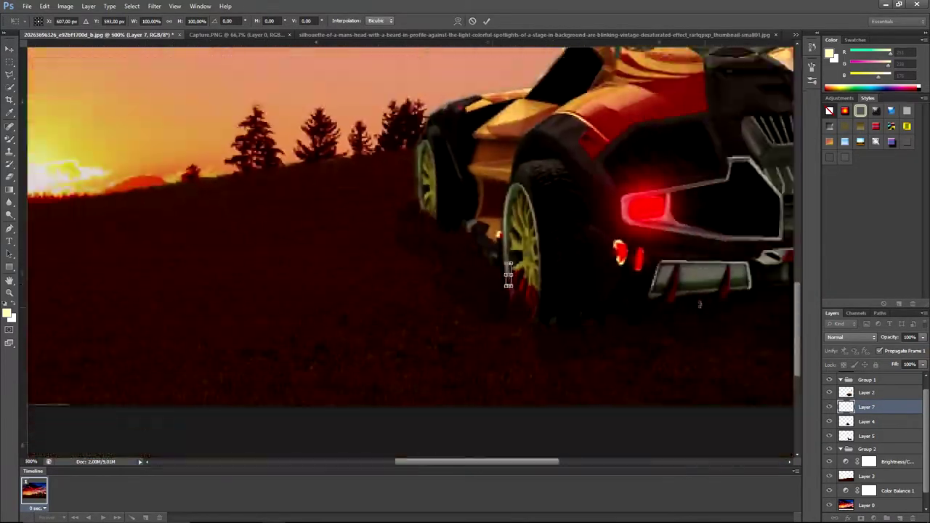
key("Return")
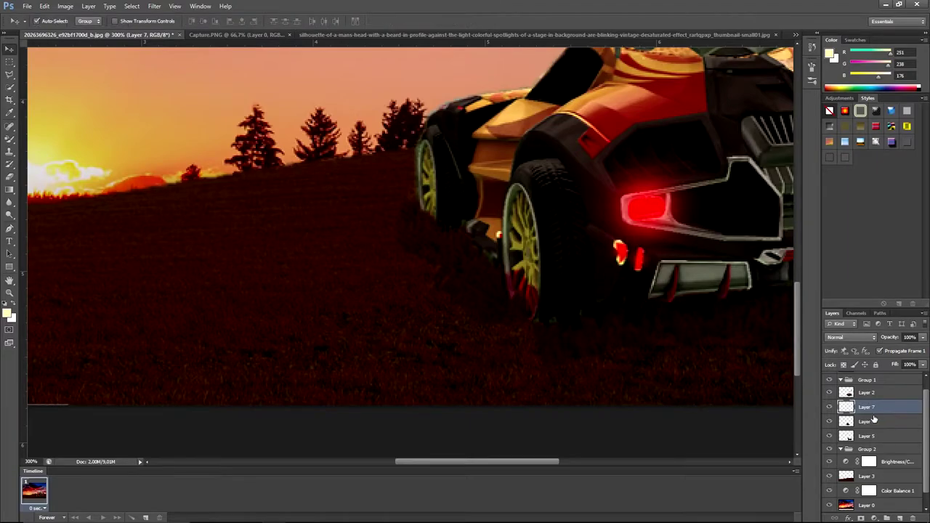
Move Layer 7 out of Group 1 to the top, then activate Layer 1.
left_click_drag(866, 406, 874, 396)
key("ctrl+bracketright")
key("ctrl+bracketright")
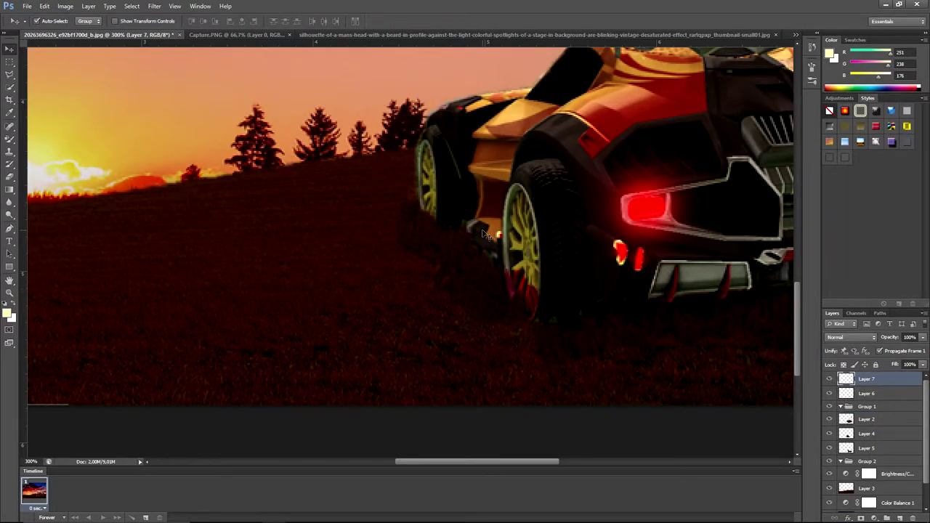
scroll(865, 398, "down", 2)
left_click(867, 505)
left_click(829, 505, "alt")
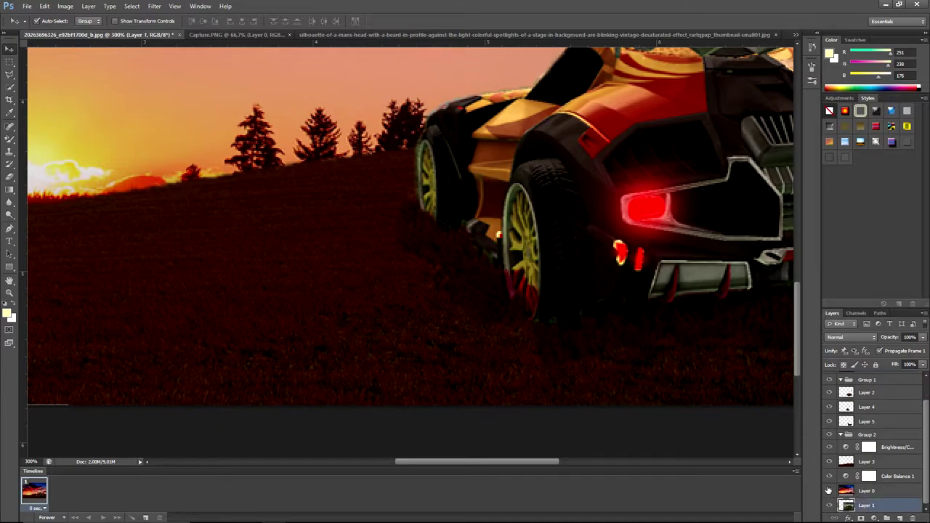
Hide the sunset and tail-glow layers, then copy the screenshot's rear wheel to Layer 8.
scroll(864, 436, "up", 3)
left_click(829, 378)
left_click(831, 393)
scroll(882, 507, "down", 2)
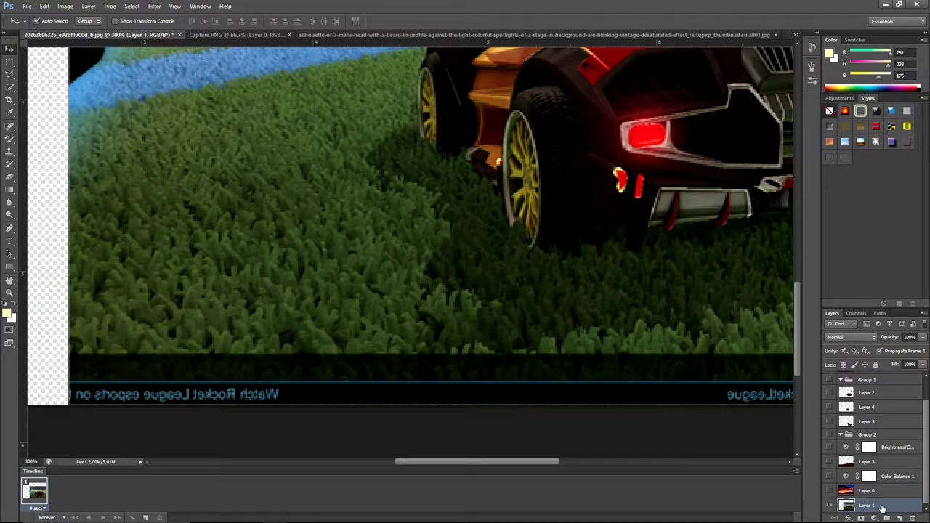
left_click(8, 90)
left_click_drag(517, 218, 524, 231)
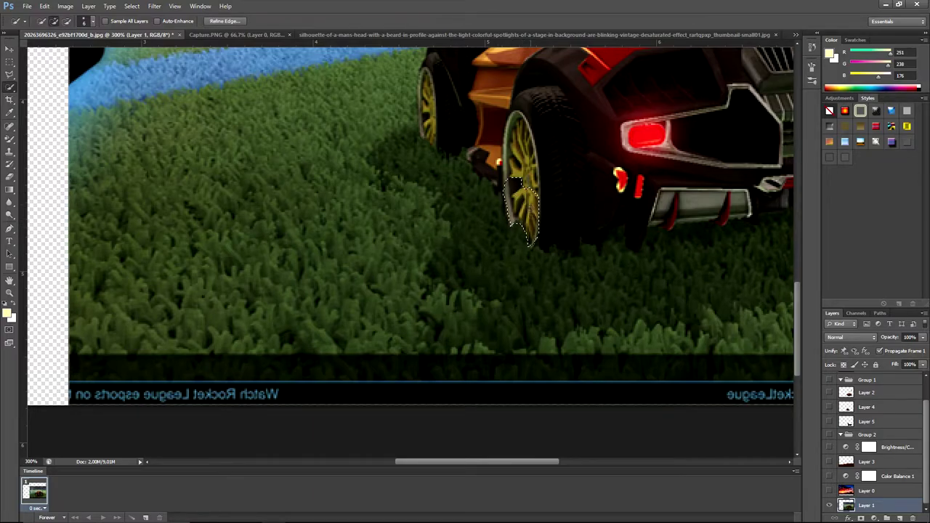
key("ctrl+j")
Move Layer 8 into Group 1, show a hidden layer, and undo a stray move.
left_click_drag(869, 504, 868, 385)
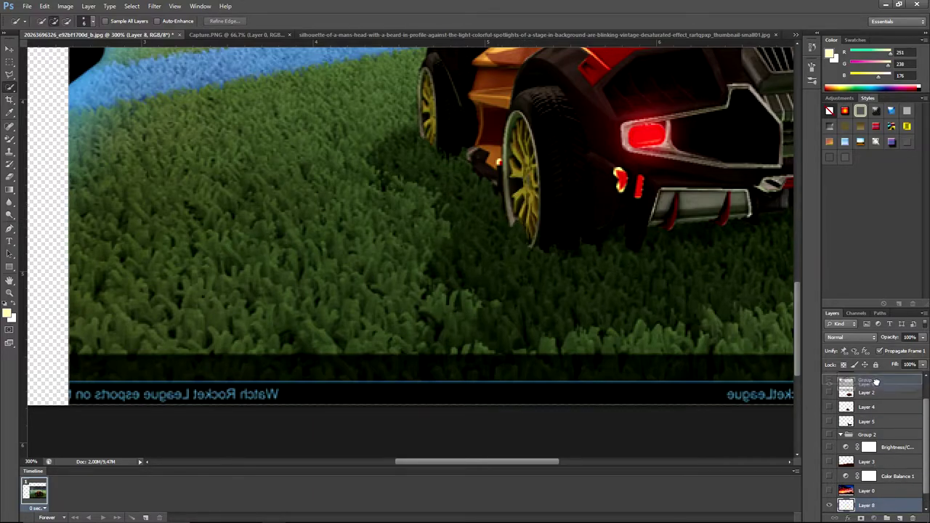
left_click(828, 423)
key("ctrl+1")
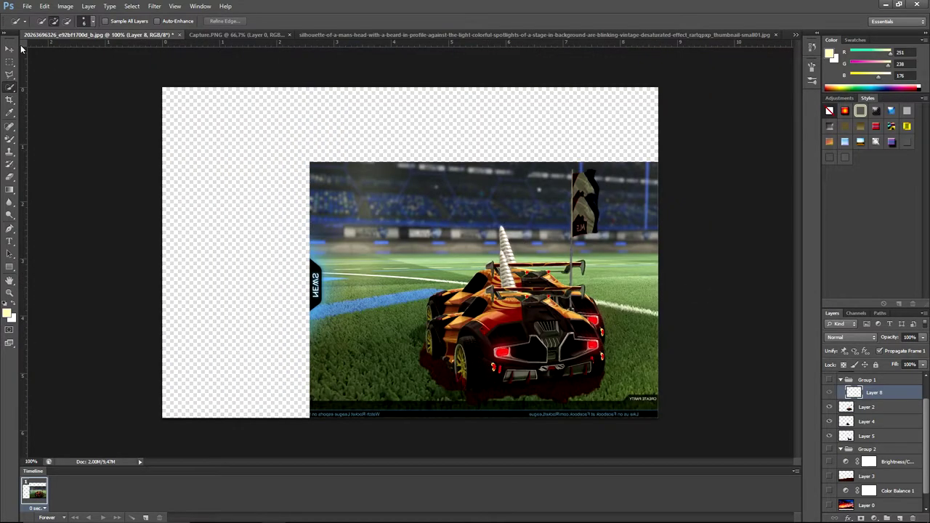
key("v")
left_click_drag(417, 298, 503, 244)
key("ctrl+z")
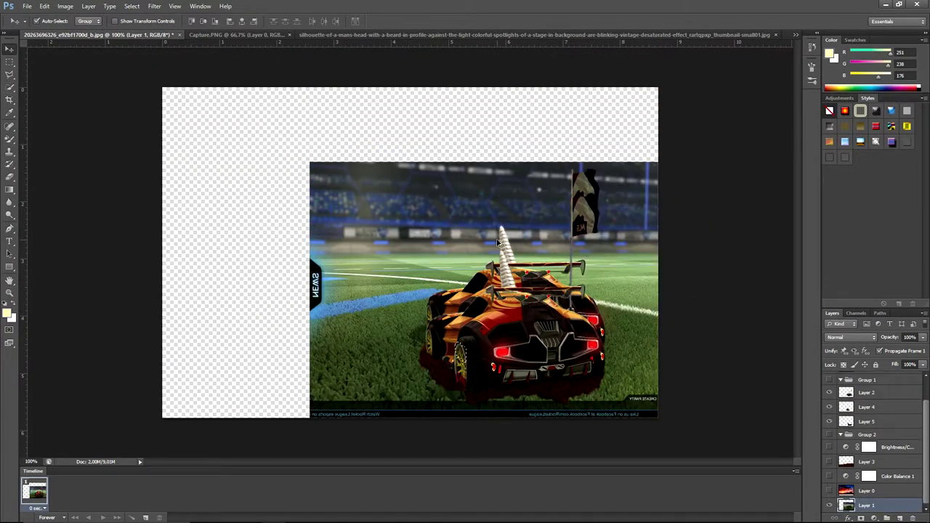
Paste the rear wheel onto a new top layer and align it with the car's wheel.
scroll(501, 247, "up", 3)
key("w")
left_click_drag(570, 334, 562, 352)
key("ctrl+v")
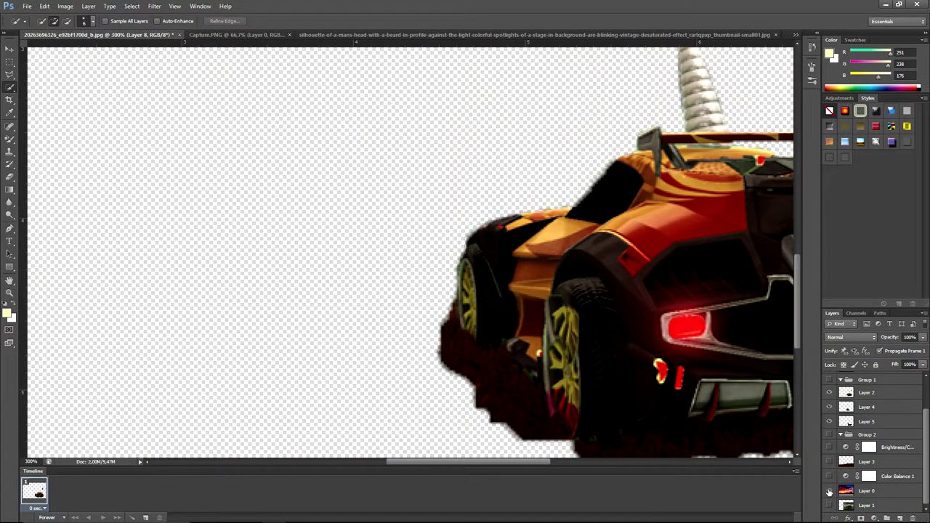
left_click(830, 393)
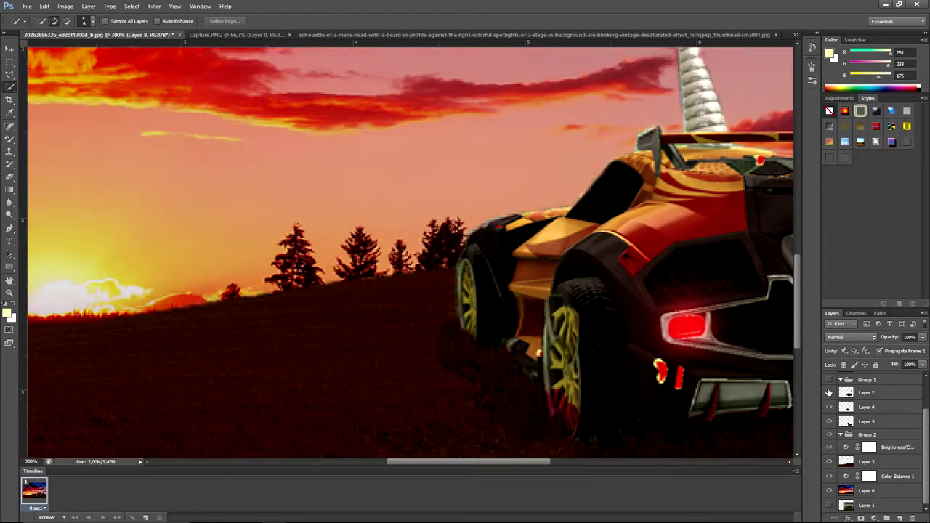
left_click(9, 49)
left_click_drag(560, 384, 570, 412)
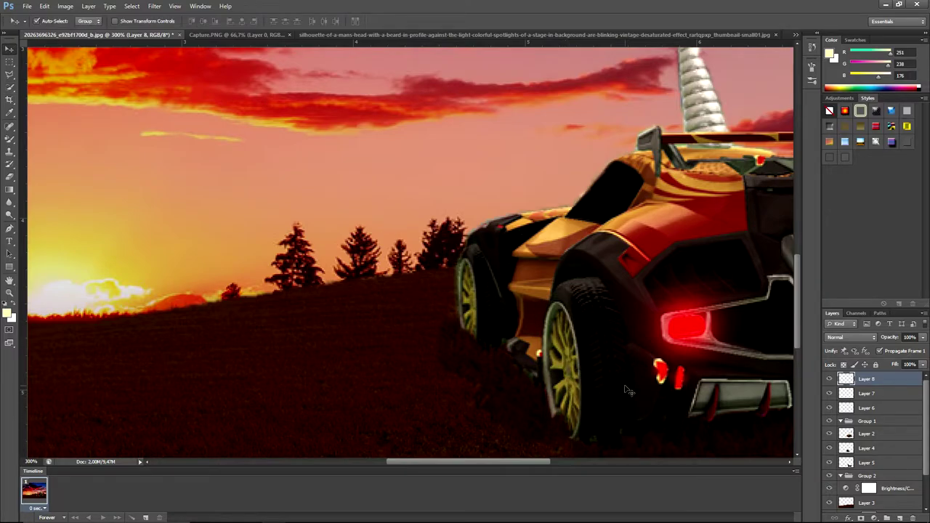
Zoom in to nudge the pasted wheel into place, then check the whole composite.
key("ctrl+plus")
key("ctrl+plus")
scroll(581, 245, "down", 2)
key("ctrl+plus")
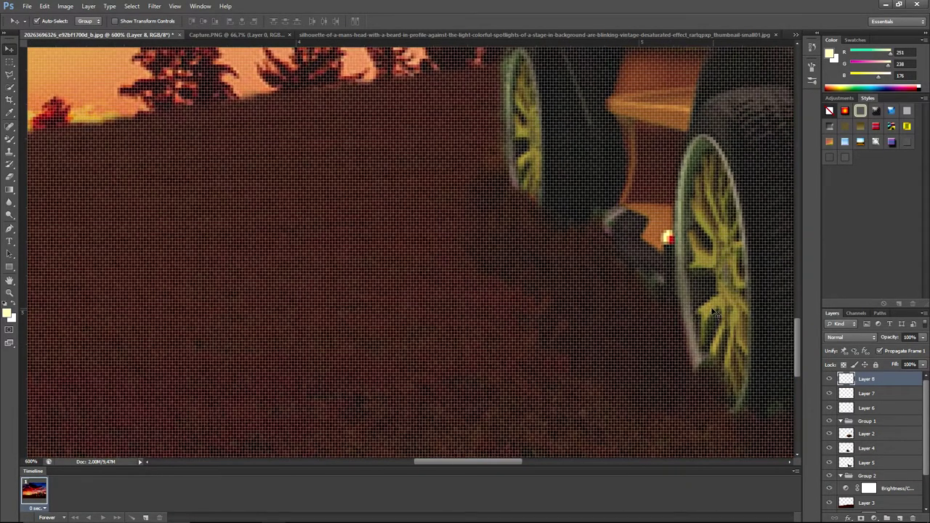
left_click_drag(685, 280, 708, 308)
key("ctrl+minus")
key("ctrl+minus")
key("ctrl+minus")
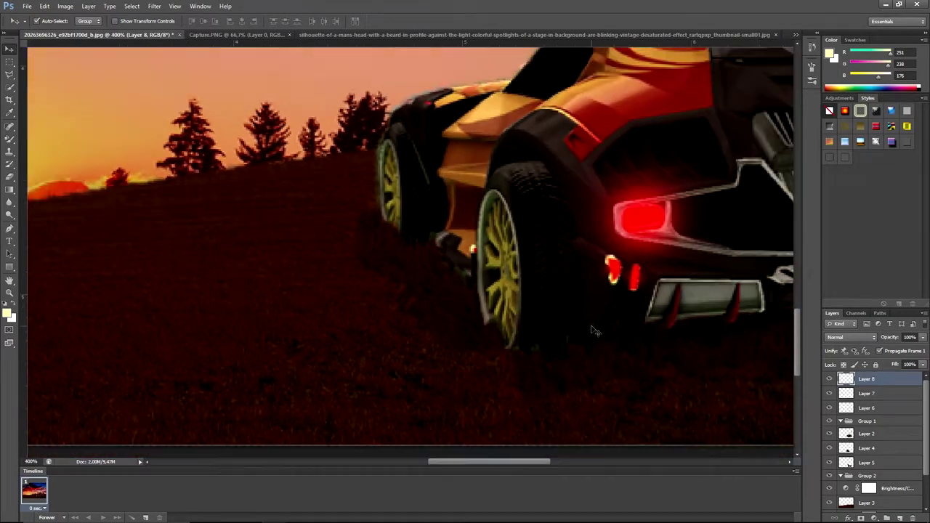
key("ctrl+minus")
key("ctrl+minus")
key("ctrl+plus")
Inspect the yellow rear wheel up close, fit the image, and switch to the bokeh document.
key("ctrl+plus")
key("ctrl+plus")
scroll(613, 381, "down", 2)
left_click_drag(611, 381, 613, 381)
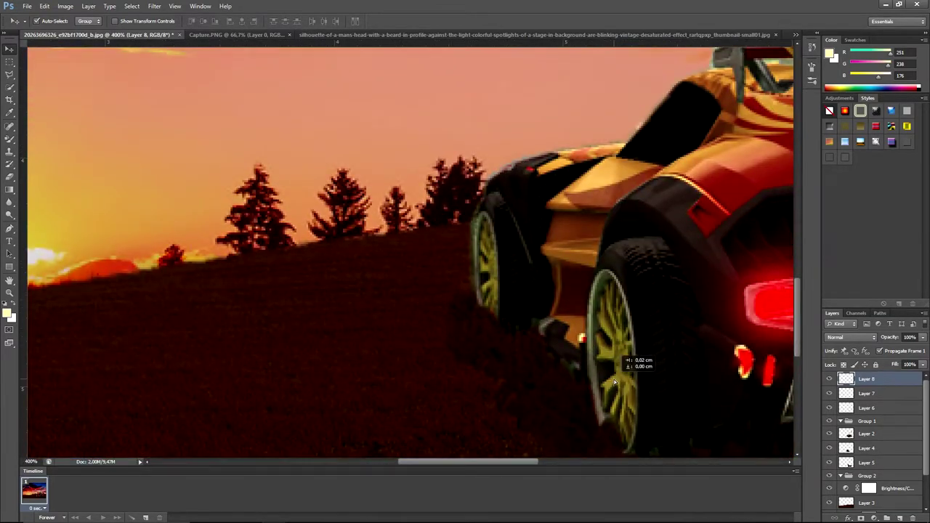
key("ctrl+plus")
scroll(613, 381, "down", 2)
left_click_drag(465, 462, 528, 462)
left_click(412, 363)
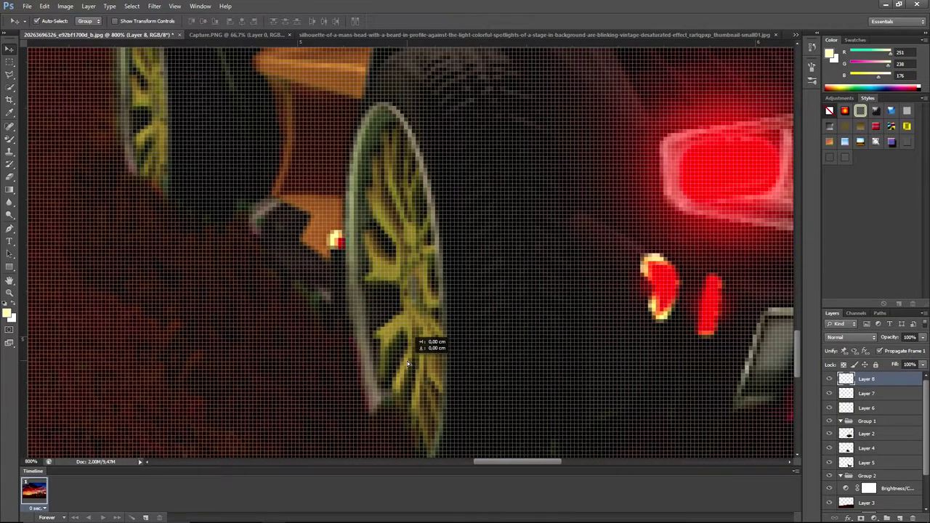
key("ctrl+minus")
key("ctrl+0")
left_click(400, 34)
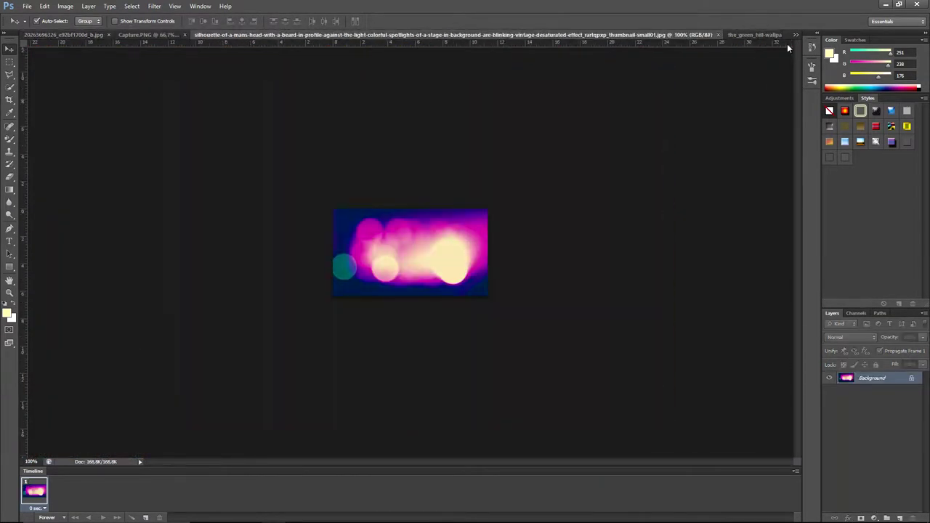
Copy the whole bokeh image and paste it into the car composite as a new layer.
key("m")
left_click_drag(317, 203, 318, 229)
key("ctrl+a")
key("ctrl+c")
left_click(64, 34)
key("ctrl+v")
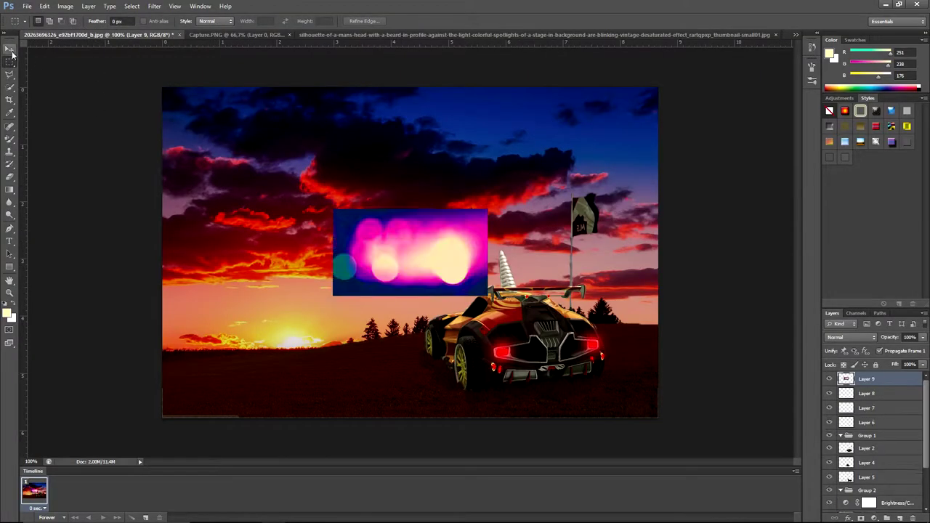
Scale and position the bokeh layer over the car's windshield, with fill at 62%.
key("ctrl+t")
left_click_drag(487, 296, 643, 390)
mouse_move(575, 357)
left_mouse_down()
mouse_move(760, 439)
mouse_move(597, 208)
mouse_move(516, 329)
left_mouse_up()
key("shift+4")
key("shift+4")
mouse_move(600, 380)
left_mouse_down()
mouse_move(351, 239)
mouse_move(499, 317)
mouse_move(593, 290)
left_mouse_up()
scroll(501, 316, "up", 2)
left_click_drag(646, 261, 596, 300)
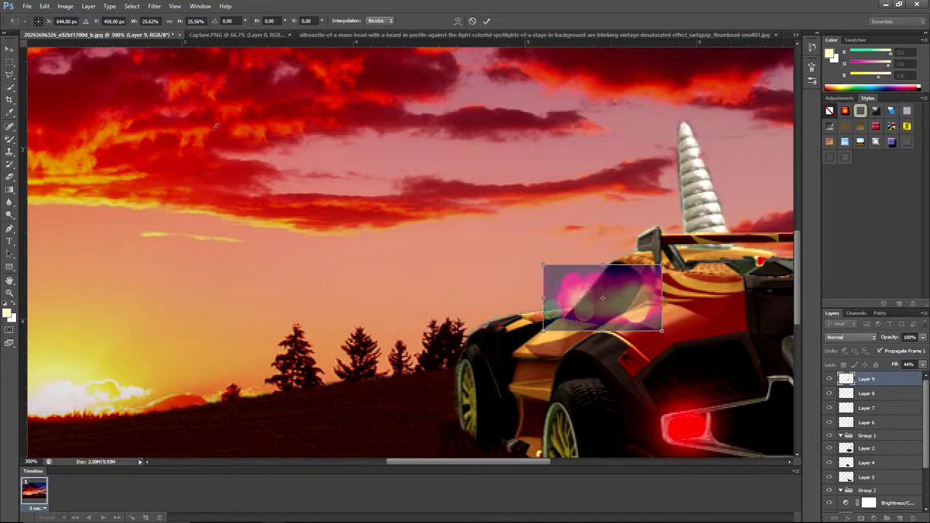
left_click_drag(661, 330, 652, 324)
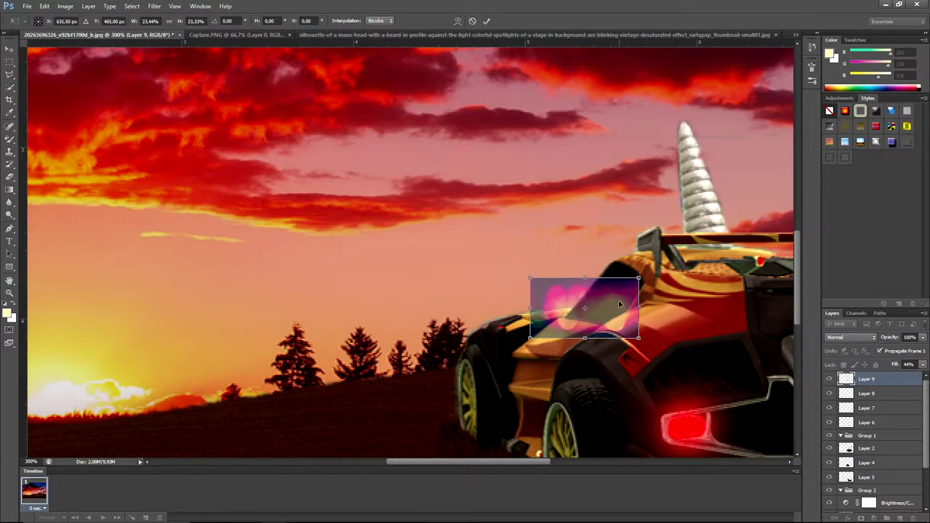
left_click(485, 21)
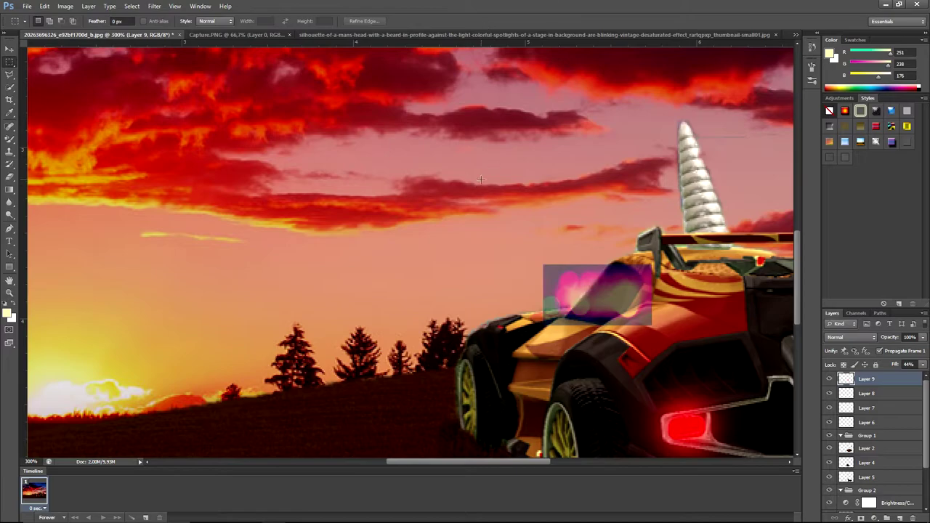
Erase the bokeh spilling past the windshield's edges.
left_click(10, 177)
left_click_drag(541, 265, 577, 294)
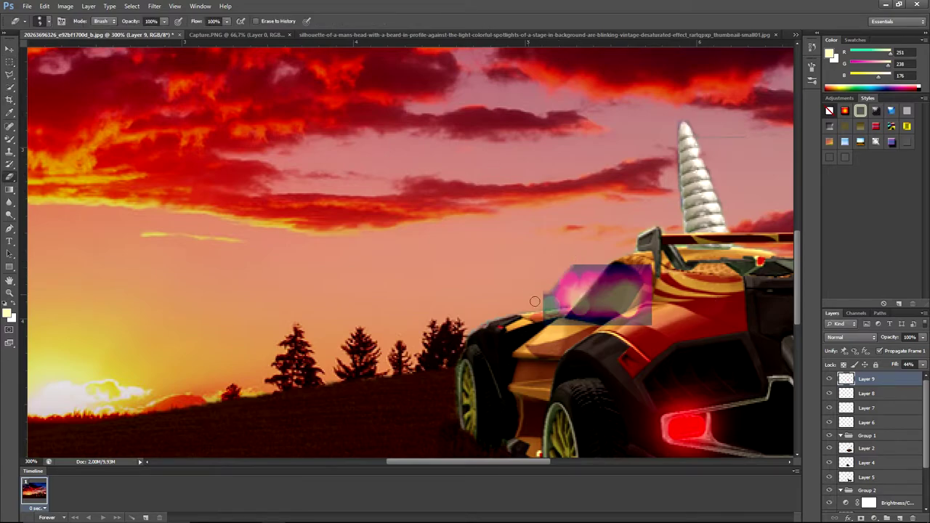
mouse_move(556, 263)
left_mouse_down()
mouse_move(545, 286)
mouse_move(607, 243)
left_mouse_up()
mouse_move(663, 263)
left_mouse_down()
mouse_move(639, 313)
mouse_move(599, 331)
mouse_move(550, 328)
left_mouse_up()
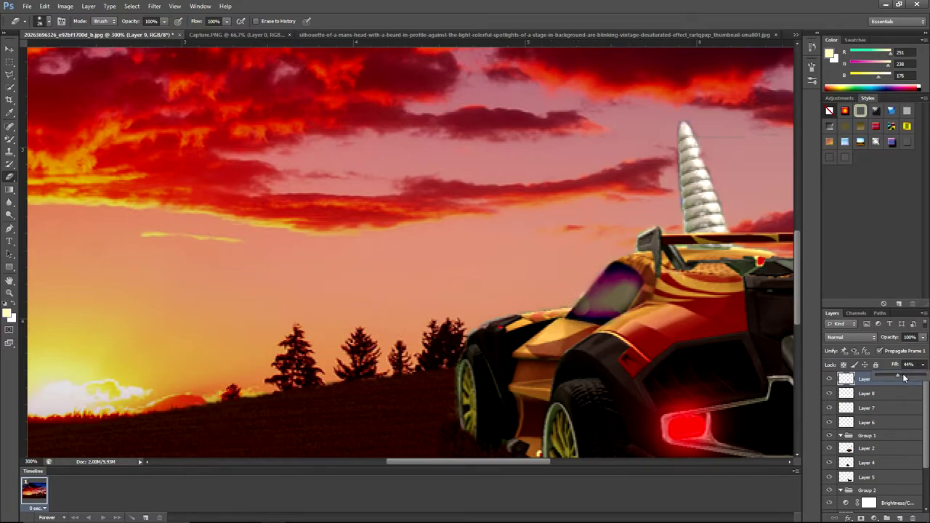
Shrink the windshield tint slightly to fit, checking the whole image.
key("ctrl+1")
key("ctrl+plus")
key("ctrl+plus")
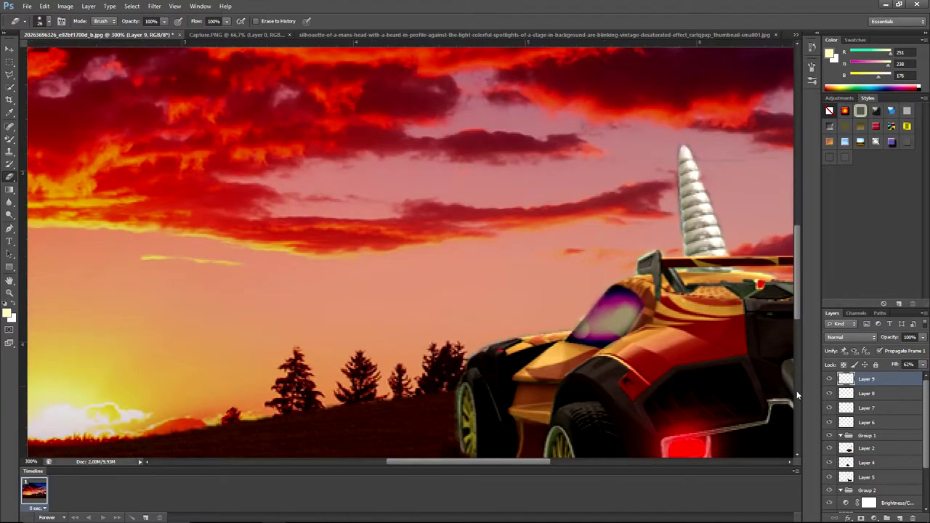
key("ctrl+t")
left_click_drag(647, 350, 626, 338)
key("ctrl+1")
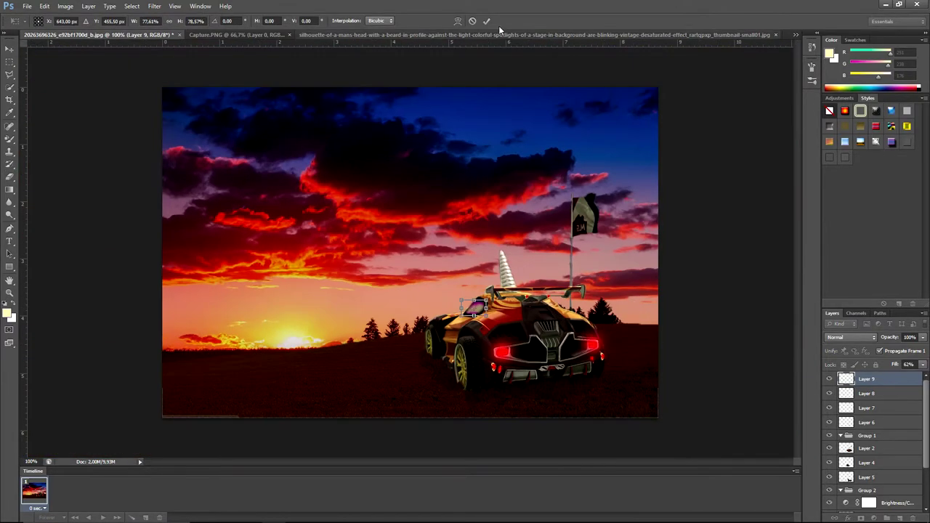
left_click(486, 20)
left_click(65, 6)
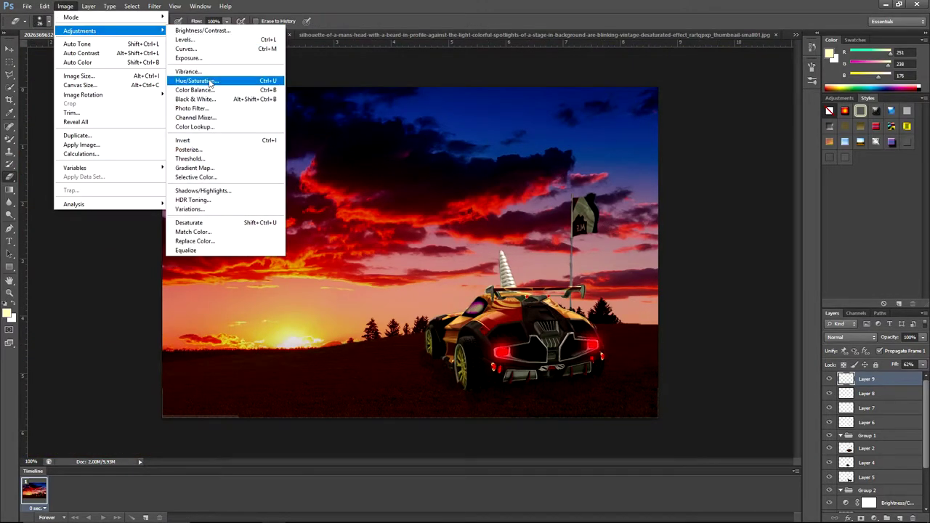
Recolour the windshield tint with Hue/Saturation: Hue +42, Saturation +59, Lightness -24.
left_click(197, 83)
mouse_move(672, 184)
left_mouse_down()
mouse_move(721, 185)
mouse_move(700, 183)
mouse_move(668, 231)
mouse_move(677, 231)
mouse_move(674, 208)
left_mouse_up()
mouse_move(699, 184)
left_mouse_down()
mouse_move(629, 184)
mouse_move(690, 189)
mouse_move(686, 233)
left_mouse_up()
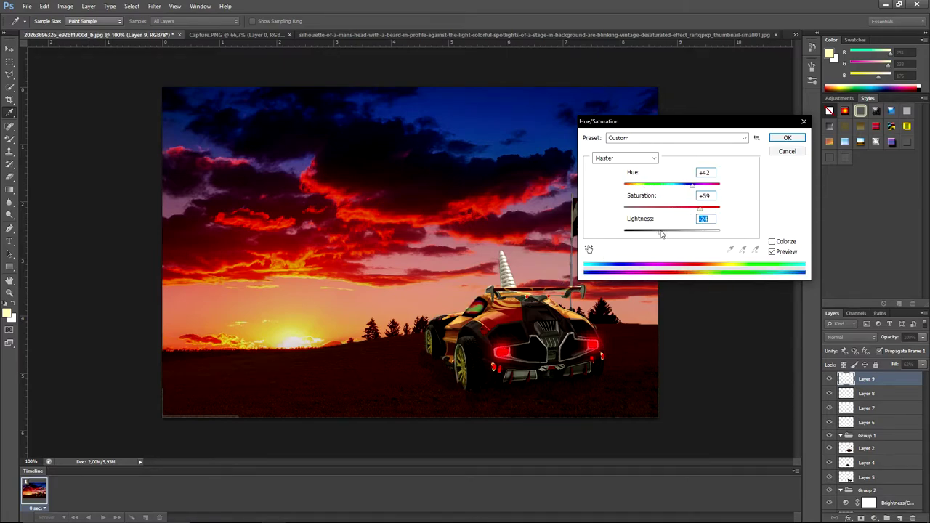
left_click(787, 138)
Enlarge the brush to 140 and select Layer 4 and Layer 5.
scroll(827, 434, "down", 2)
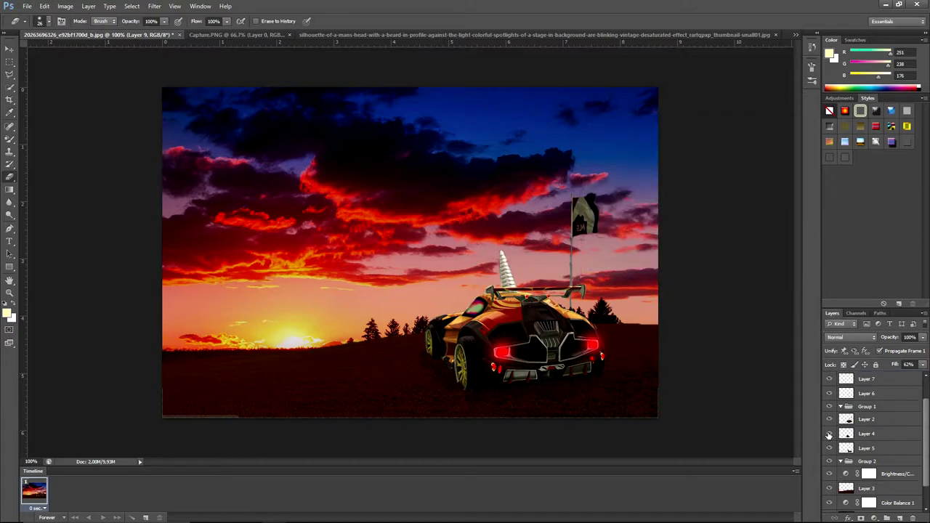
key("bracketright")
key("bracketright")
key("bracketright")
left_click(864, 433)
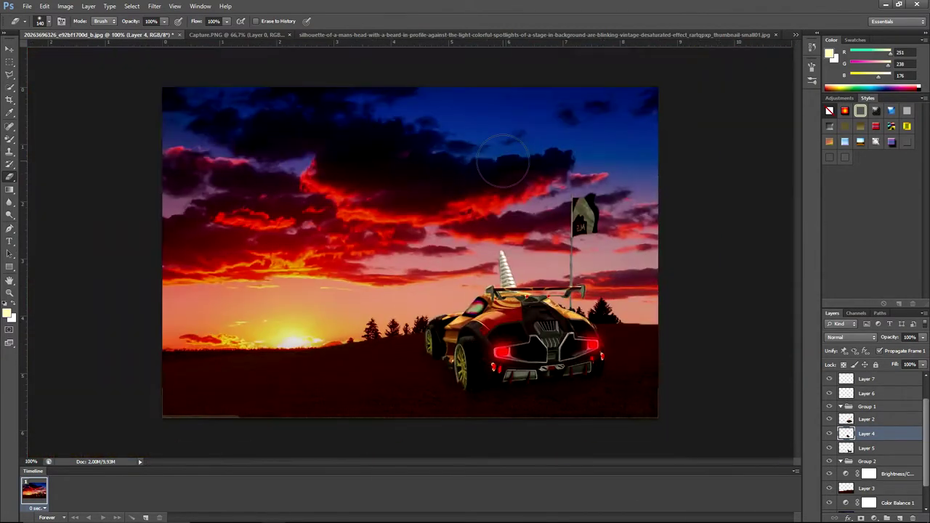
left_click(866, 448)
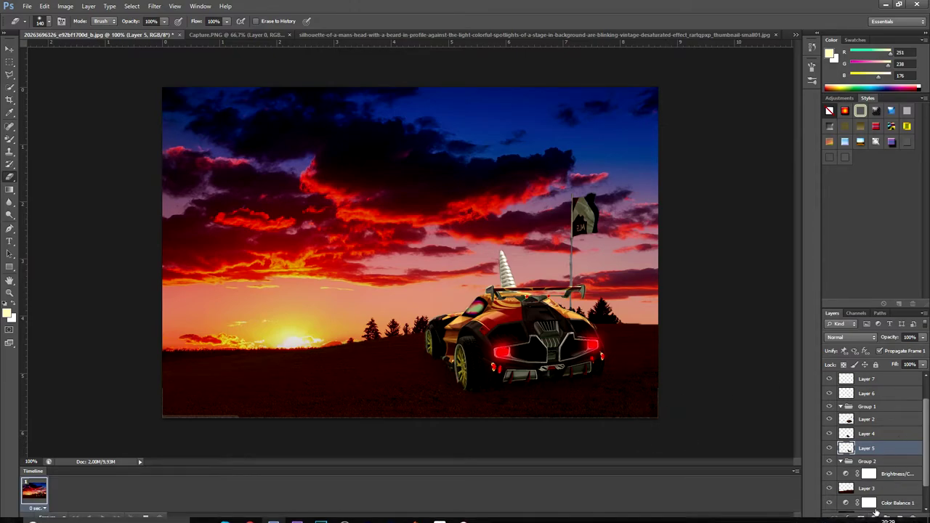
Add a top Curves adjustment layer that deepens shadows and boosts highlights and saturation.
left_click(874, 517)
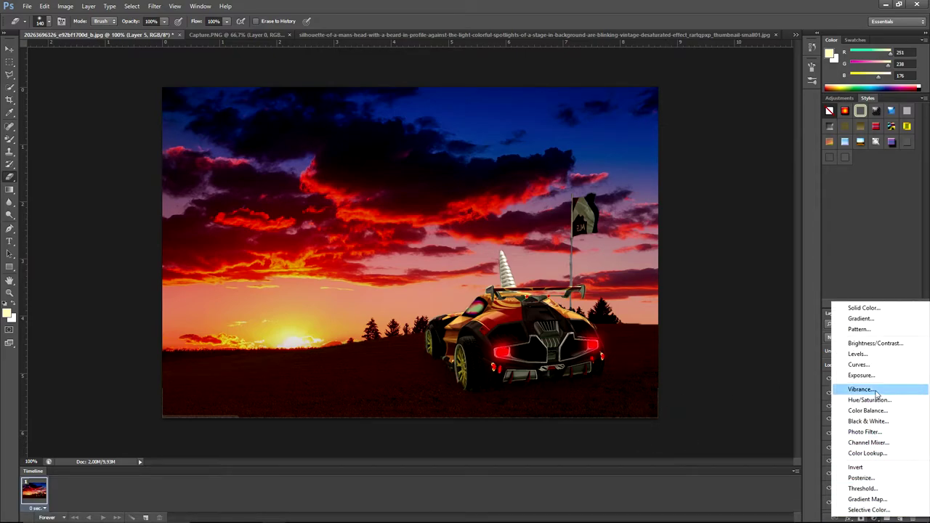
left_click(866, 365)
mouse_move(564, 224)
left_mouse_down()
mouse_move(596, 222)
mouse_move(572, 216)
left_mouse_up()
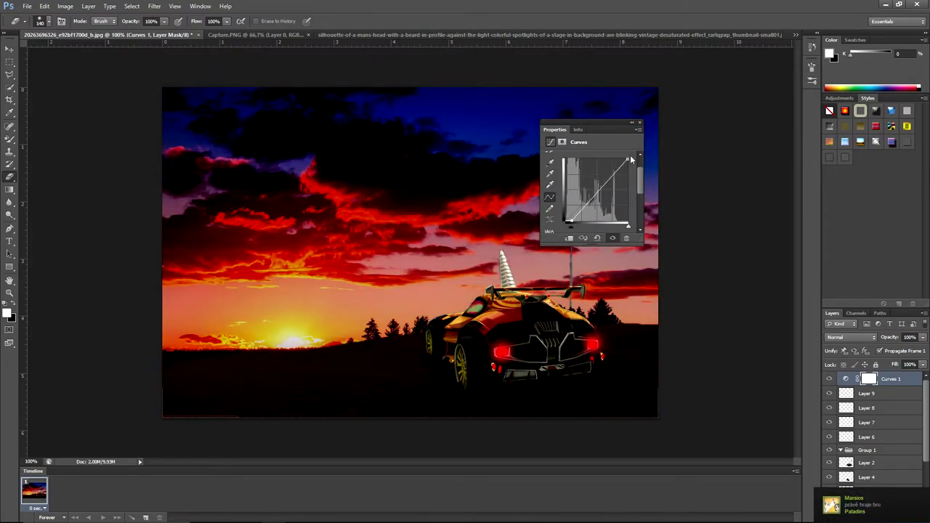
mouse_move(627, 158)
left_mouse_down()
mouse_move(612, 158)
mouse_move(626, 194)
mouse_move(627, 159)
left_mouse_up()
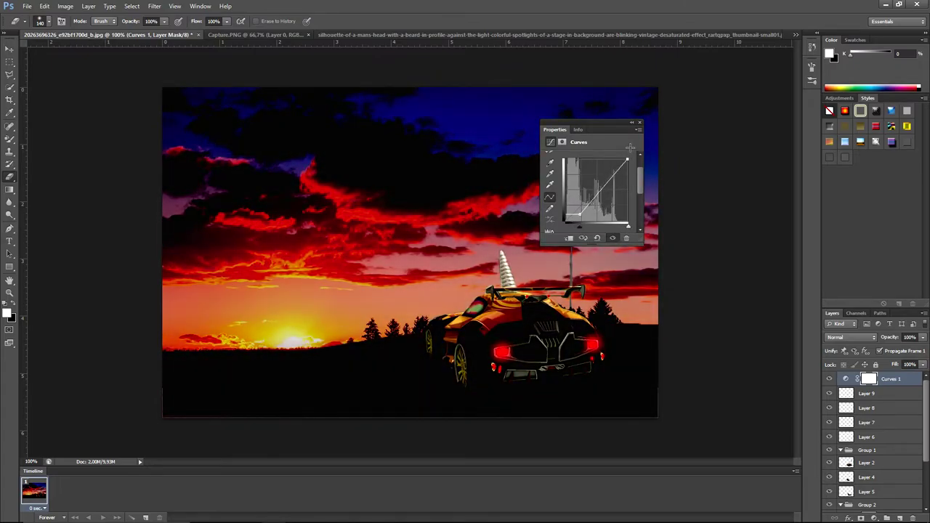
left_click_drag(577, 216, 569, 222)
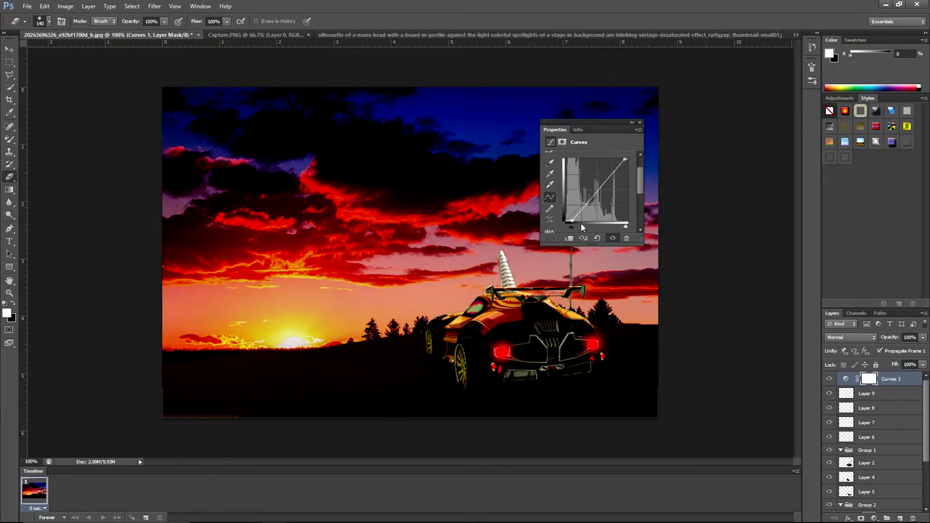
left_click_drag(571, 226, 572, 216)
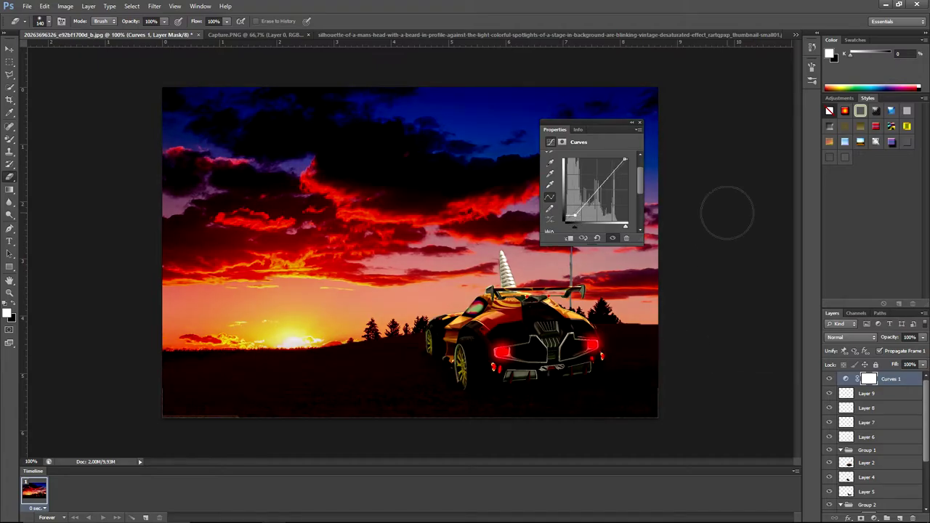
left_click(640, 122)
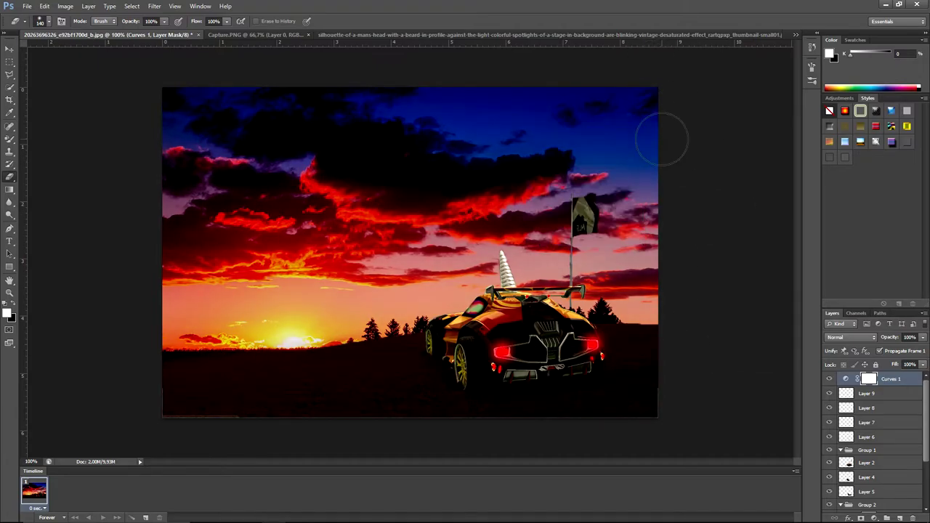
left_click(27, 6)
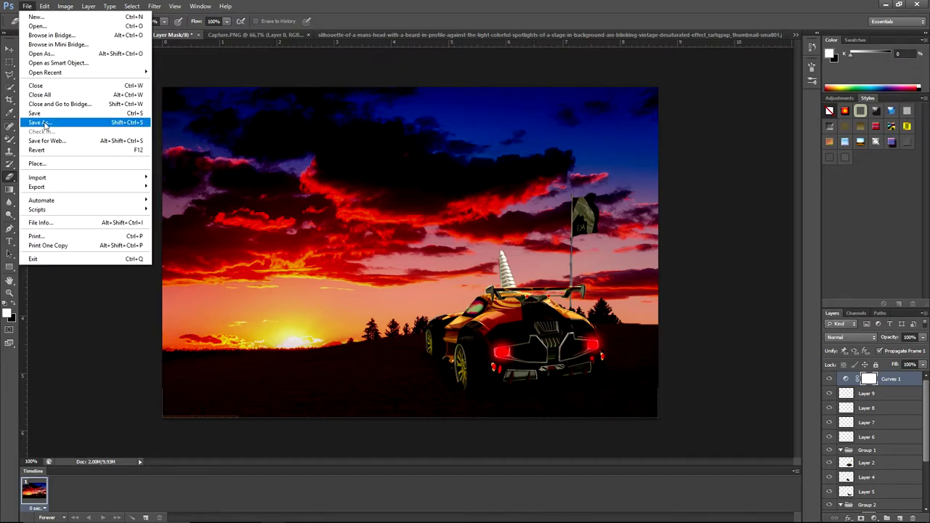
Save the composite to the Desktop as a JPEG named 'carsue'.
left_click(44, 122)
left_click(489, 297)
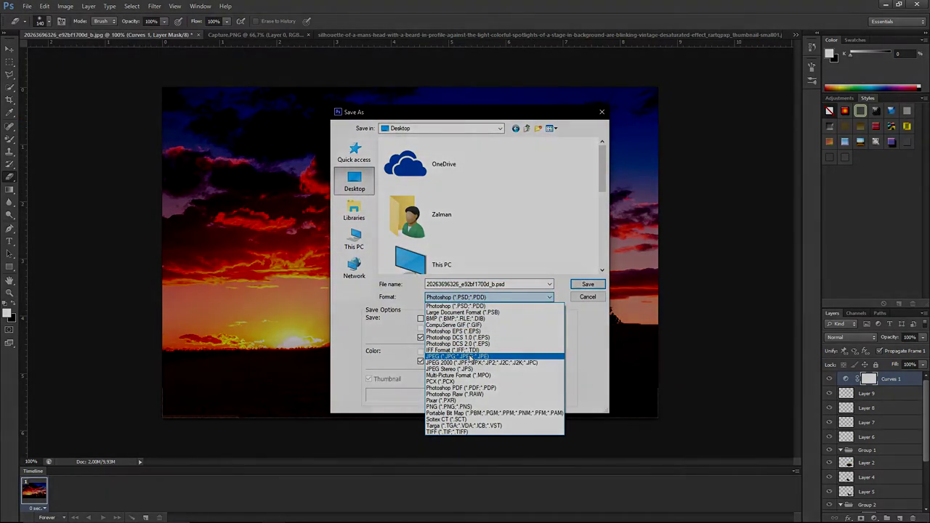
left_click(471, 358)
left_click(504, 284)
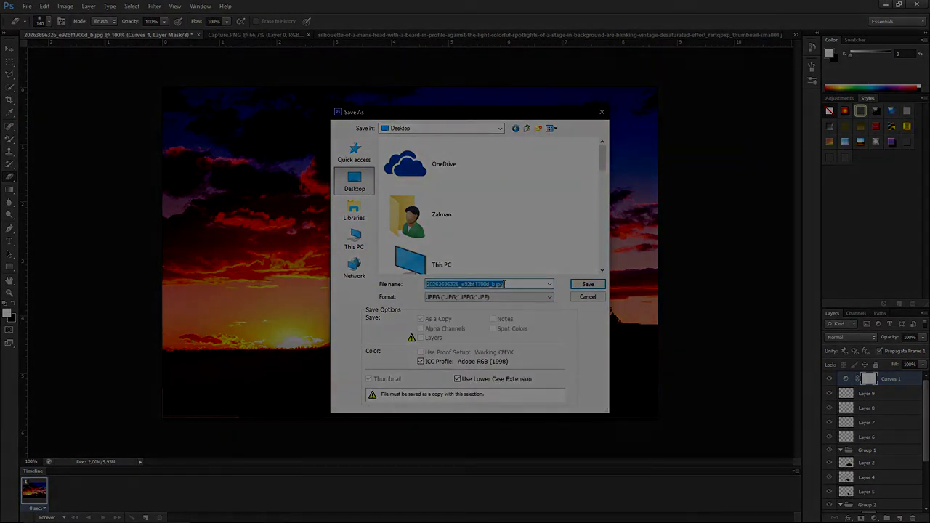
type("carsue")
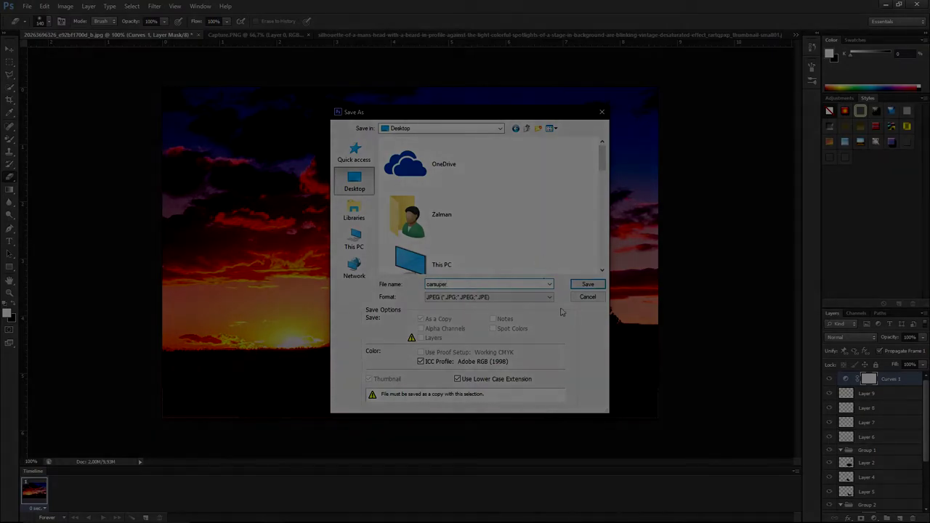
key("Return")
key("Return")
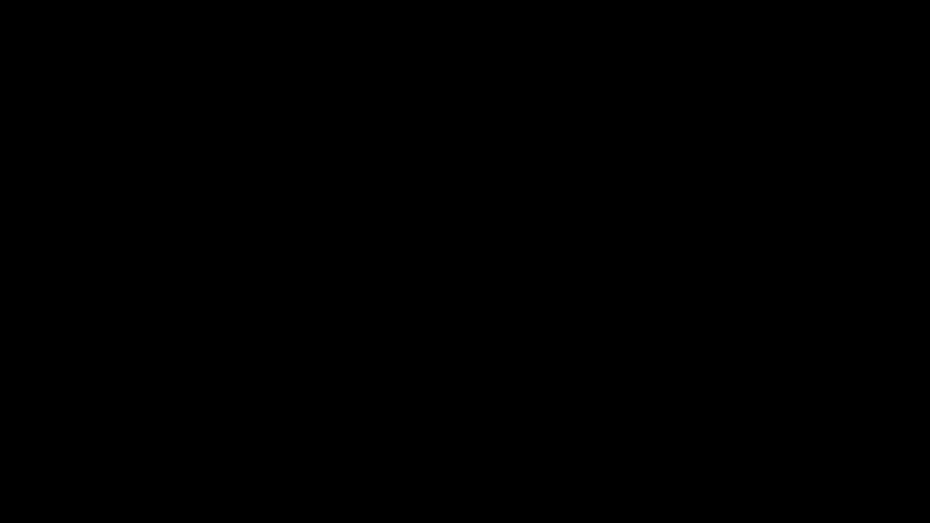